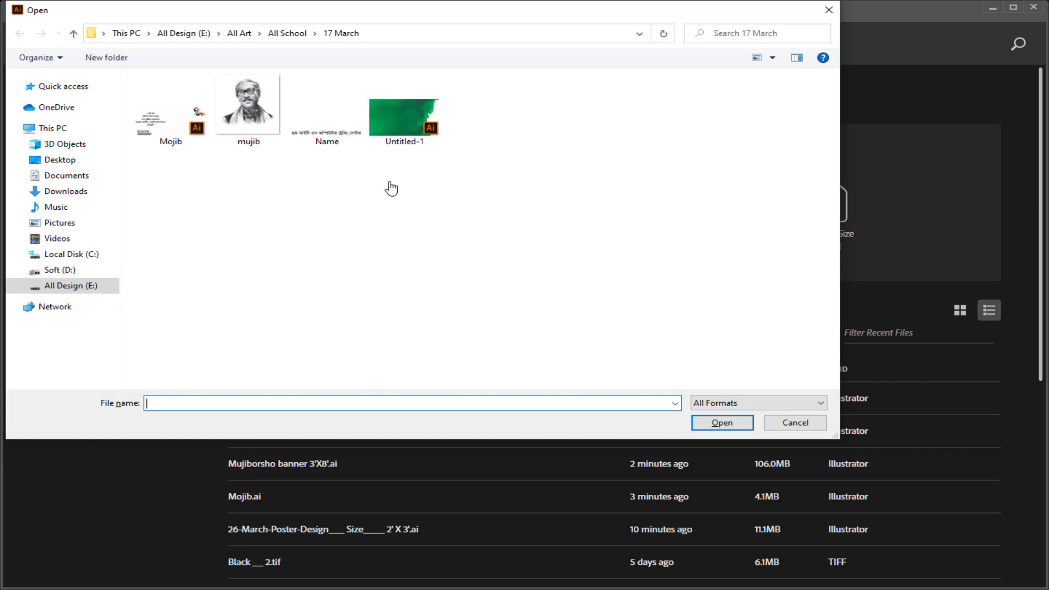
# Step: Open the Mojib file from the 17 March folder
pyautogui.click(175, 117)
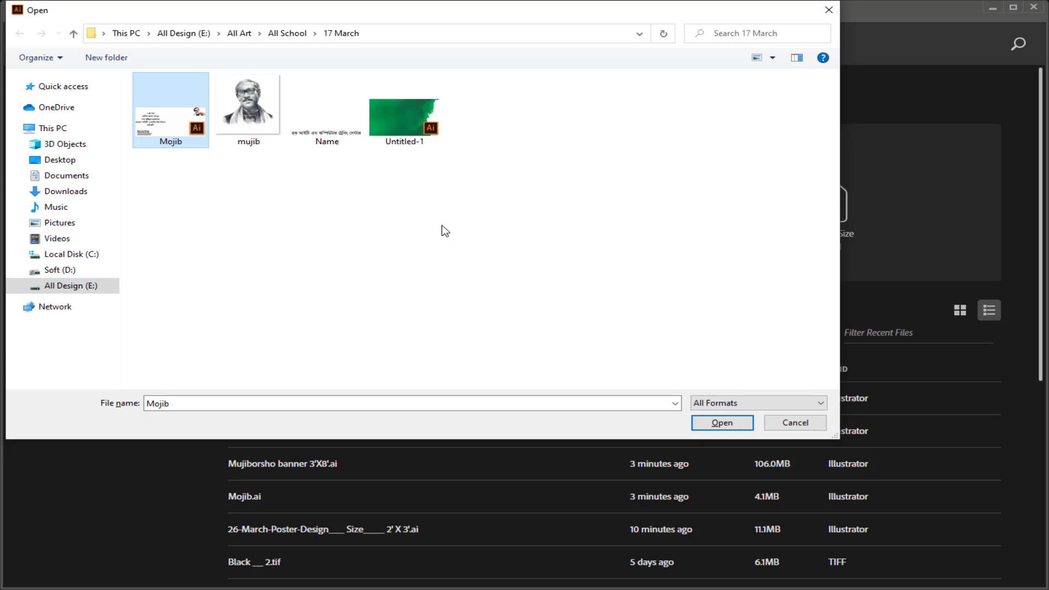
pyautogui.press('Return')
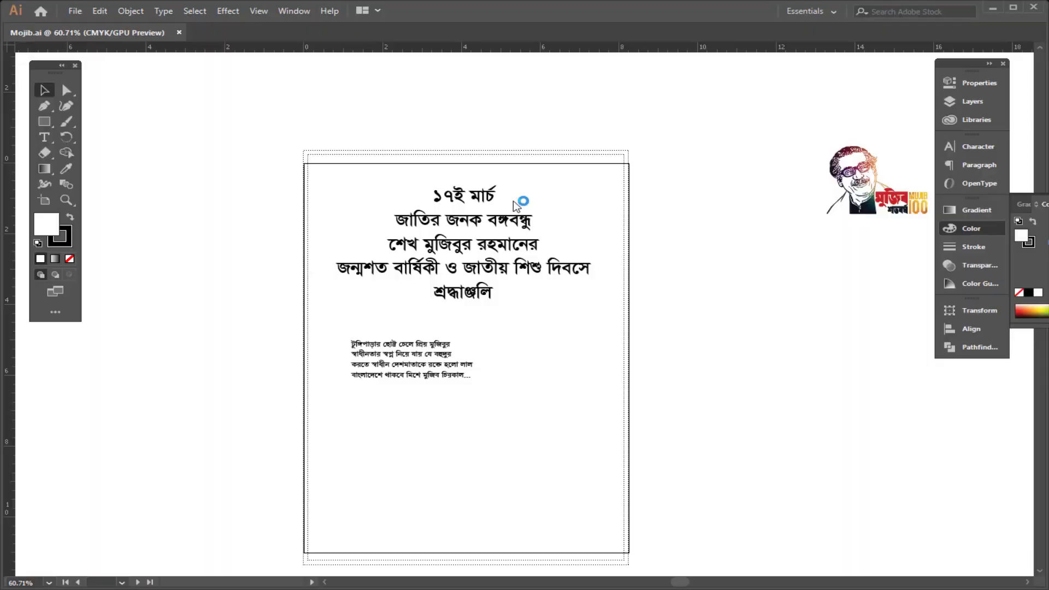
# Step: Examine the poster text and the Mujib logo on the canvas
pyautogui.moveTo(732, 255); pyautogui.dragTo(607, 256)
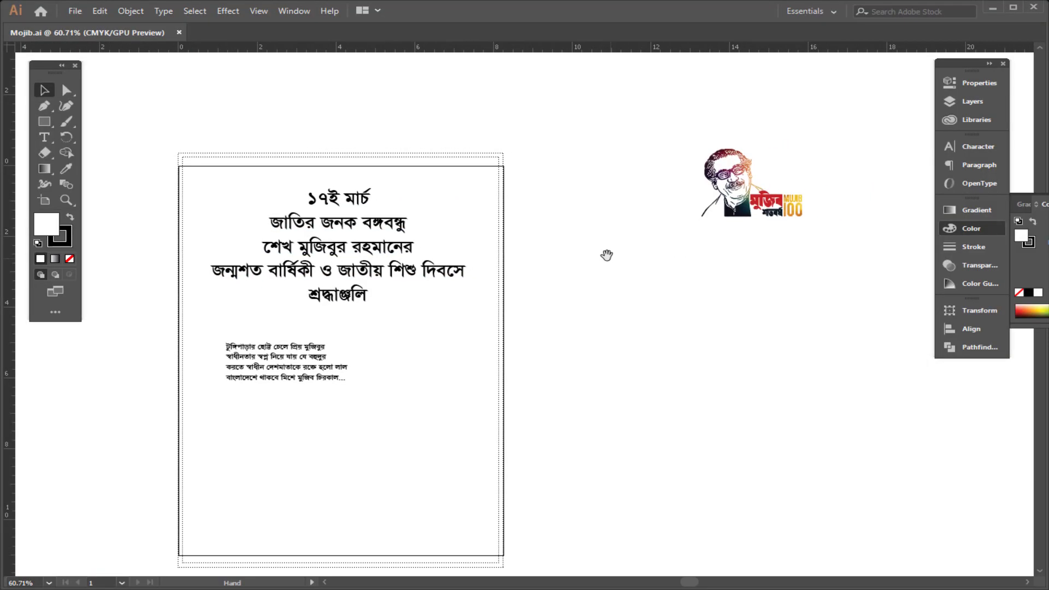
pyautogui.moveTo(332, 223); pyautogui.dragTo(474, 264)
pyautogui.moveTo(352, 242); pyautogui.dragTo(475, 212)
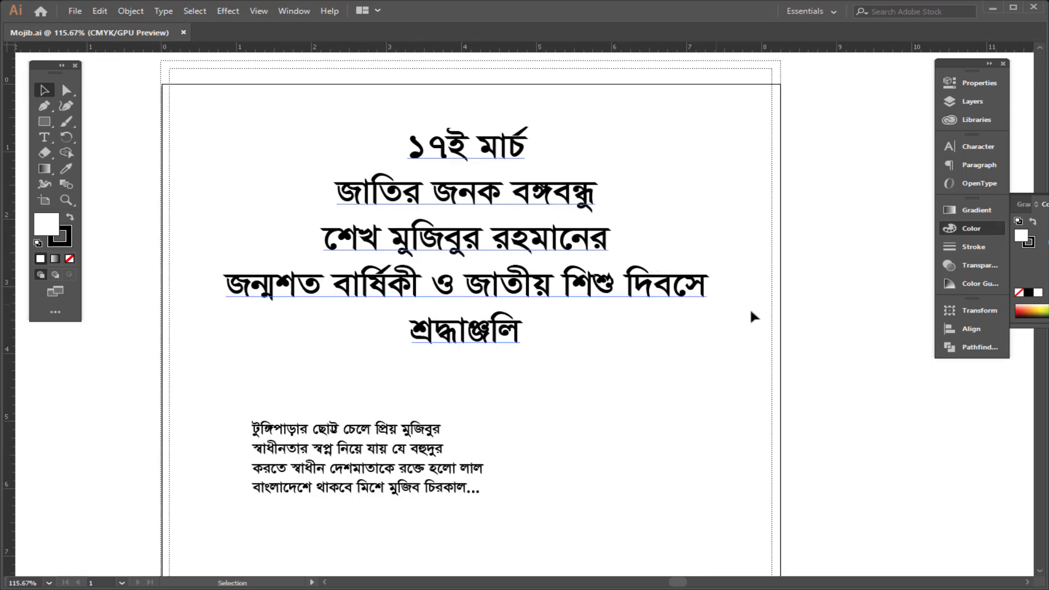
pyautogui.moveTo(628, 283); pyautogui.dragTo(428, 302)
pyautogui.moveTo(835, 330); pyautogui.dragTo(651, 304)
pyautogui.moveTo(726, 213); pyautogui.dragTo(644, 265)
pyautogui.click(798, 232)
pyautogui.moveTo(370, 256); pyautogui.dragTo(439, 289)
pyautogui.moveTo(478, 351); pyautogui.dragTo(515, 311)
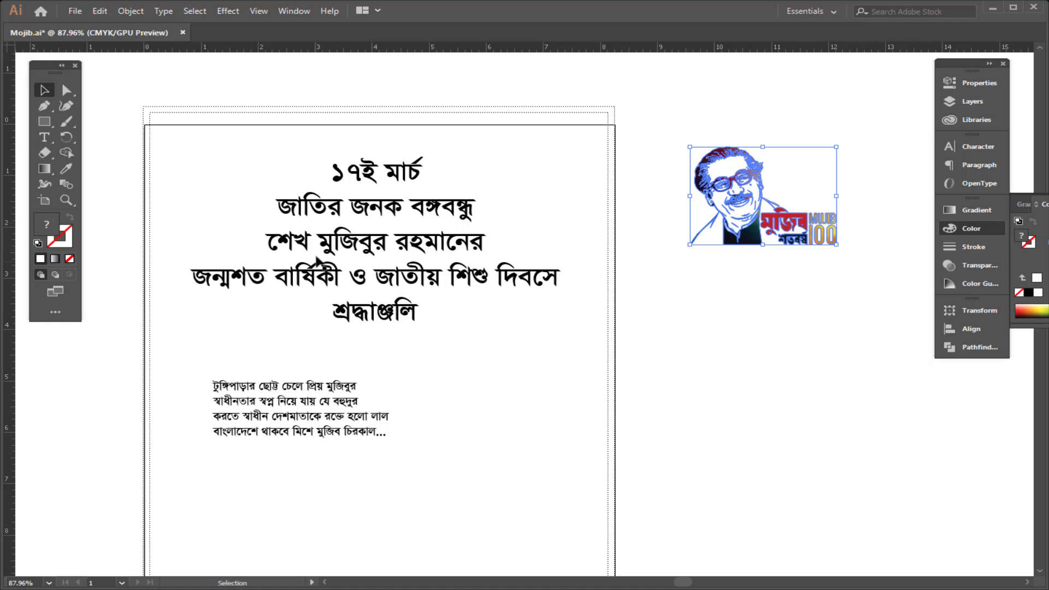
pyautogui.tripleClick(287, 249)
pyautogui.click(284, 248)
pyautogui.write('প')
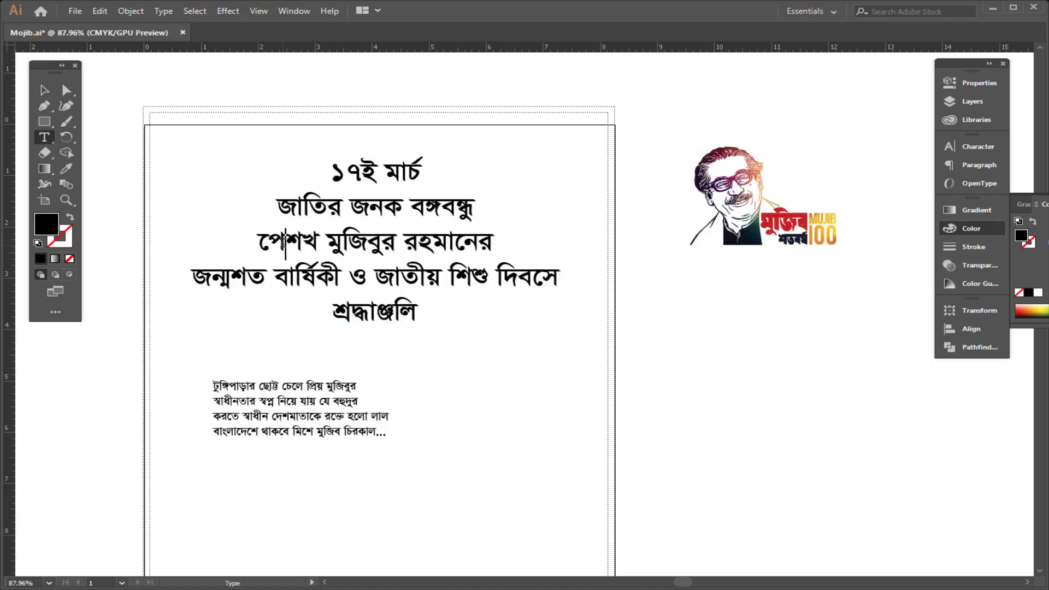
pyautogui.write(' ে')
pyautogui.moveTo(285, 242); pyautogui.dragTo(253, 261)
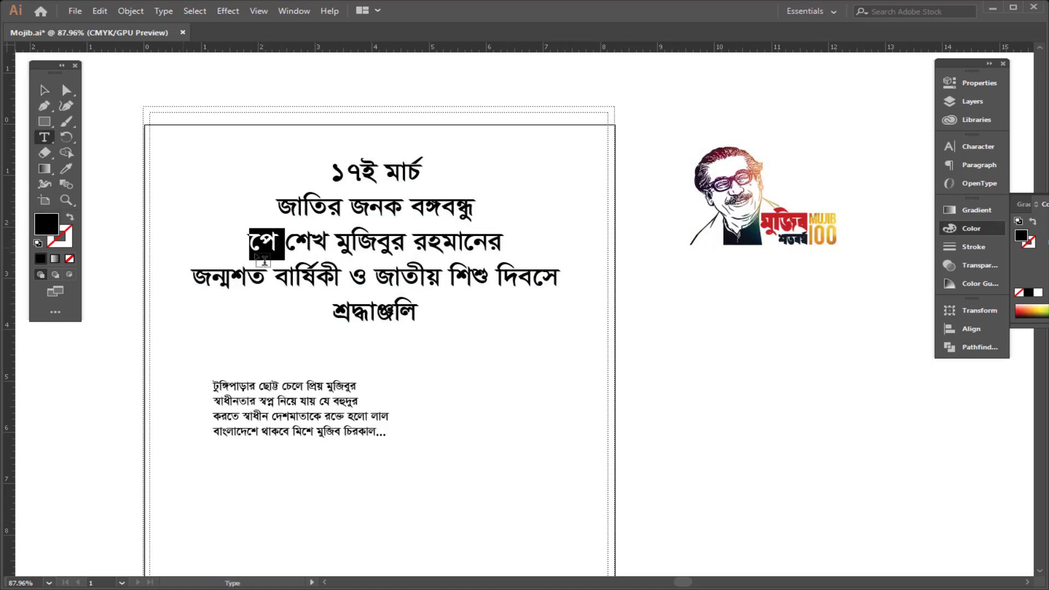
pyautogui.press('BackSpace')
pyautogui.press('Escape')
pyautogui.click(453, 126)
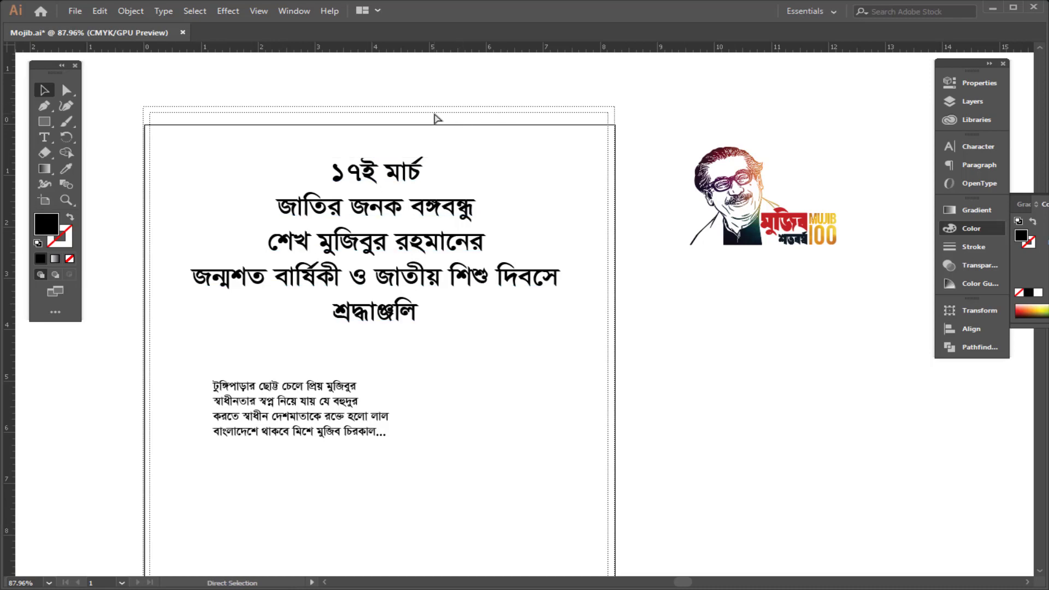
# Step: Create a rectangle 96 in wide and 36 in high with the Rectangle tool
pyautogui.moveTo(537, 189); pyautogui.dragTo(289, 192)
pyautogui.moveTo(574, 241); pyautogui.dragTo(612, 167)
pyautogui.moveTo(558, 257); pyautogui.dragTo(517, 260)
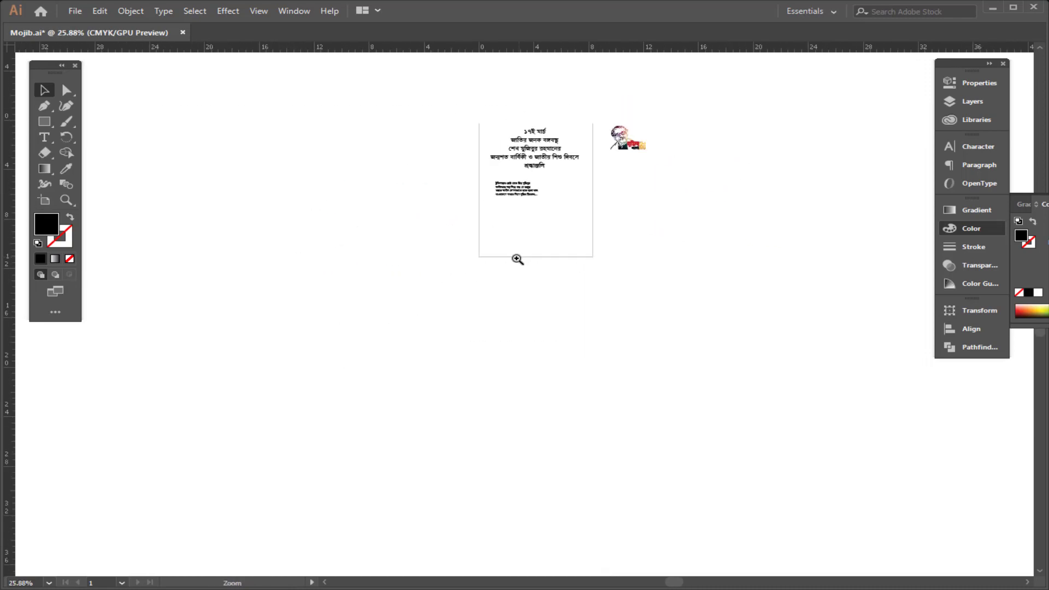
pyautogui.moveTo(506, 345); pyautogui.dragTo(484, 281)
pyautogui.press('m')
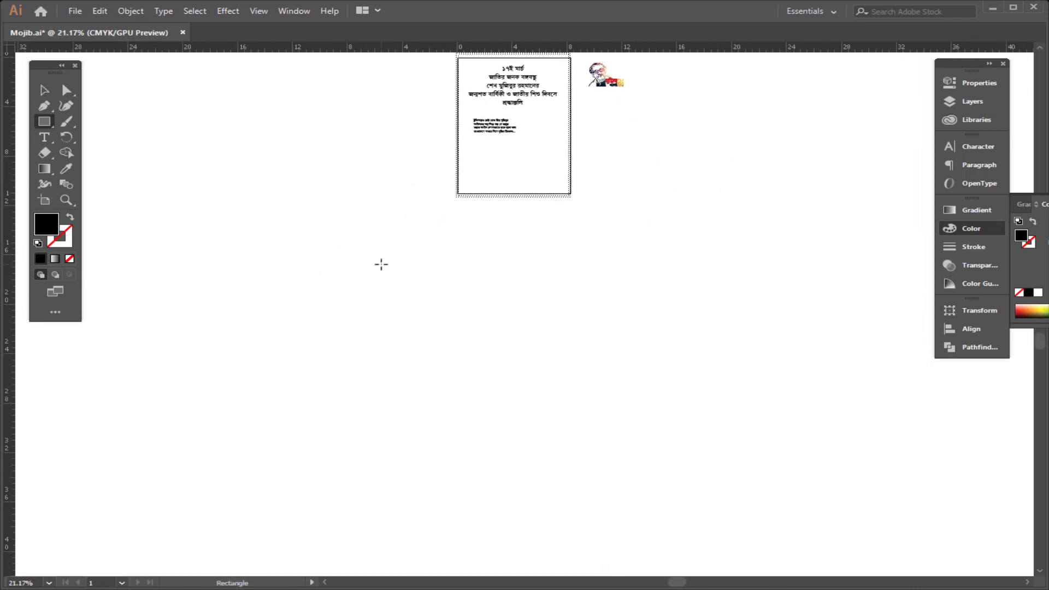
pyautogui.click(592, 206)
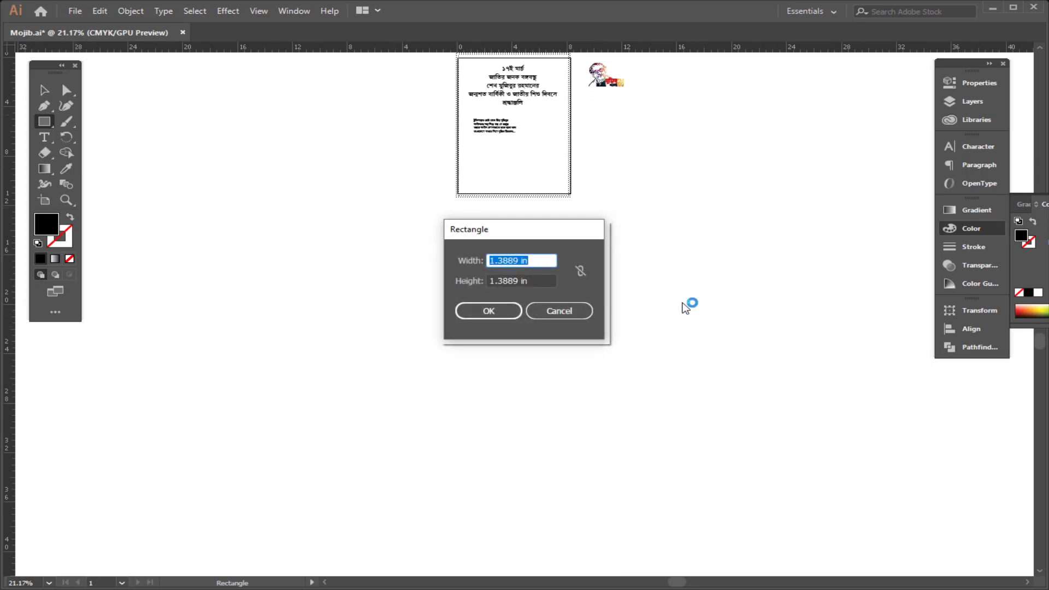
pyautogui.write('96')
pyautogui.press('Tab')
pyautogui.write('36')
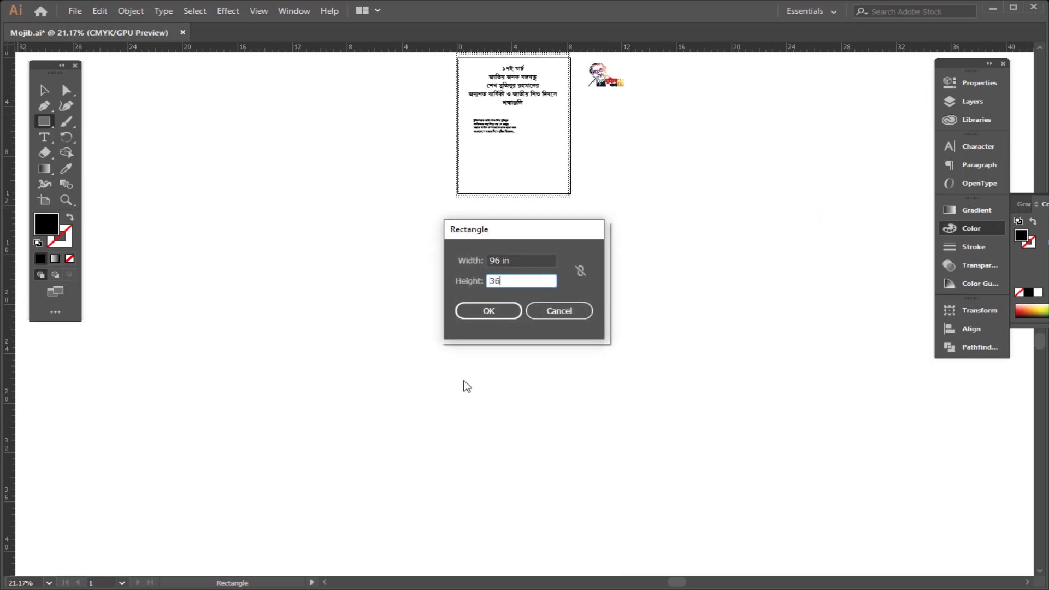
pyautogui.click(488, 311)
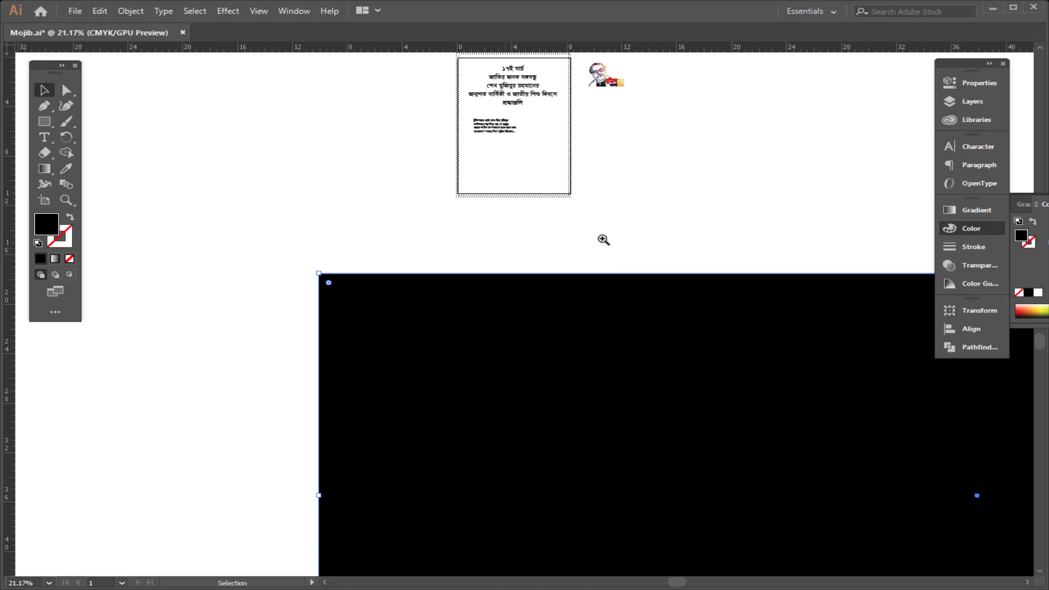
# Step: Move the title text block from the small artboard into the middle of the large rectangle
pyautogui.keyDown('ctrl'); pyautogui.keyDown('alt'); pyautogui.click(601, 243); pyautogui.keyUp('alt'); pyautogui.keyUp('ctrl')
pyautogui.moveTo(298, 249); pyautogui.dragTo(164, 253)
pyautogui.moveTo(548, 355); pyautogui.dragTo(441, 348)
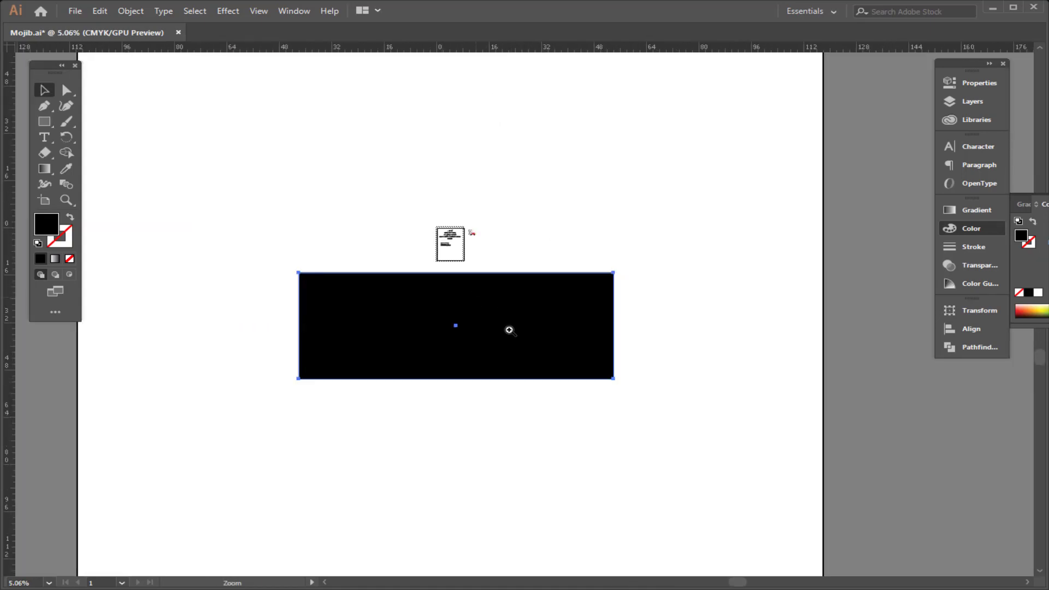
pyautogui.moveTo(477, 296); pyautogui.dragTo(653, 399)
pyautogui.moveTo(478, 321); pyautogui.dragTo(546, 328)
pyautogui.moveTo(532, 337); pyautogui.dragTo(522, 325)
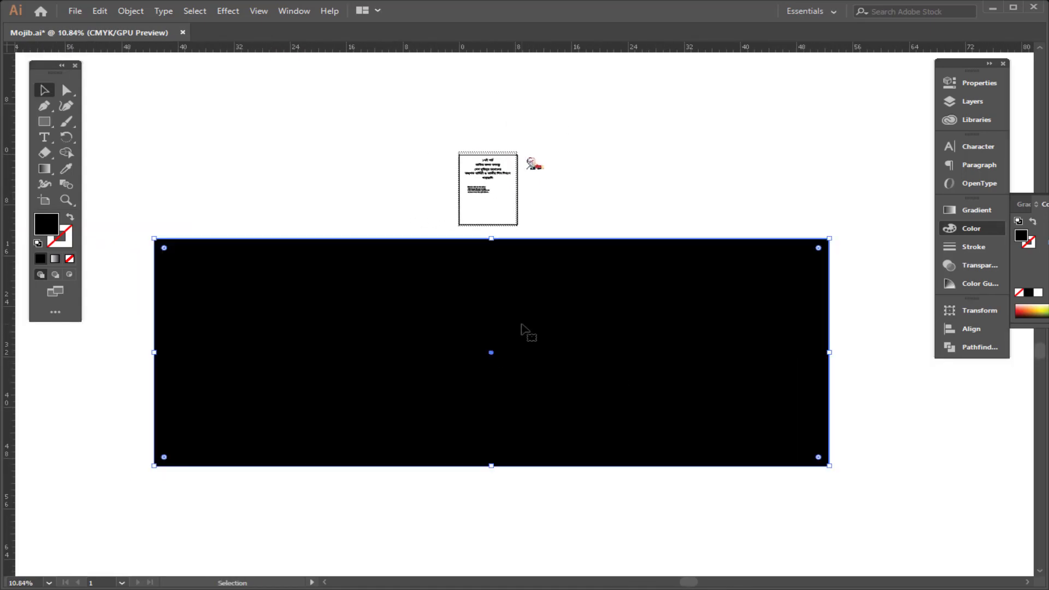
pyautogui.moveTo(403, 101); pyautogui.dragTo(504, 382)
pyautogui.click(705, 301)
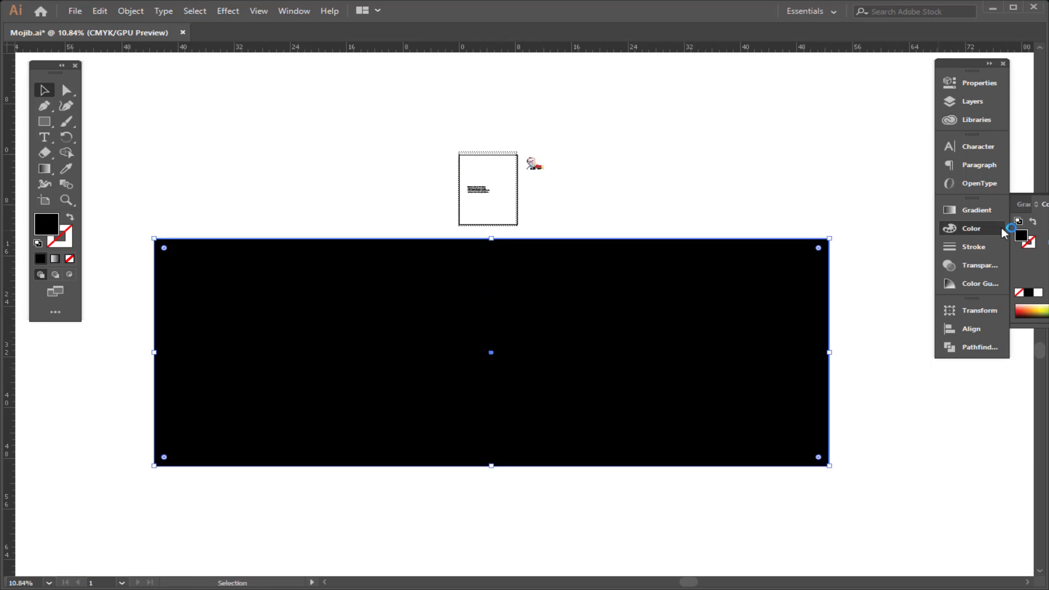
# Step: Open the Color panel and swap the rectangle's fill and stroke to reveal the text
pyautogui.click(985, 232)
pyautogui.click(986, 236)
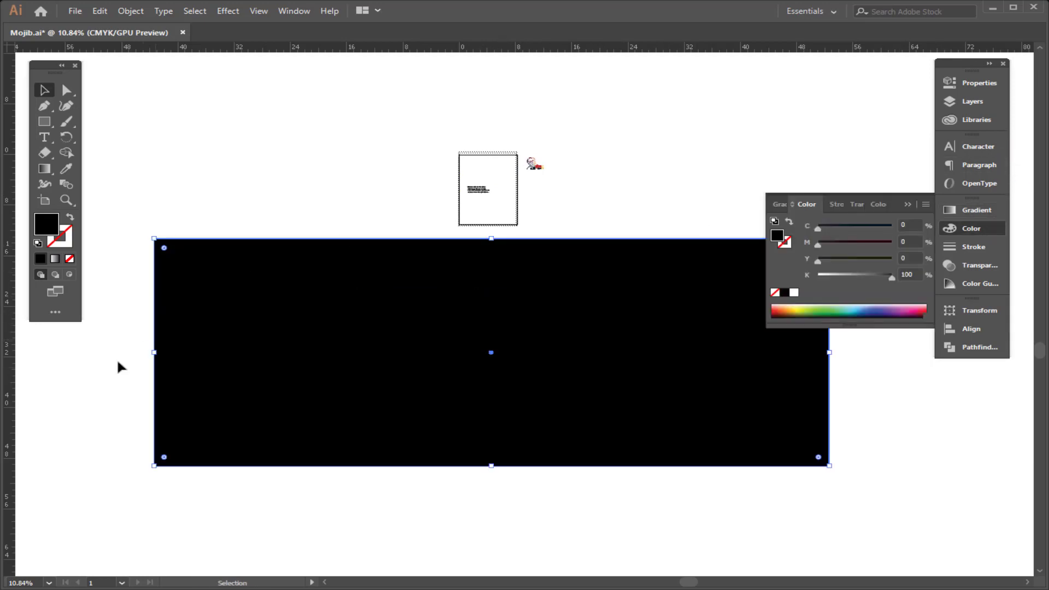
pyautogui.click(70, 218)
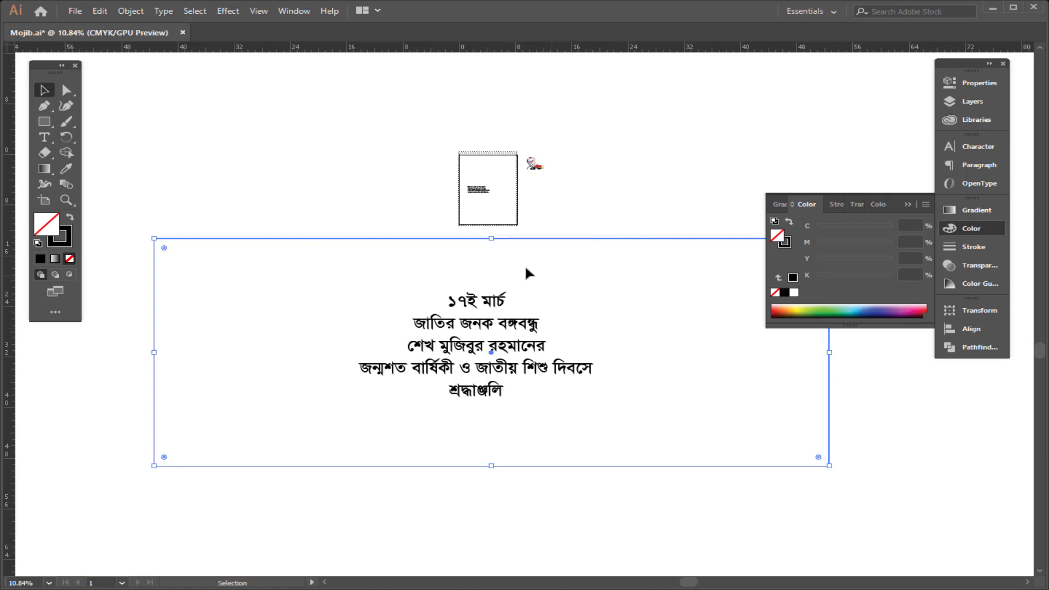
pyautogui.press('a')
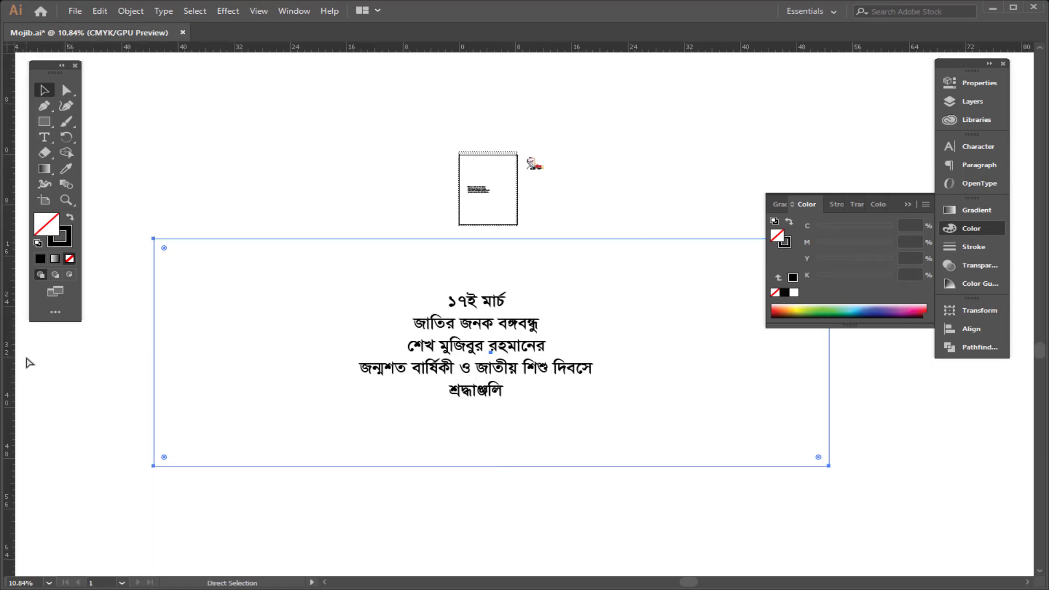
pyautogui.press('v')
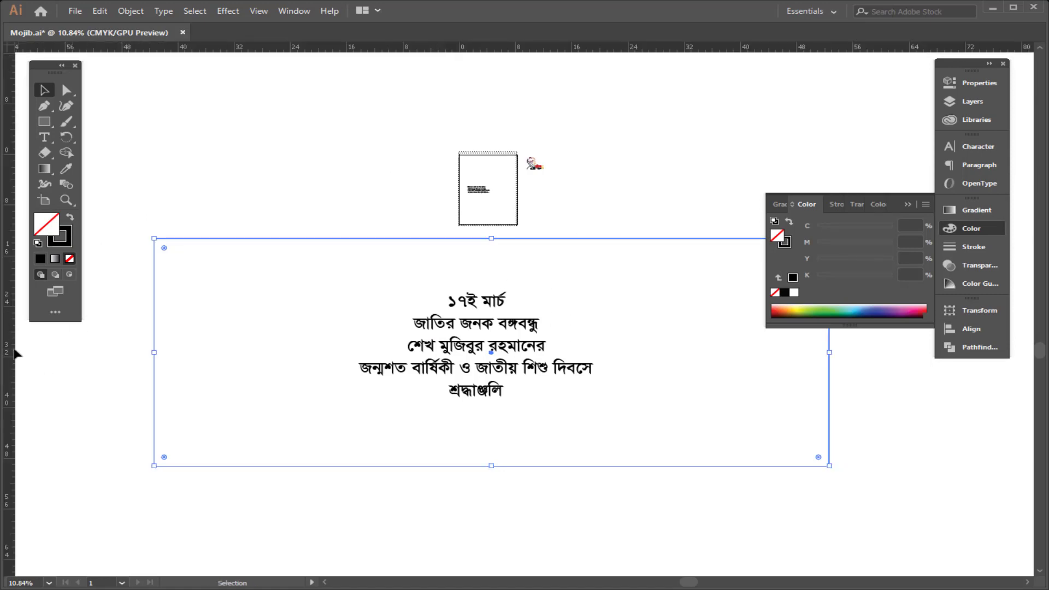
pyautogui.press('a')
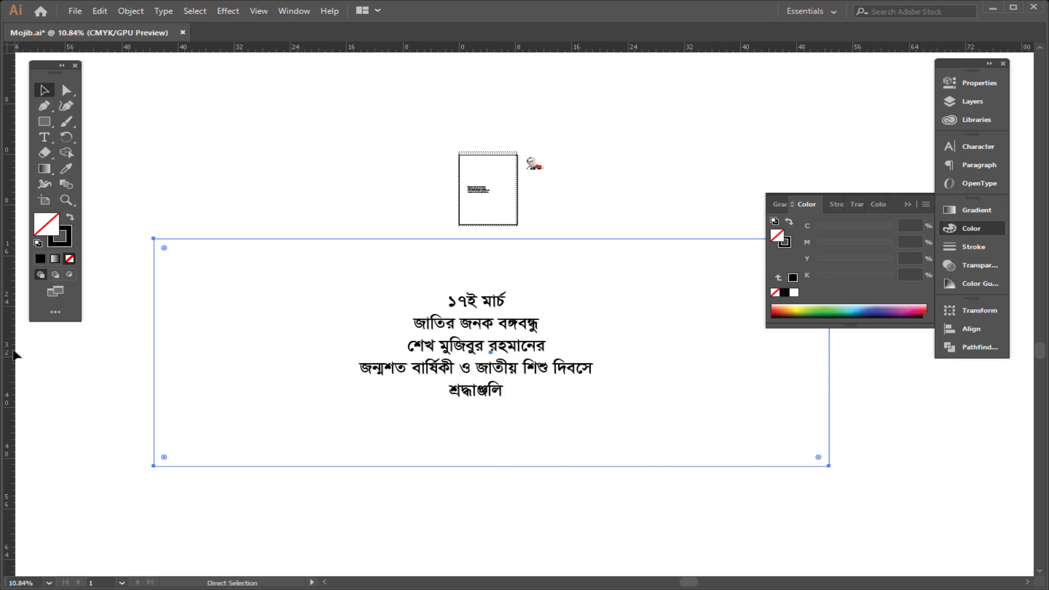
pyautogui.press('v')
# Step: Add a vertical guide through the text's center and nudge the rectangle to center on it
pyautogui.moveTo(13, 349)
pyautogui.mouseDown()
pyautogui.moveTo(567, 306)
pyautogui.moveTo(488, 292)
pyautogui.mouseUp()
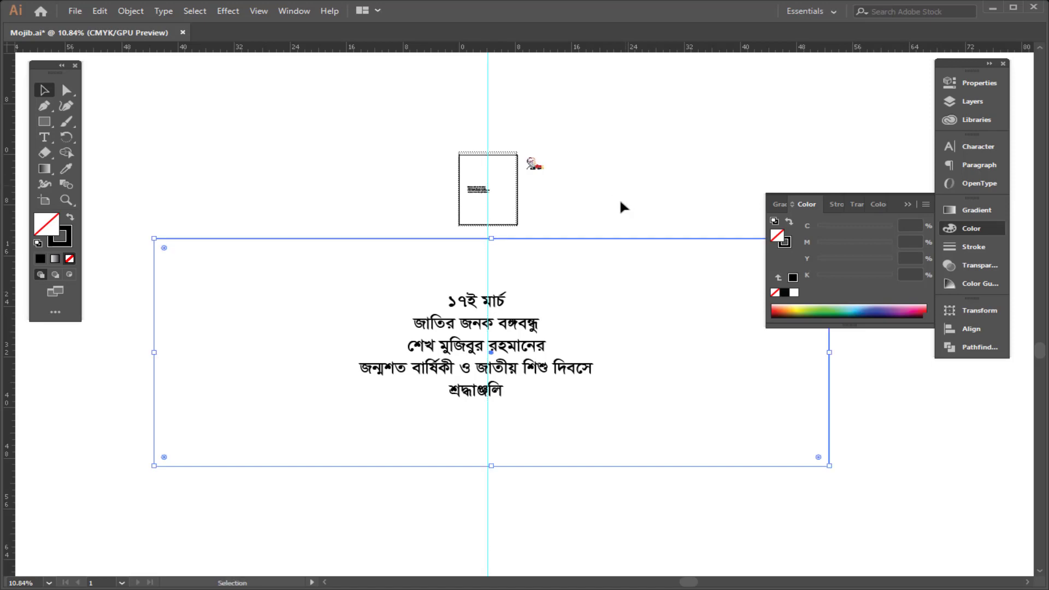
pyautogui.moveTo(624, 203); pyautogui.dragTo(492, 476)
pyautogui.press('Left')
pyautogui.press('Left')
pyautogui.press('Left')
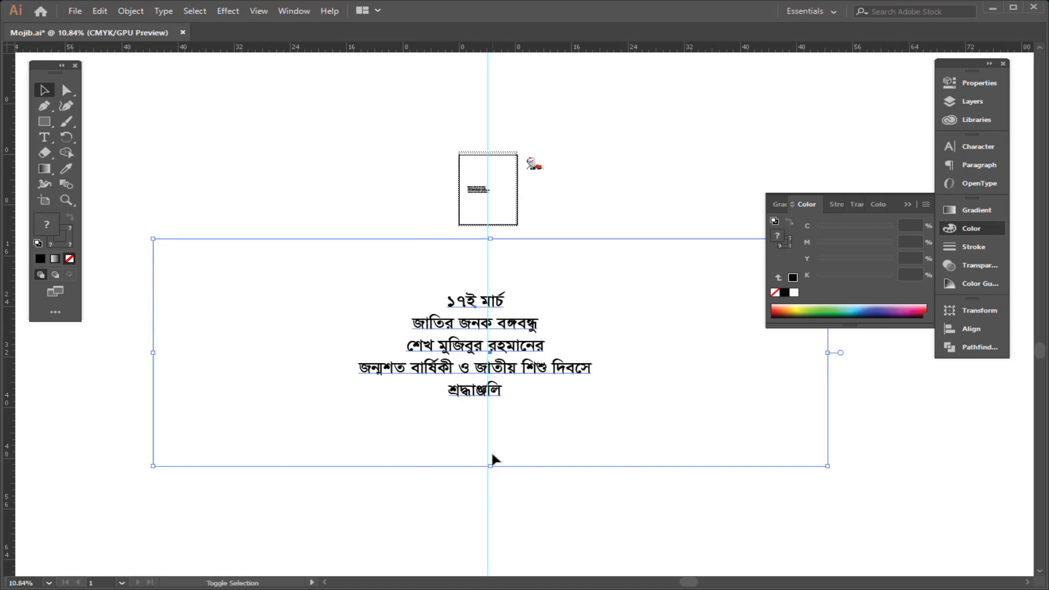
pyautogui.moveTo(693, 105); pyautogui.dragTo(634, 282)
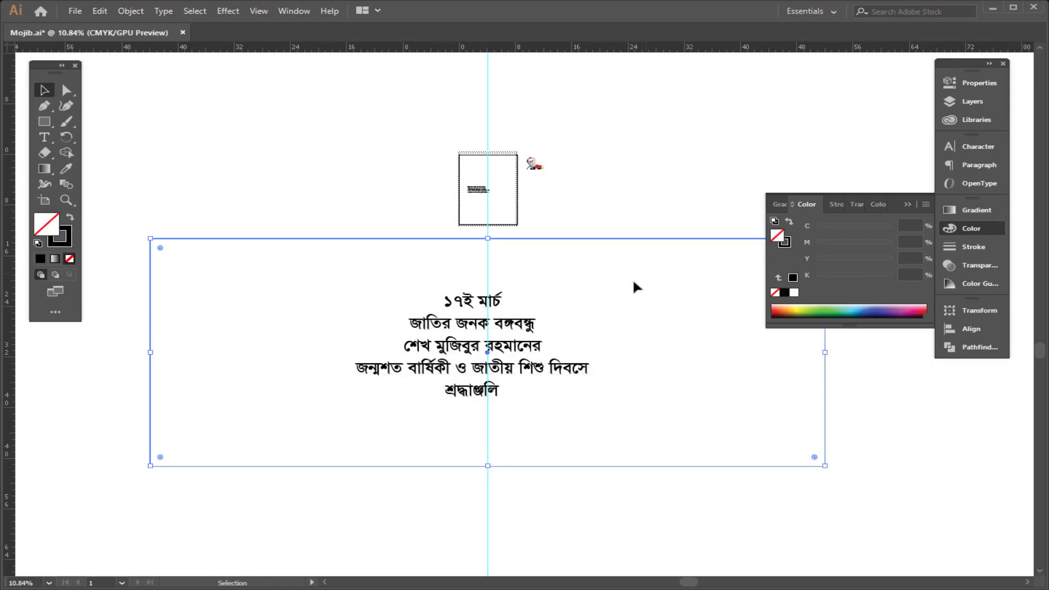
# Step: Restore the rectangle's fill and set it to C 10, M 0, Y 30, K 0
pyautogui.click(68, 219)
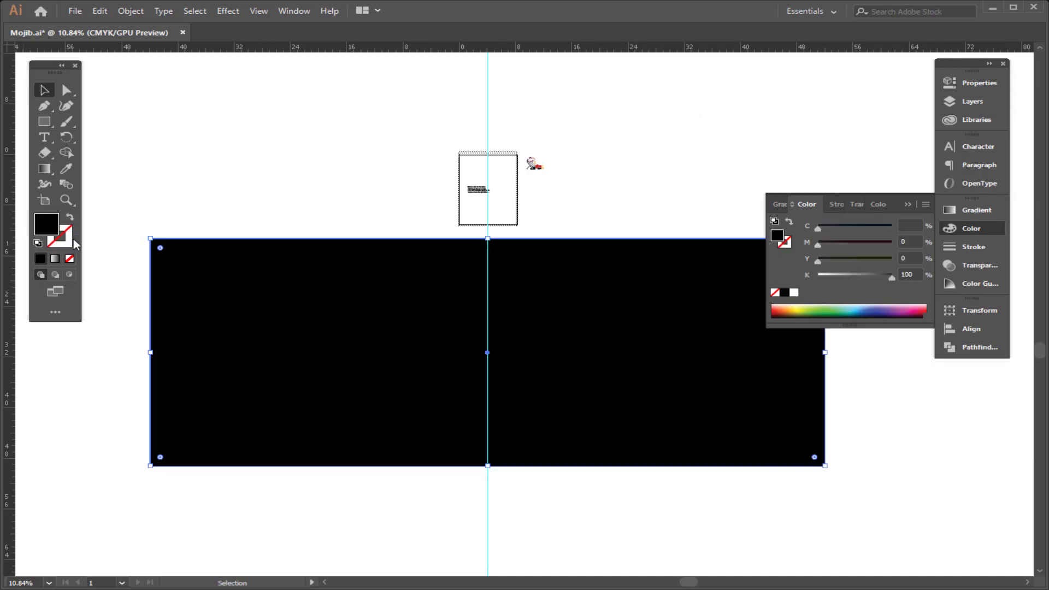
pyautogui.click(909, 225)
pyautogui.write('10')
pyautogui.press('Tab')
pyautogui.press('Tab')
pyautogui.write('30')
pyautogui.press('Tab')
pyautogui.write('0')
pyautogui.press('Return')
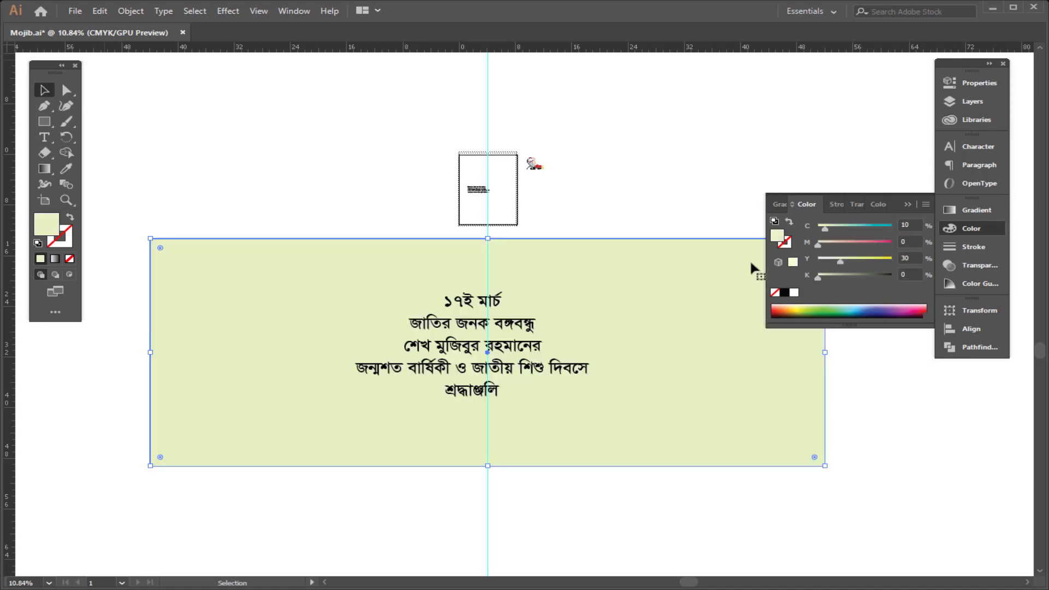
# Step: Create a thin strip along the rectangle's top edge and fill it with C 100, M 0, Y 100, K 0
pyautogui.hotkey('ctrl', 'space')
pyautogui.moveTo(657, 288); pyautogui.dragTo(691, 313)
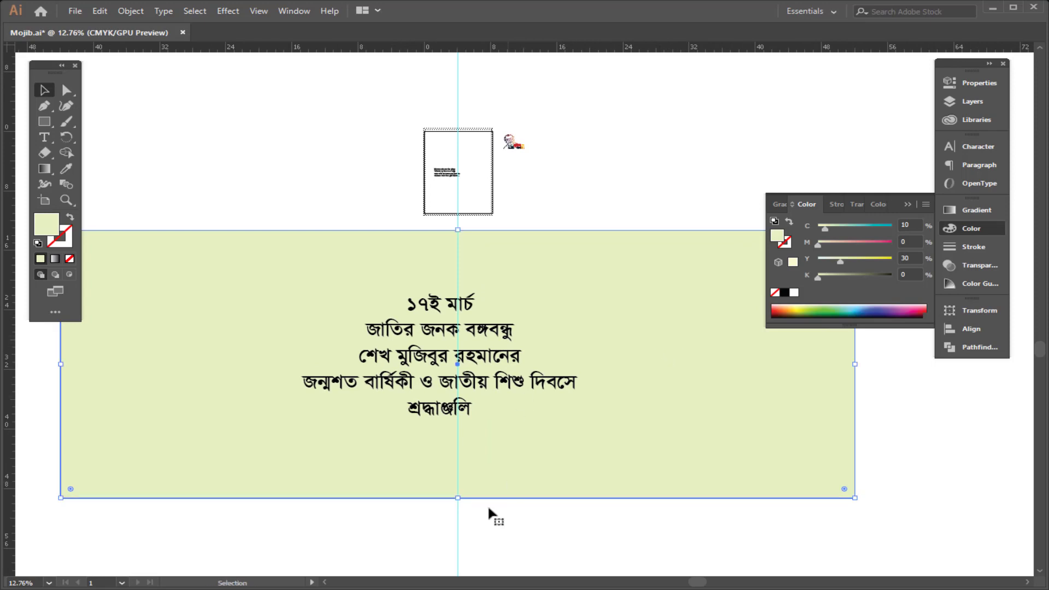
pyautogui.moveTo(459, 499); pyautogui.dragTo(499, 250)
pyautogui.moveTo(875, 229); pyautogui.dragTo(892, 226)
pyautogui.click(892, 262)
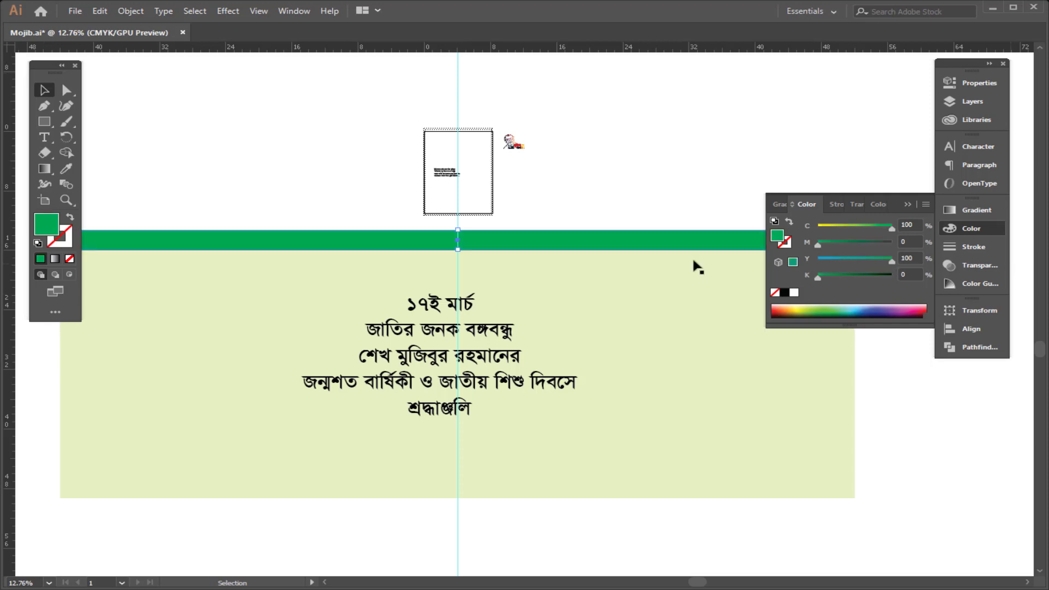
# Step: Add a rectangle centered on the green strip and widen it symmetrically about the guide
pyautogui.hotkey('ctrl', 'space')
pyautogui.click(394, 247)
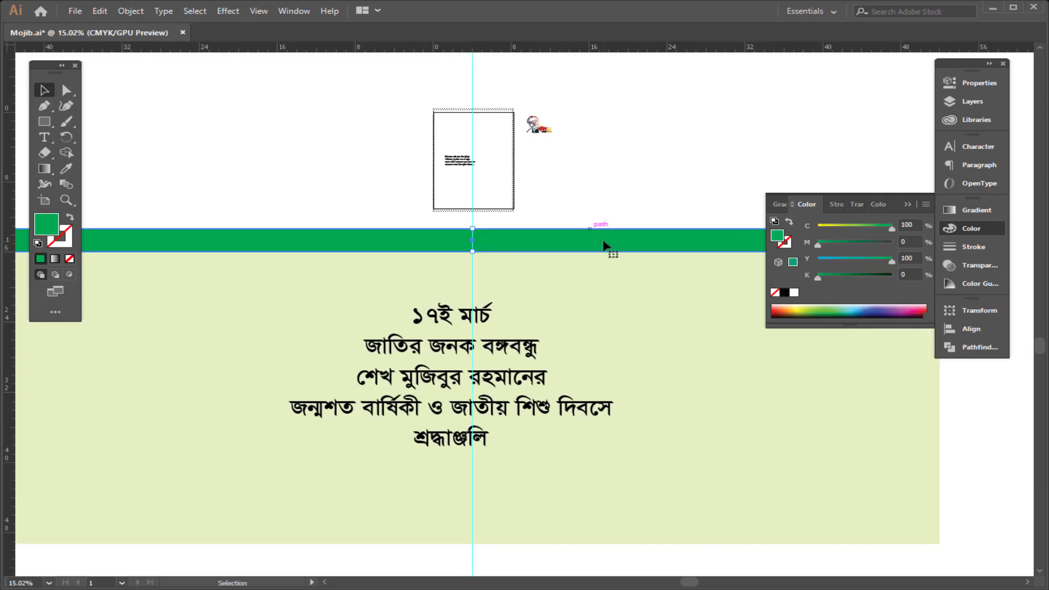
pyautogui.press('a')
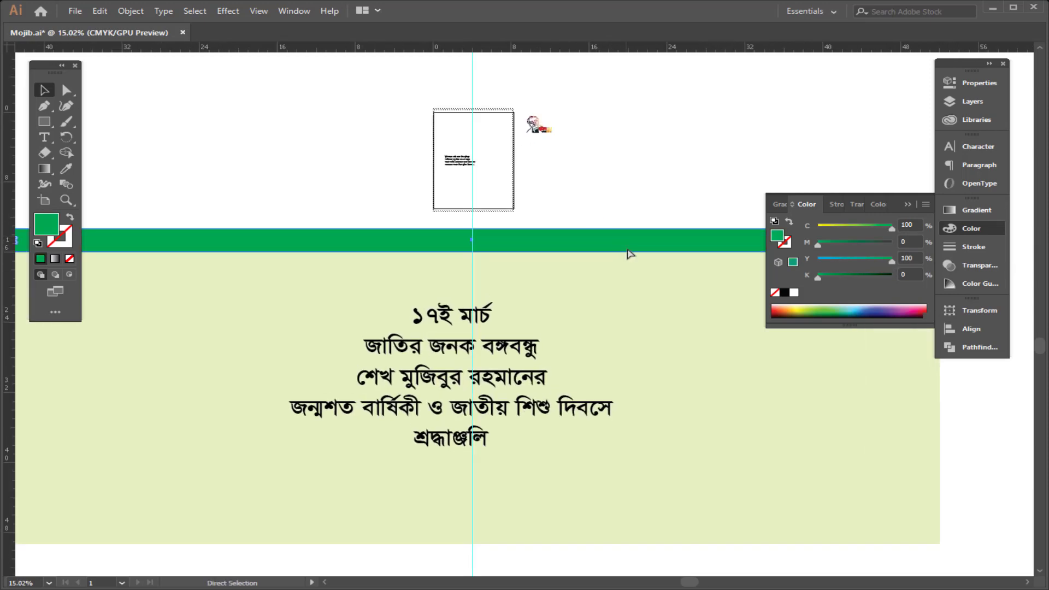
pyautogui.hotkey('ctrl', 'space')
pyautogui.moveTo(626, 234); pyautogui.dragTo(503, 255)
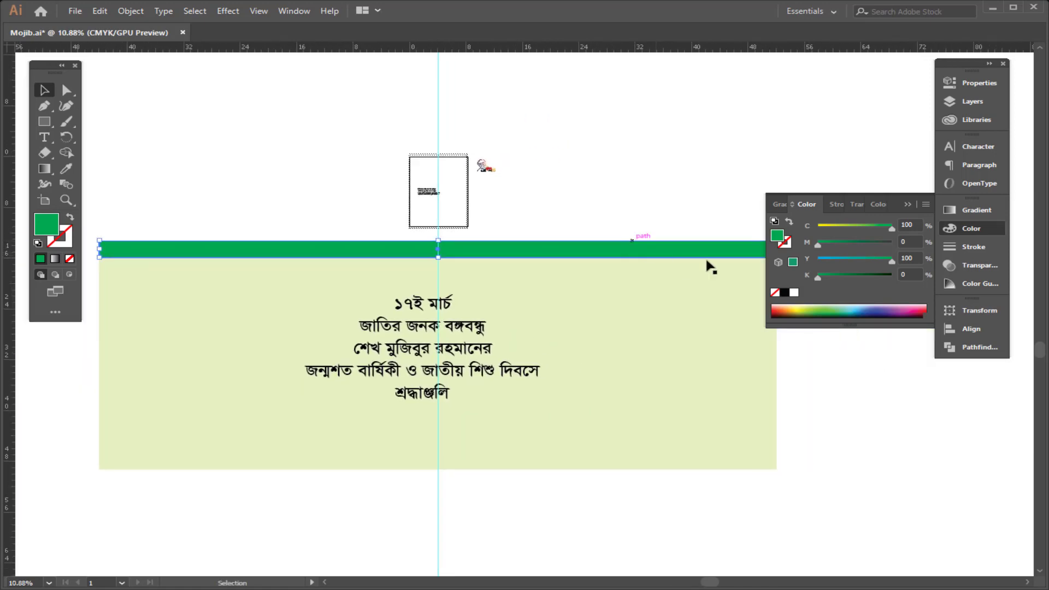
pyautogui.press('space')
pyautogui.moveTo(638, 252); pyautogui.dragTo(701, 238)
pyautogui.click(965, 232)
pyautogui.press('space')
pyautogui.moveTo(819, 240); pyautogui.dragTo(434, 178)
pyautogui.hotkey('ctrl', 'space')
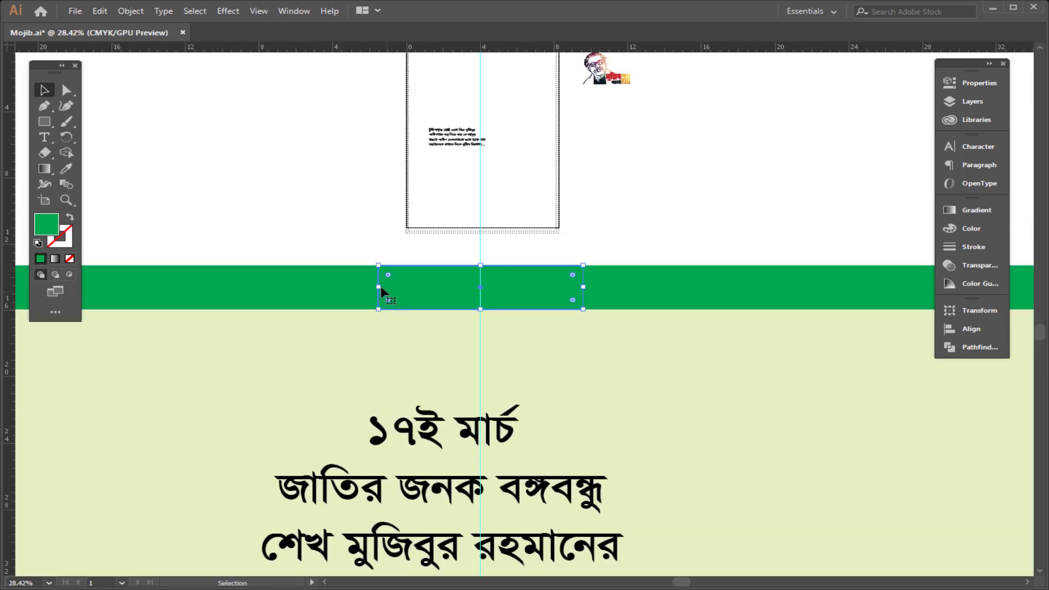
pyautogui.moveTo(379, 287); pyautogui.dragTo(314, 287)
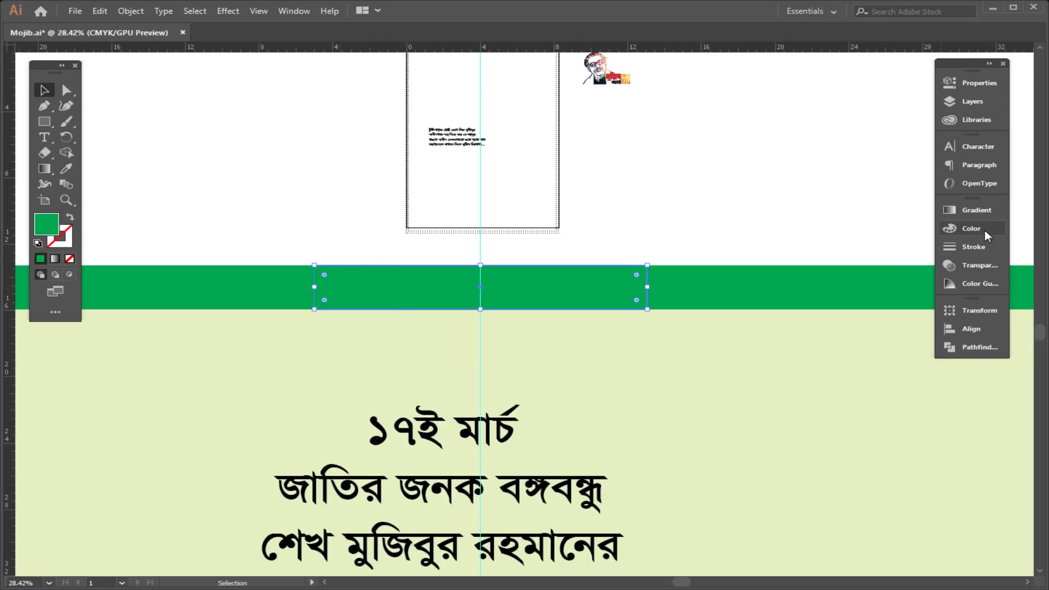
# Step: Fill the new rectangle with C 0, M 100, Y 100, K 0 red and nudge it slightly down
pyautogui.click(985, 230)
pyautogui.click(892, 242)
pyautogui.moveTo(891, 229); pyautogui.dragTo(815, 229)
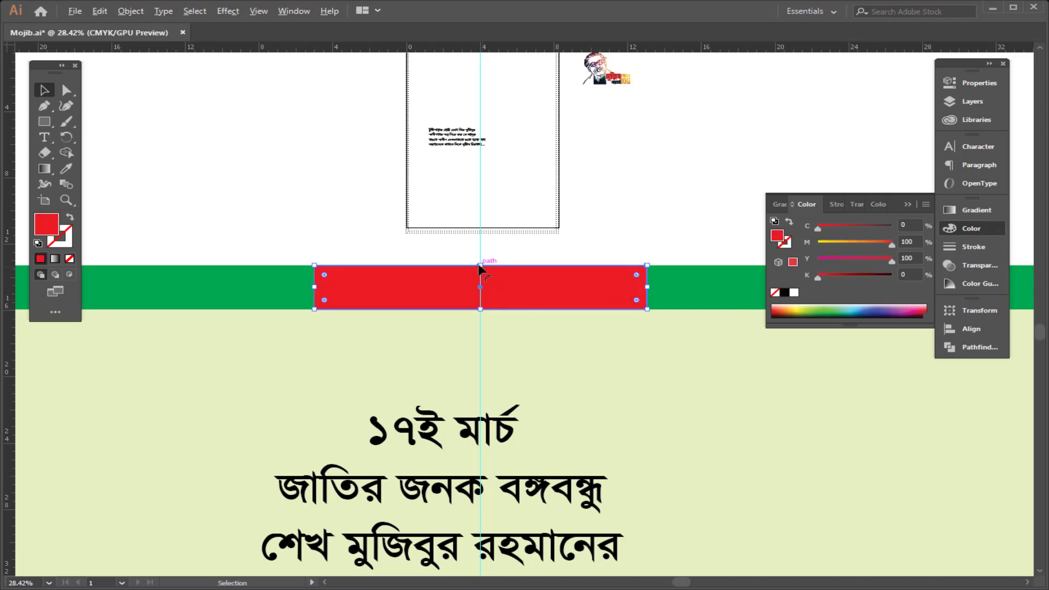
pyautogui.moveTo(479, 268); pyautogui.dragTo(480, 272)
pyautogui.click(705, 257)
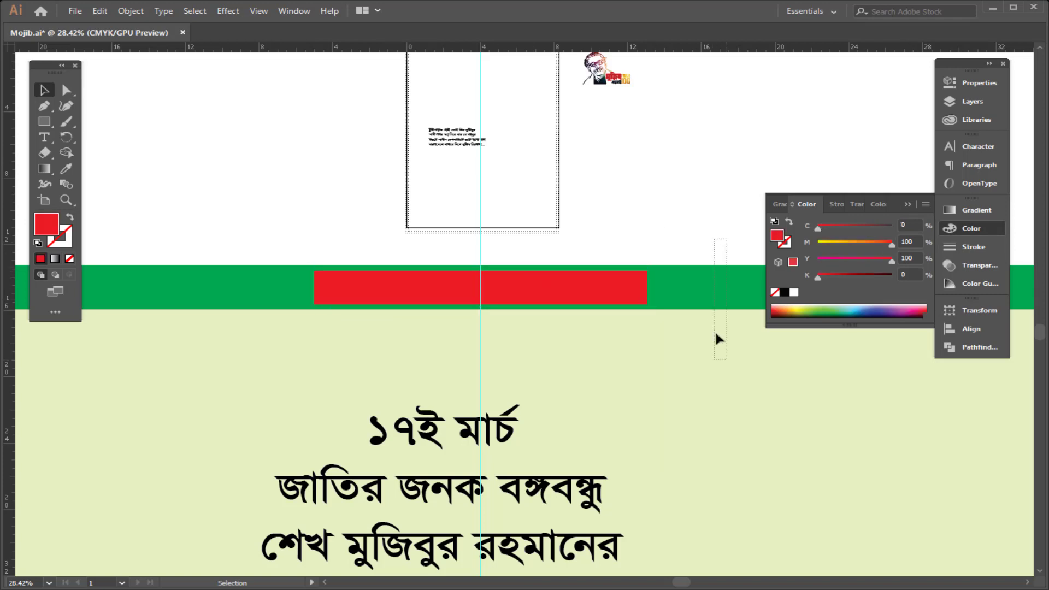
# Step: Try nudging the red rectangle's bottom corner anchors sideways with Direct Selection
pyautogui.moveTo(716, 335); pyautogui.dragTo(716, 325)
pyautogui.hotkey('ctrl', '2')
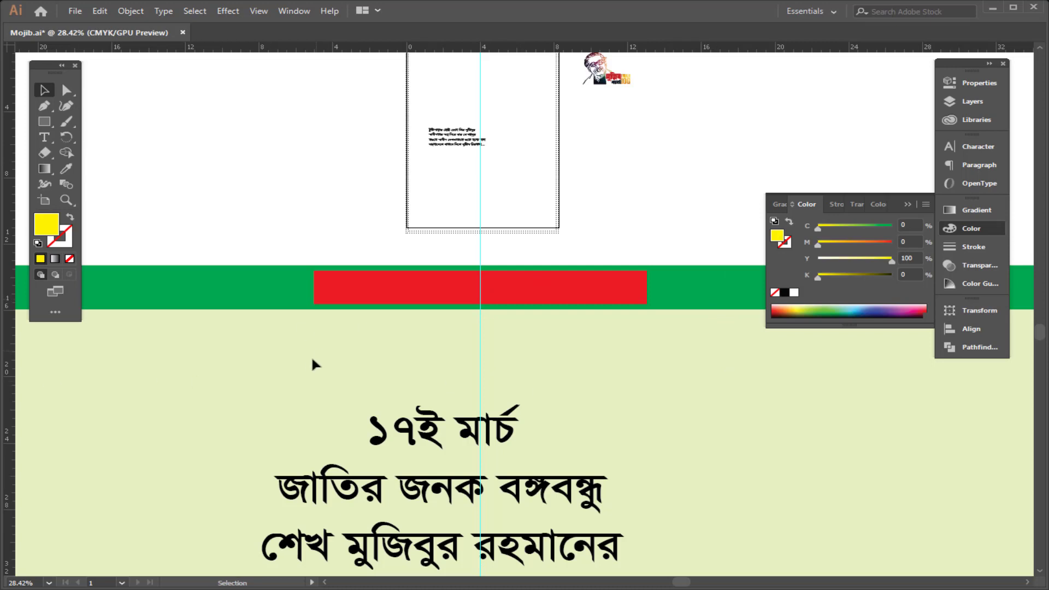
pyautogui.press('a')
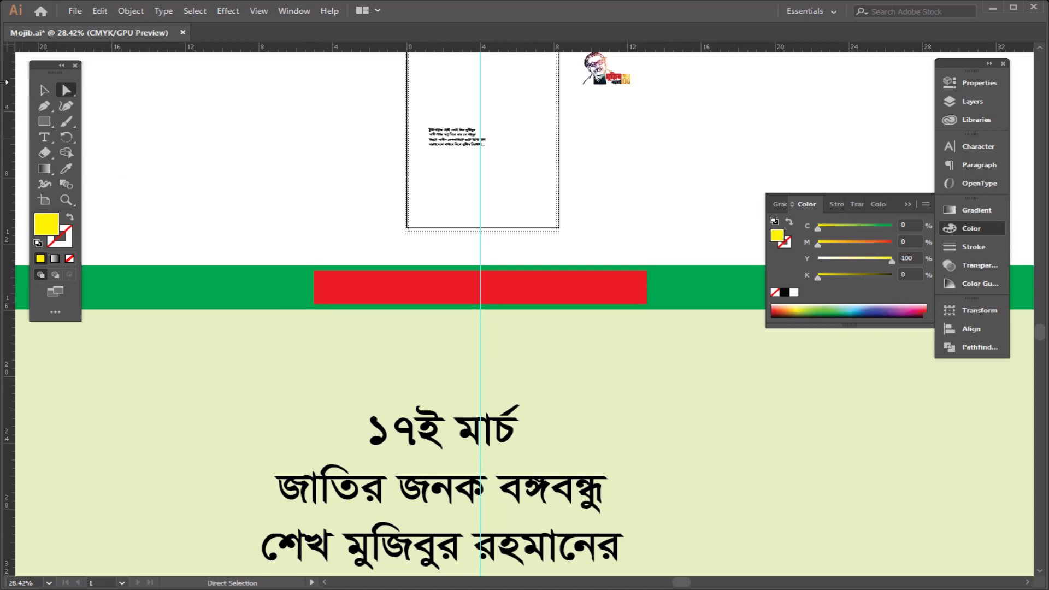
pyautogui.moveTo(322, 328); pyautogui.dragTo(329, 331)
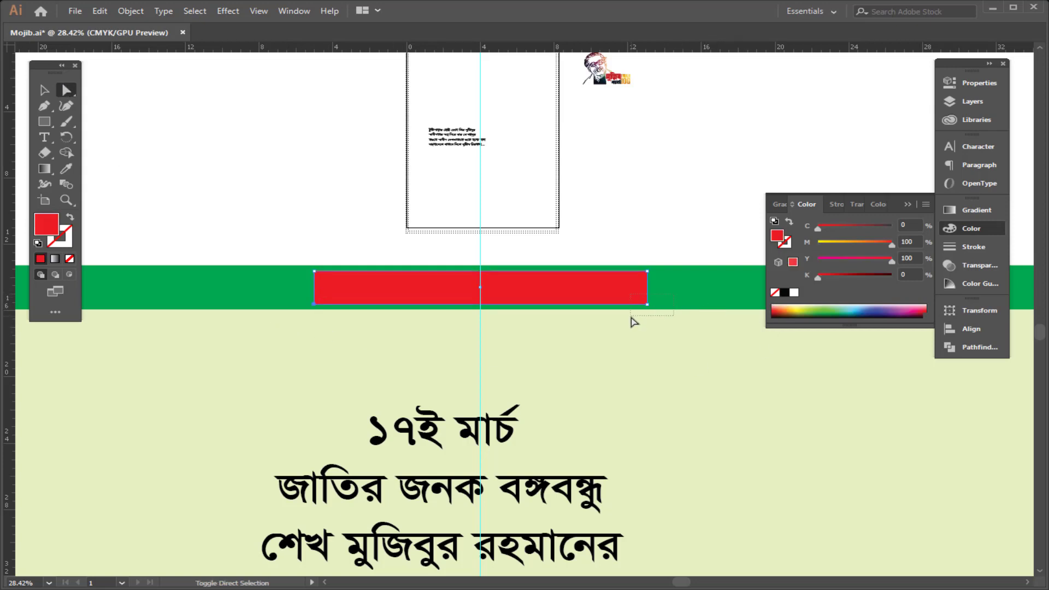
pyautogui.moveTo(631, 318); pyautogui.dragTo(634, 320)
pyautogui.press('Right')
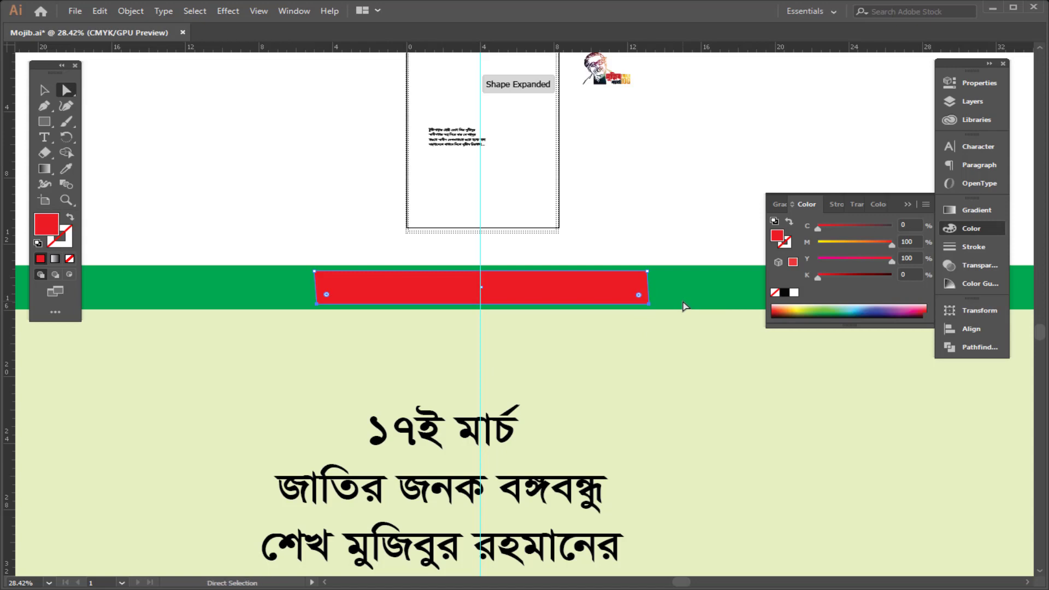
pyautogui.hotkey('ctrl', 'z')
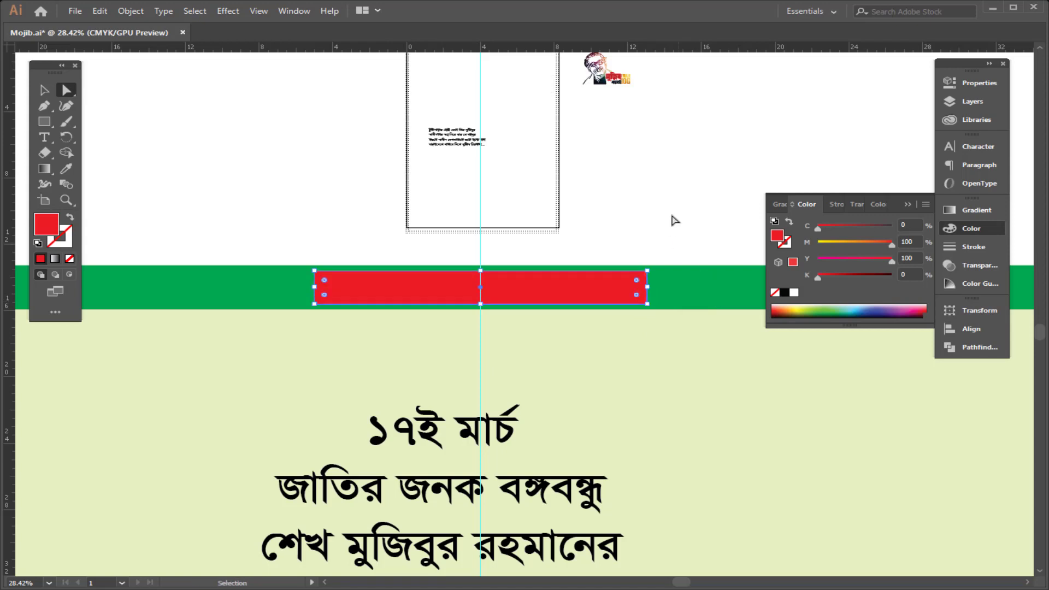
# Step: Try slanting the red rectangle's corners into a trapezoid, then delete the shape
pyautogui.click(671, 215)
pyautogui.moveTo(323, 315); pyautogui.dragTo(309, 300)
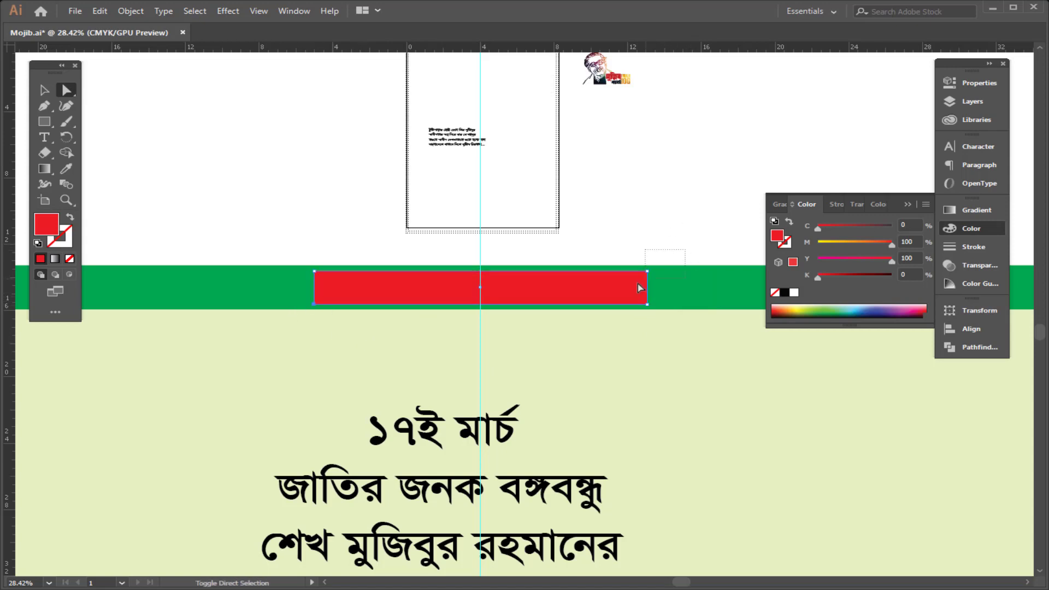
pyautogui.moveTo(638, 283); pyautogui.dragTo(638, 285)
pyautogui.press('Right')
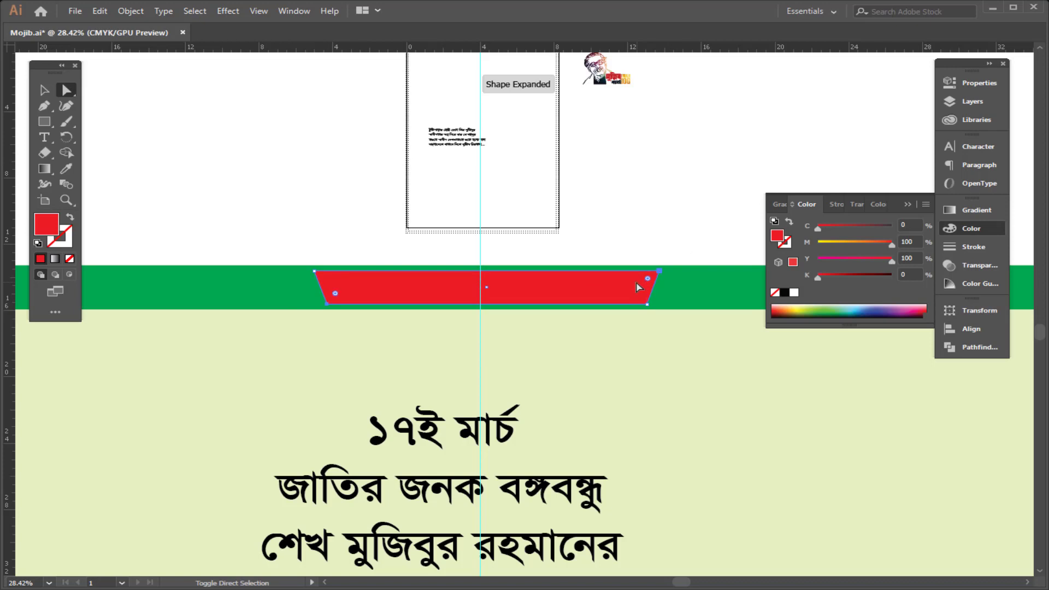
pyautogui.press('Right')
pyautogui.press('Right')
pyautogui.press('Right')
pyautogui.press('Right')
pyautogui.press('Right')
pyautogui.press('Right')
pyautogui.press('Right')
pyautogui.press('Right')
pyautogui.press('Right')
pyautogui.press('Right')
pyautogui.press('Right')
pyautogui.press('Right')
pyautogui.press('Right')
pyautogui.press('Right')
pyautogui.press('Right')
pyautogui.press('Right')
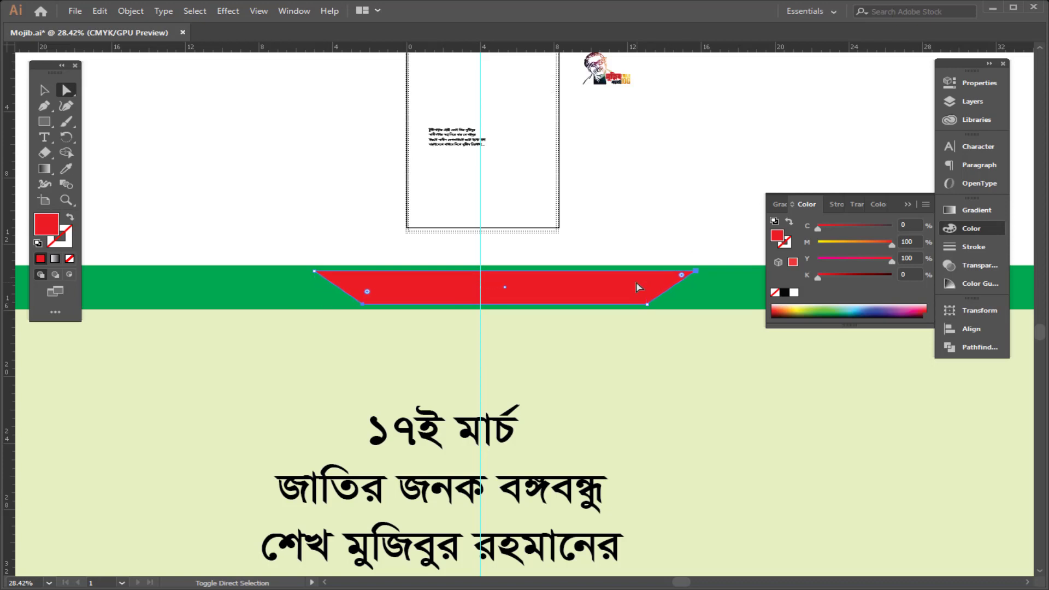
pyautogui.press('v')
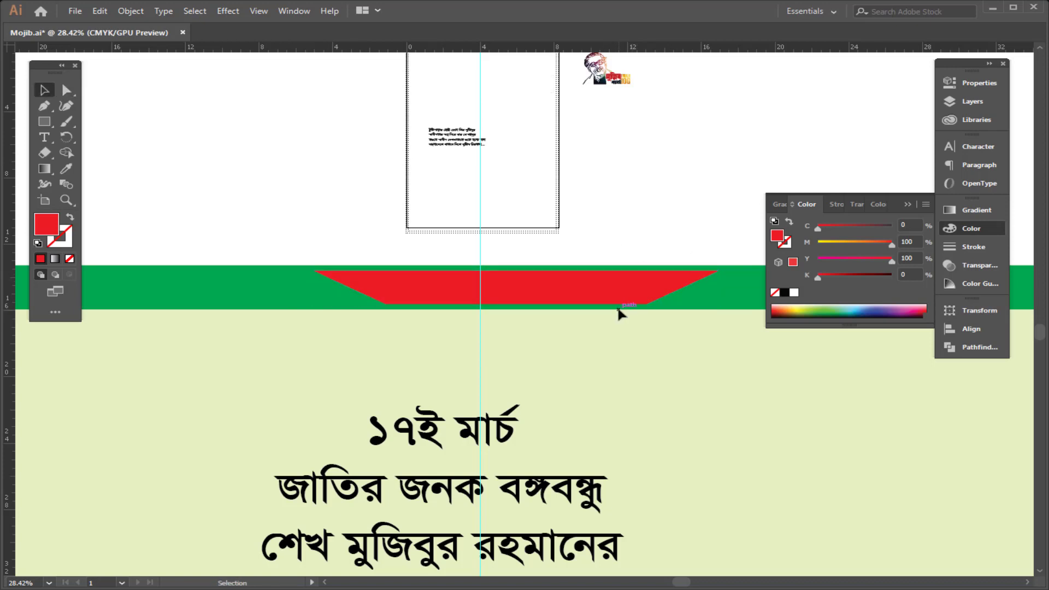
pyautogui.moveTo(616, 301); pyautogui.dragTo(578, 307)
pyautogui.press('Delete')
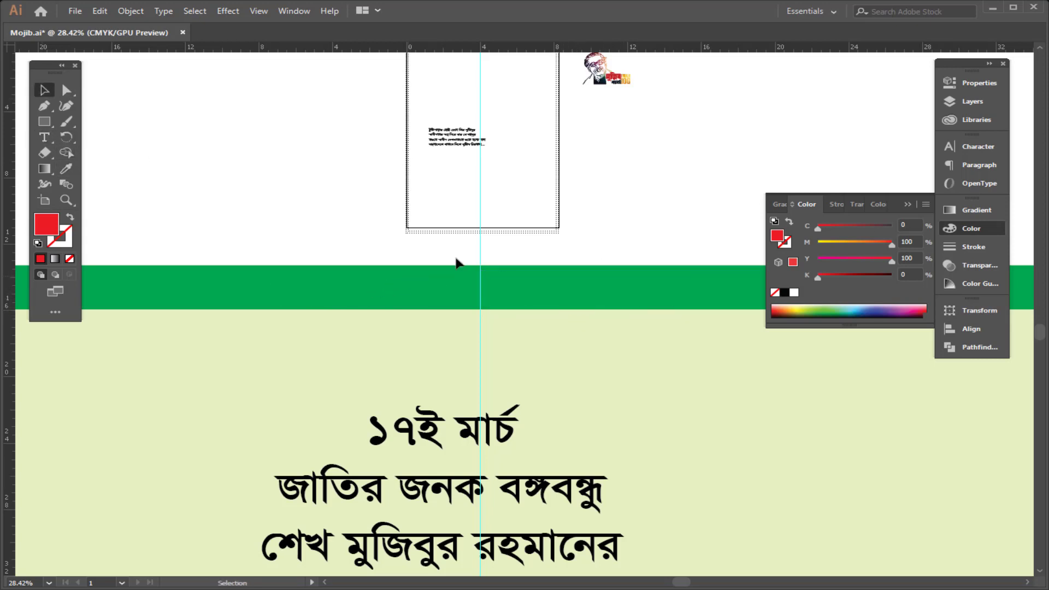
# Step: Draw a new red rectangle across the green strip and resize it symmetrically about the guide
pyautogui.click(44, 122)
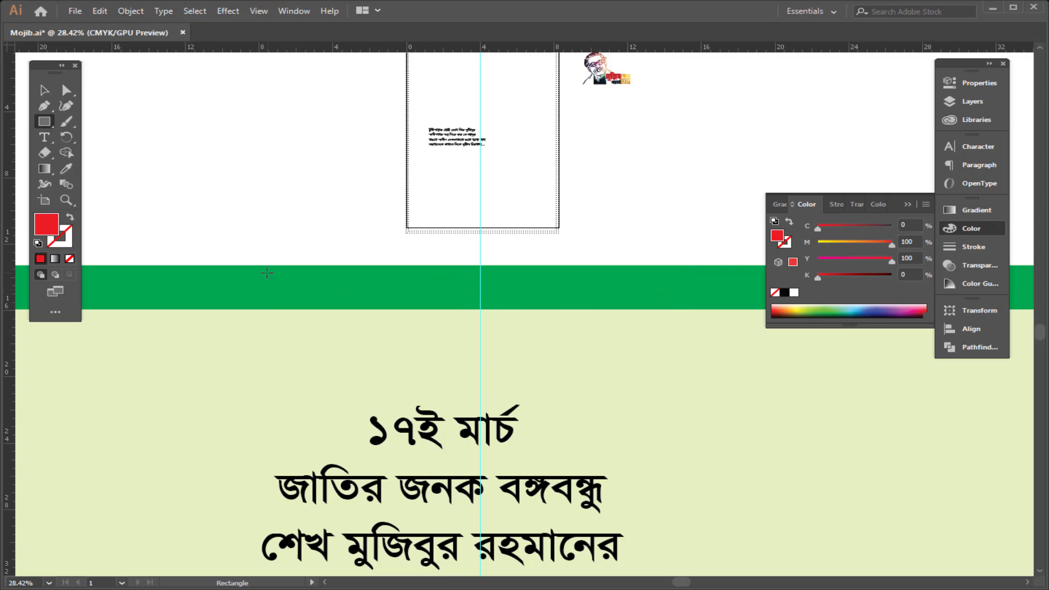
pyautogui.moveTo(254, 274)
pyautogui.mouseDown()
pyautogui.moveTo(628, 313)
pyautogui.moveTo(730, 312)
pyautogui.moveTo(698, 302)
pyautogui.mouseUp()
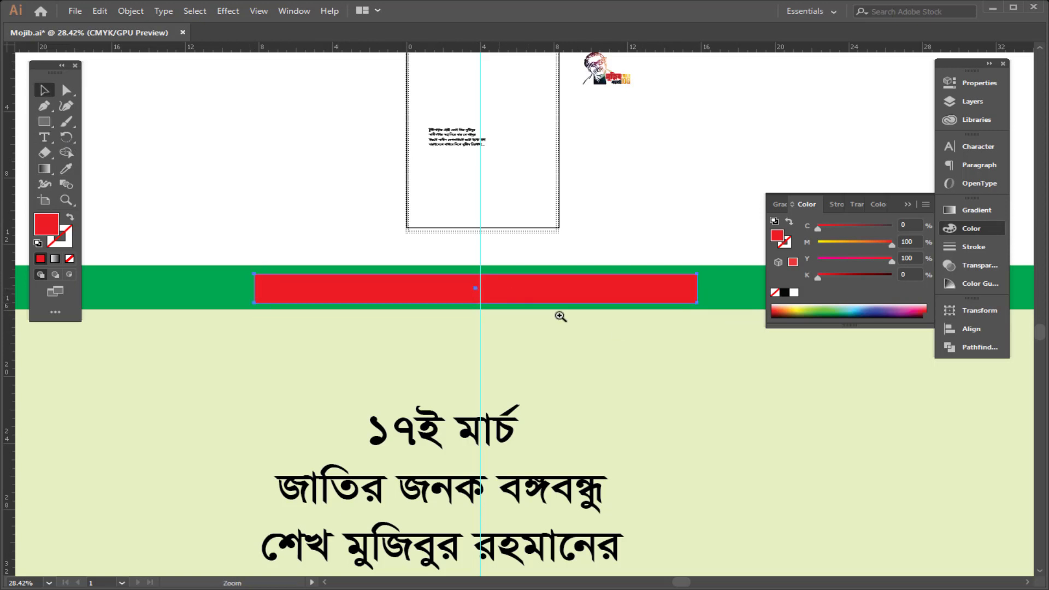
pyautogui.moveTo(500, 289); pyautogui.dragTo(519, 295)
pyautogui.moveTo(517, 296); pyautogui.dragTo(522, 297)
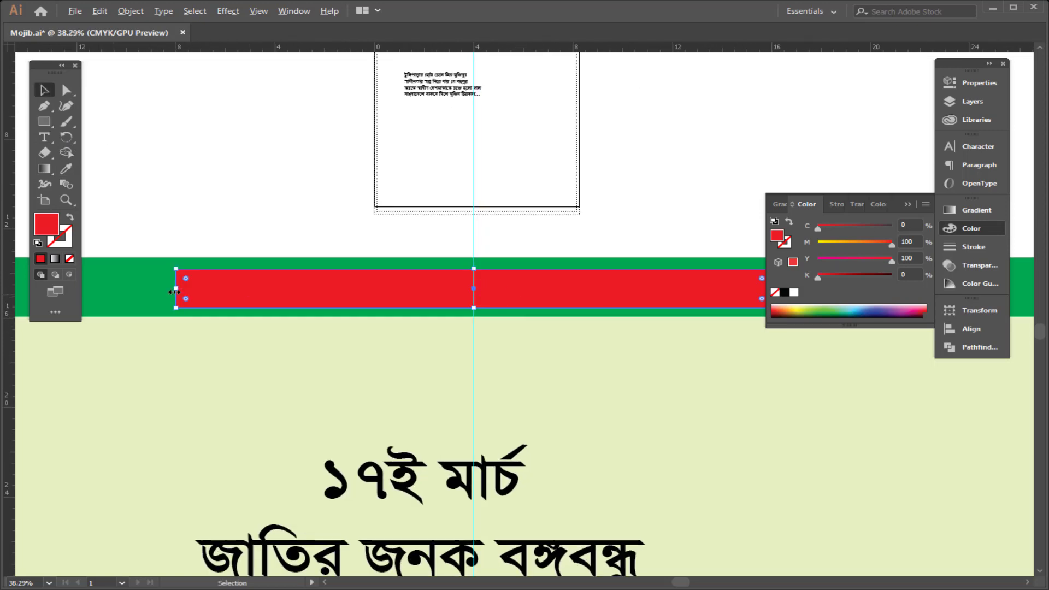
pyautogui.moveTo(174, 292); pyautogui.dragTo(279, 303)
pyautogui.moveTo(457, 295); pyautogui.dragTo(377, 254)
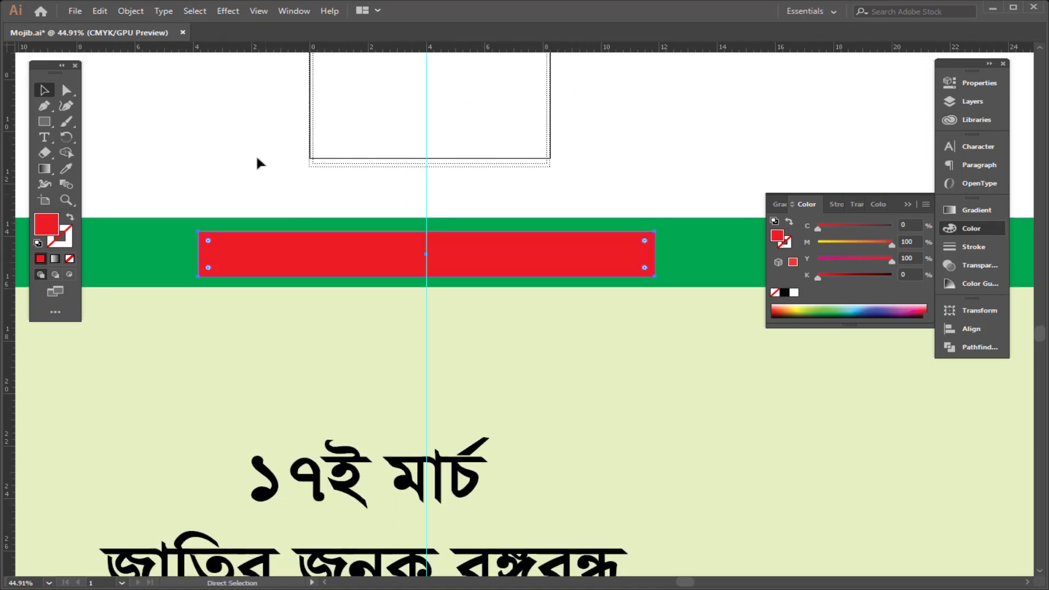
# Step: Reshape the bar into a trapezoid by moving its corner anchors, then fill it white
pyautogui.click(257, 163)
pyautogui.press('a')
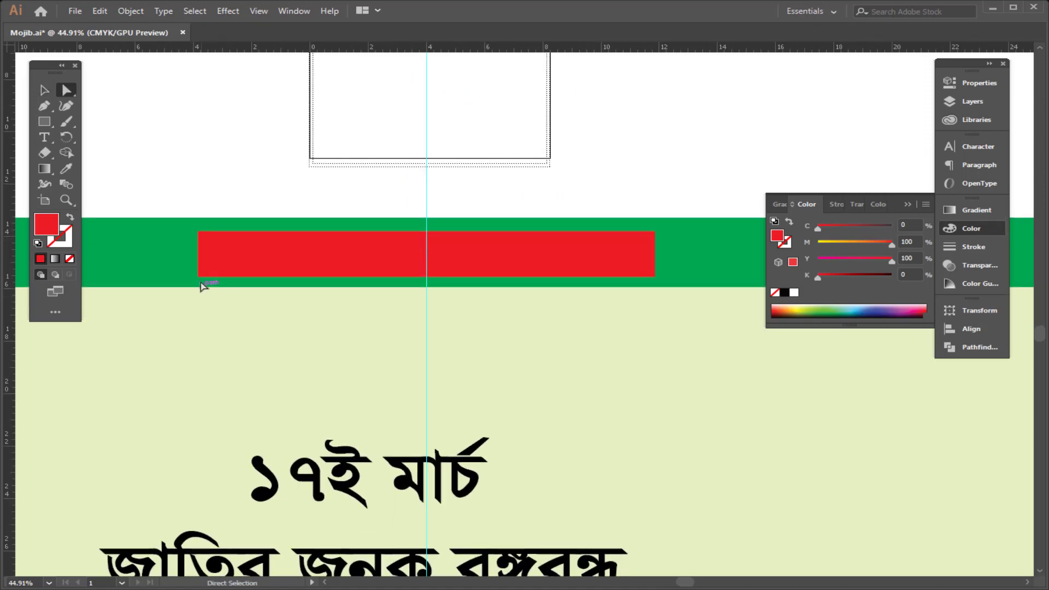
pyautogui.moveTo(199, 277); pyautogui.dragTo(241, 277)
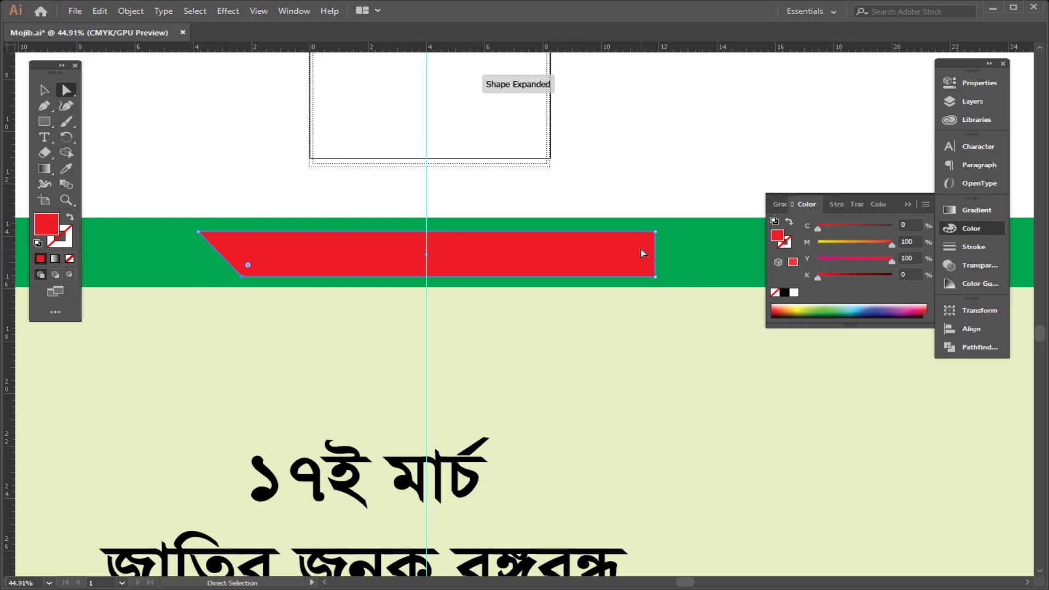
pyautogui.moveTo(655, 277); pyautogui.dragTo(713, 277)
pyautogui.press('v')
pyautogui.moveTo(541, 238); pyautogui.dragTo(517, 253)
pyautogui.click(794, 292)
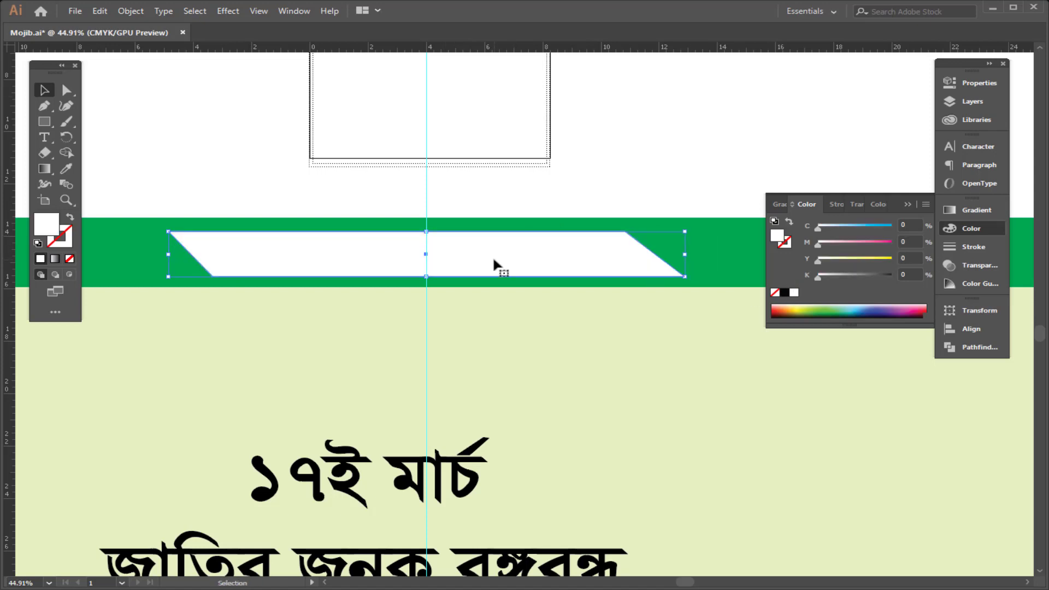
# Step: Copy the poem text block from the poster onto the white bar
pyautogui.click(500, 199)
pyautogui.keyDown('ctrl'); pyautogui.keyDown('alt'); pyautogui.click(557, 171); pyautogui.keyUp('alt'); pyautogui.keyUp('ctrl')
pyautogui.moveTo(404, 189); pyautogui.dragTo(360, 191)
pyautogui.moveTo(513, 102); pyautogui.dragTo(511, 297)
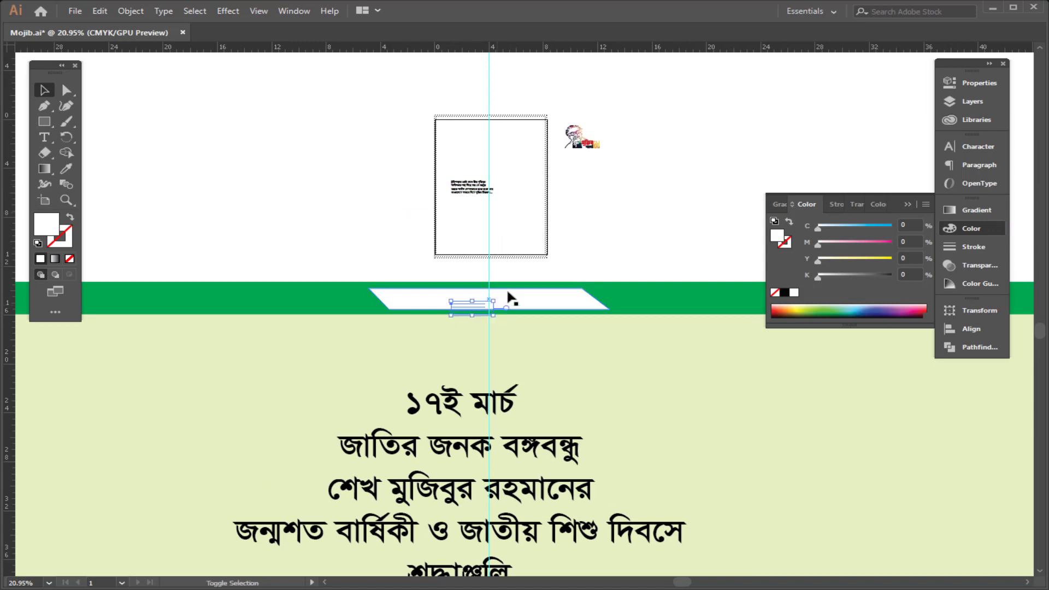
pyautogui.press('z')
pyautogui.click(511, 295)
pyautogui.moveTo(743, 405); pyautogui.dragTo(787, 418)
pyautogui.moveTo(426, 371); pyautogui.dragTo(740, 285)
pyautogui.moveTo(539, 332); pyautogui.dragTo(539, 364)
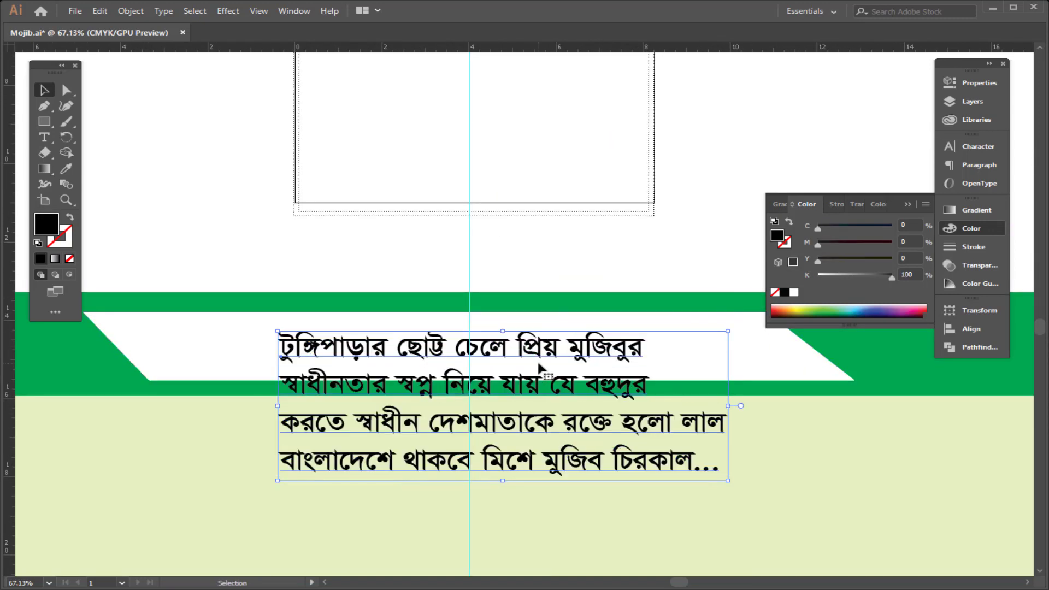
# Step: Replace the copied text with "বিসমিল্লাহির রাহমানির রাহিম"
pyautogui.doubleClick(538, 364)
pyautogui.hotkey('ctrl', 'a')
pyautogui.write('বি')
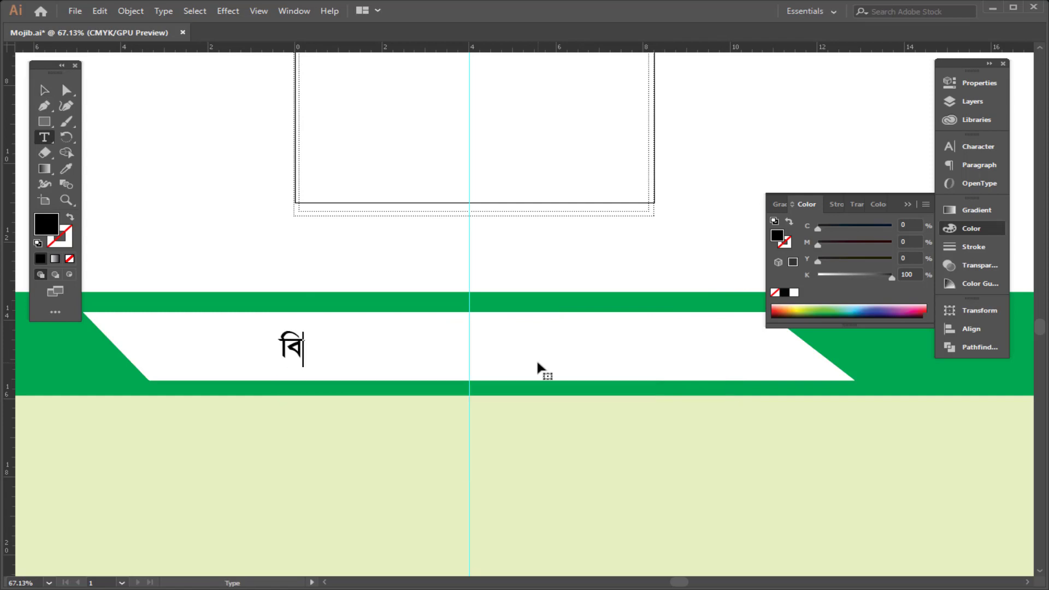
pyautogui.write('সমিল্লাহির ')
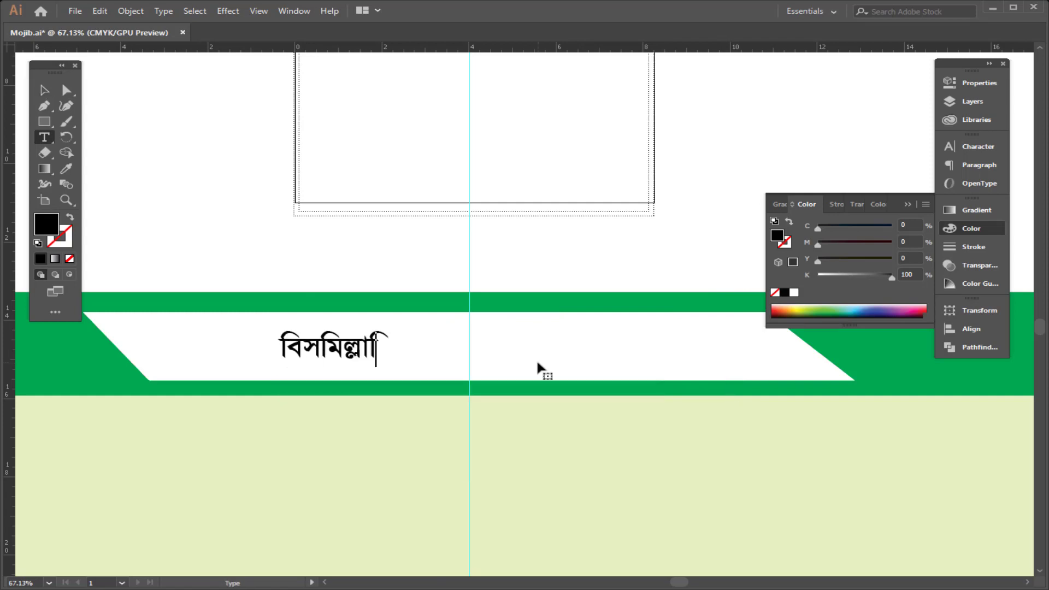
pyautogui.write('রাহমানির রাহিম')
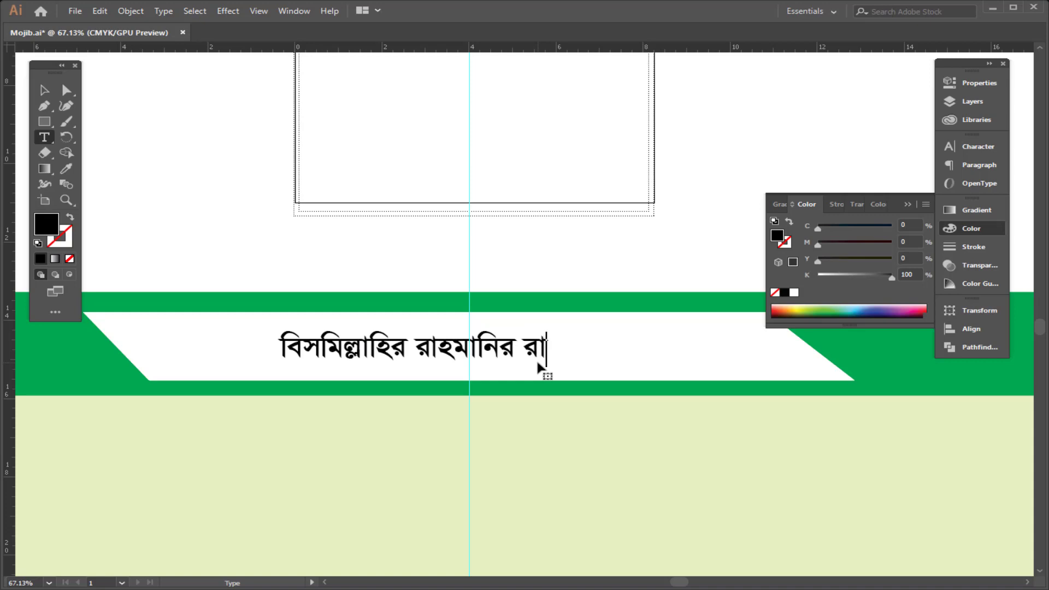
# Step: Insert hasanta marks to correct the text to "বিস্মিল্লাহির রাহ্মানির রাহিম"
pyautogui.click(322, 343)
pyautogui.click(451, 350)
pyautogui.write('্')
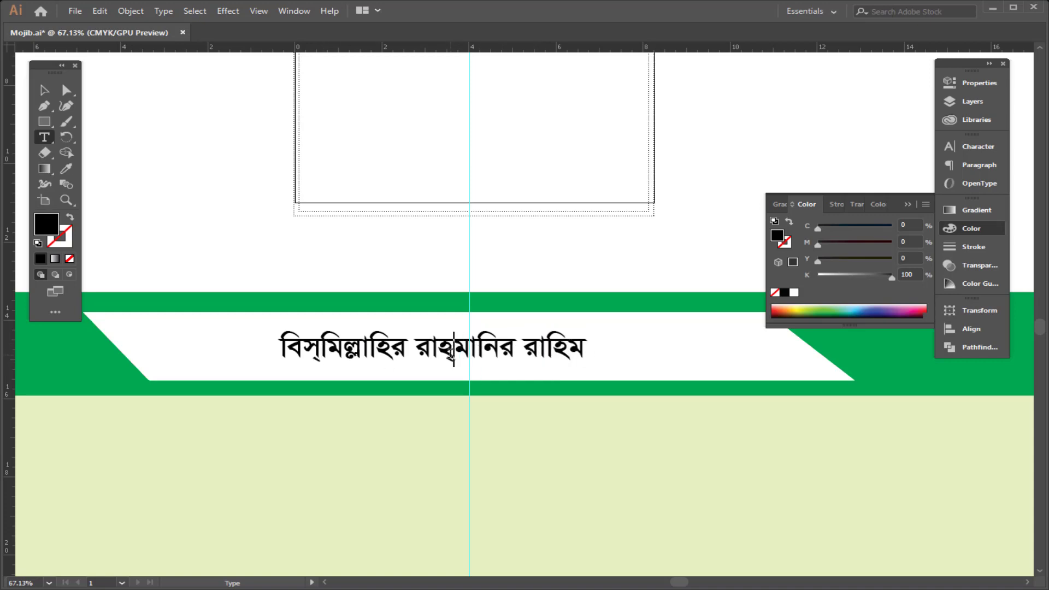
pyautogui.press('Escape')
# Step: Enlarge the Bismillah text to fill the white bar
pyautogui.moveTo(483, 344); pyautogui.dragTo(519, 340)
pyautogui.moveTo(590, 346); pyautogui.dragTo(674, 325)
pyautogui.keyDown('shift'); pyautogui.click(666, 314); pyautogui.keyUp('shift')
pyautogui.click(642, 213)
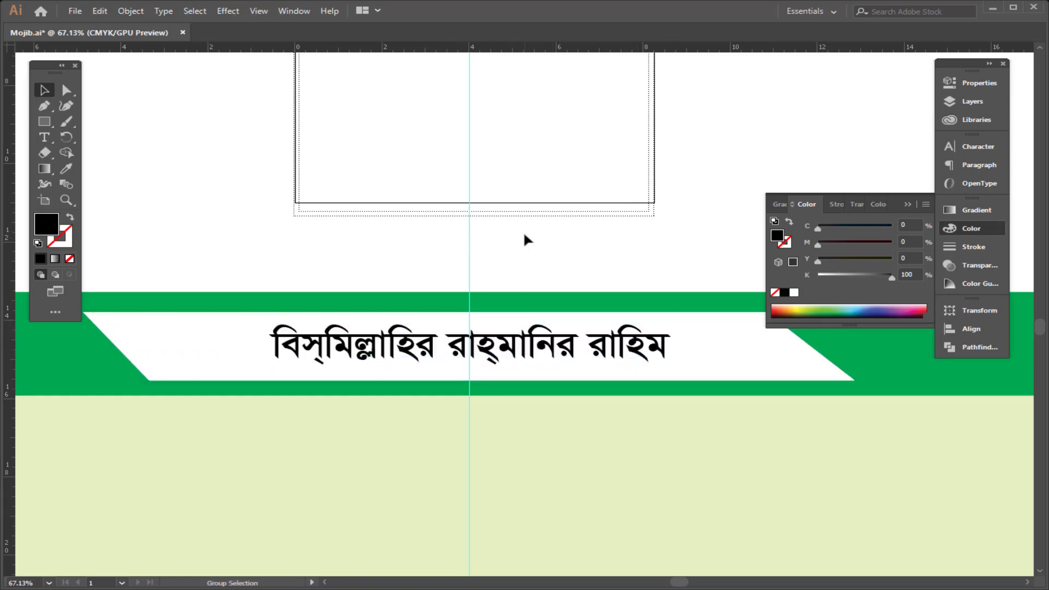
# Step: Narrow the white bar symmetrically around the Bismillah text
pyautogui.click(166, 346)
pyautogui.moveTo(82, 346); pyautogui.dragTo(172, 347)
pyautogui.scroll(-8, 537, 354)
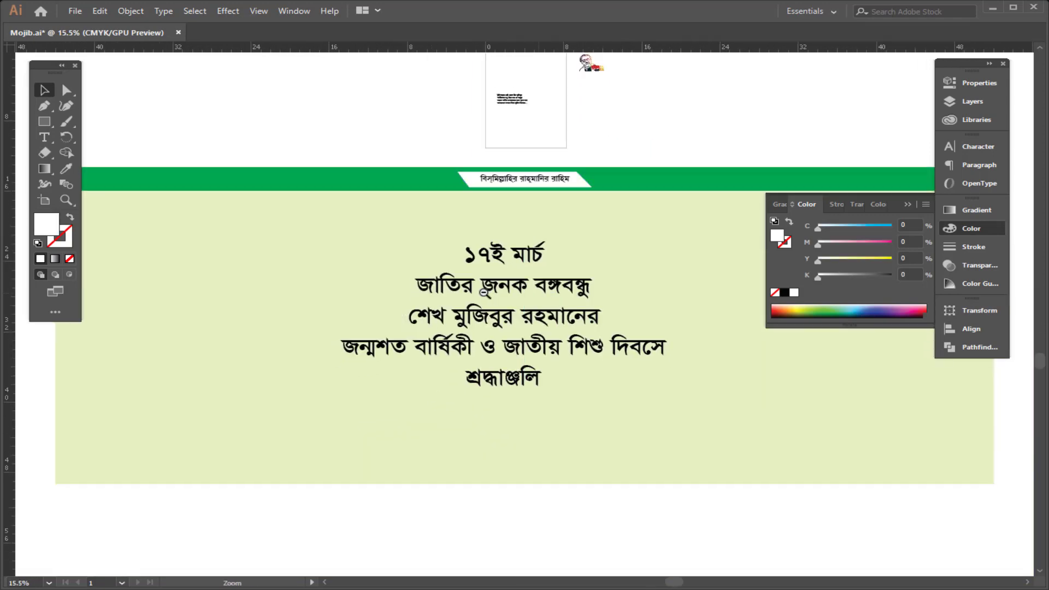
pyautogui.scroll(2, 483, 417)
pyautogui.click(511, 323)
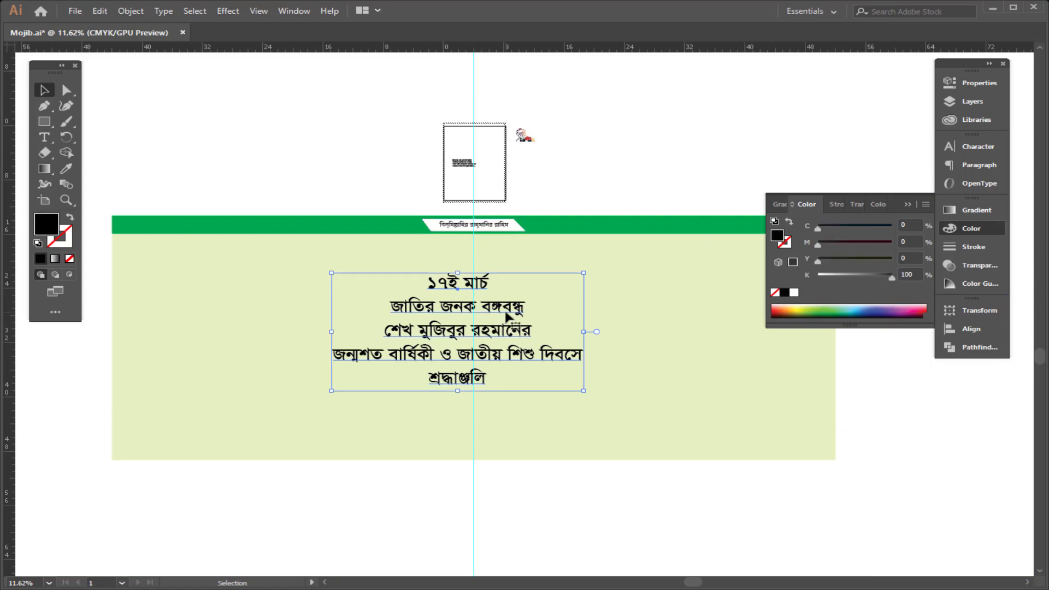
pyautogui.scroll(3, 513, 339)
pyautogui.click(626, 152)
pyautogui.moveTo(645, 146); pyautogui.dragTo(598, 158)
pyautogui.moveTo(652, 208); pyautogui.dragTo(590, 186)
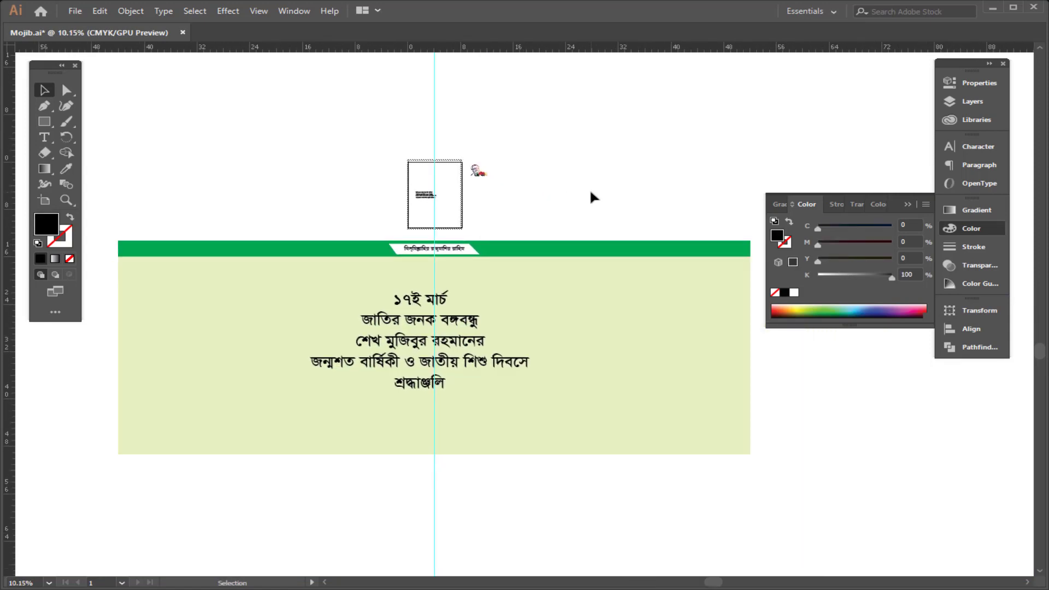
# Step: Open the mujib.tif portrait and bring it into the banner document
pyautogui.hotkey('ctrl', 'o')
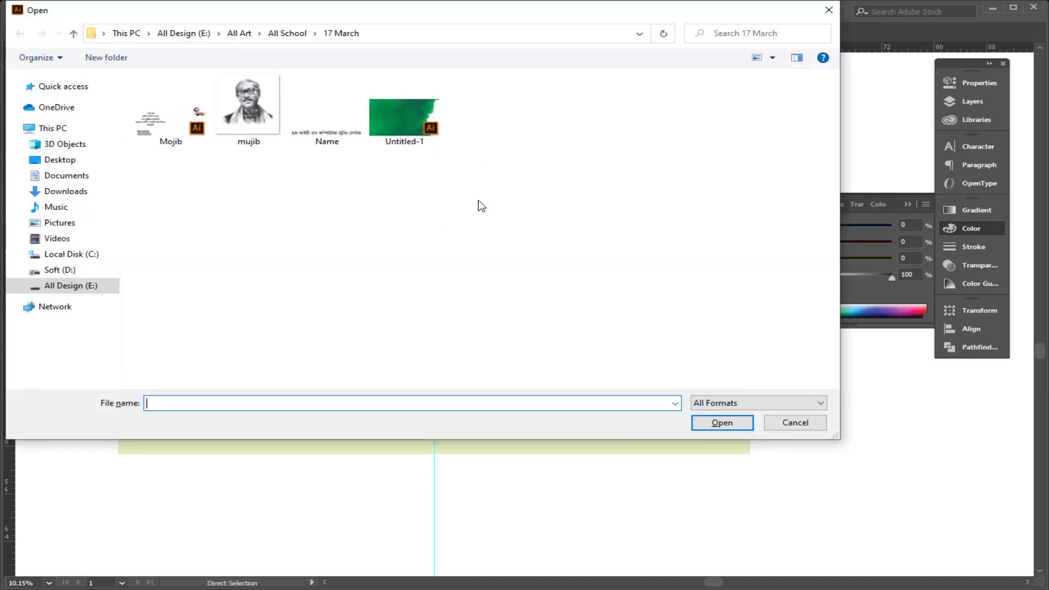
pyautogui.click(232, 118)
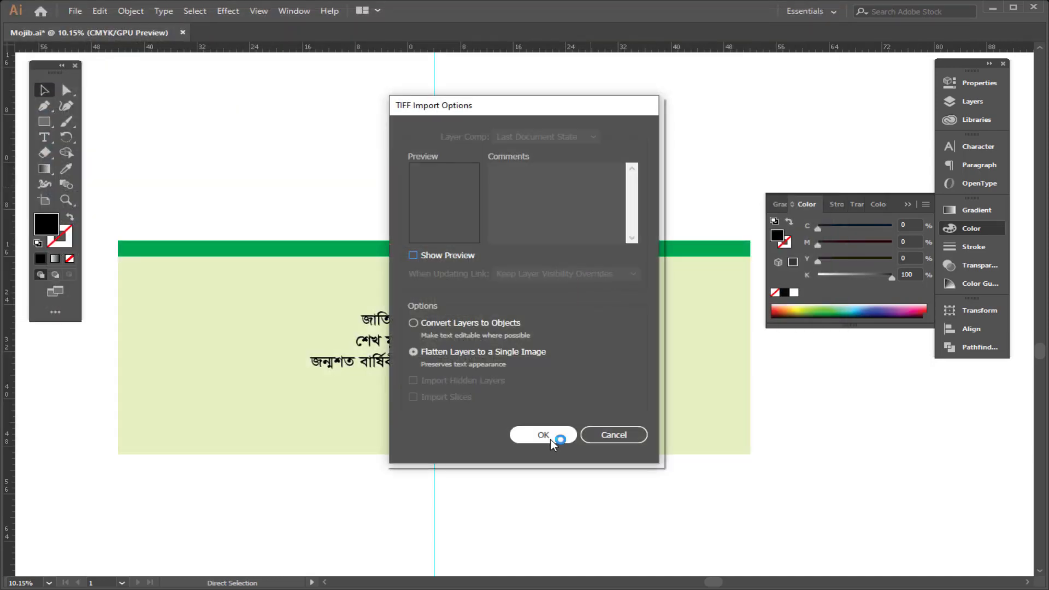
pyautogui.click(539, 303)
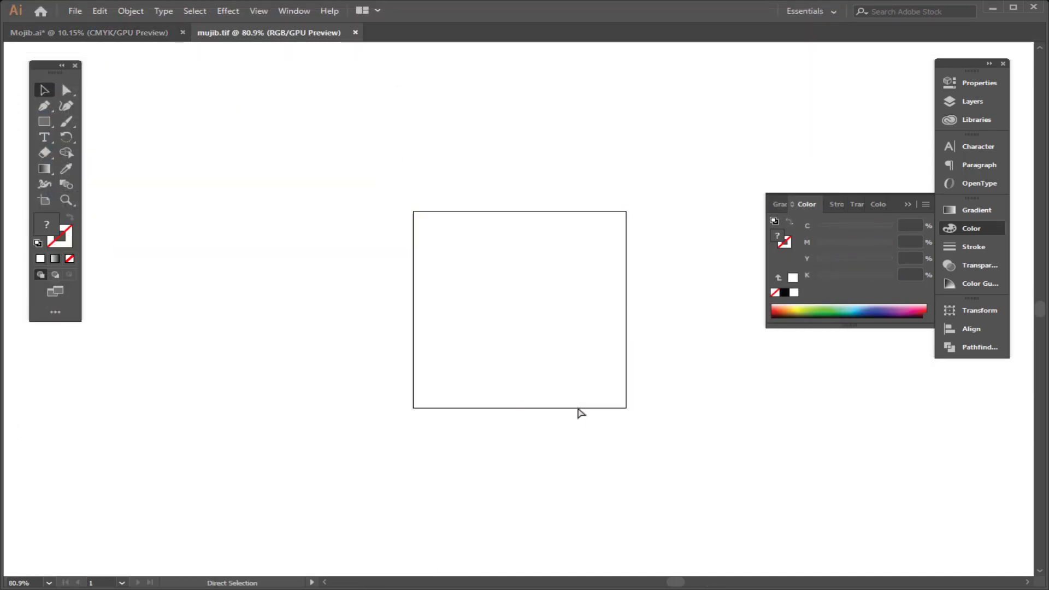
pyautogui.hotkey('ctrl', 'w')
pyautogui.click(597, 315)
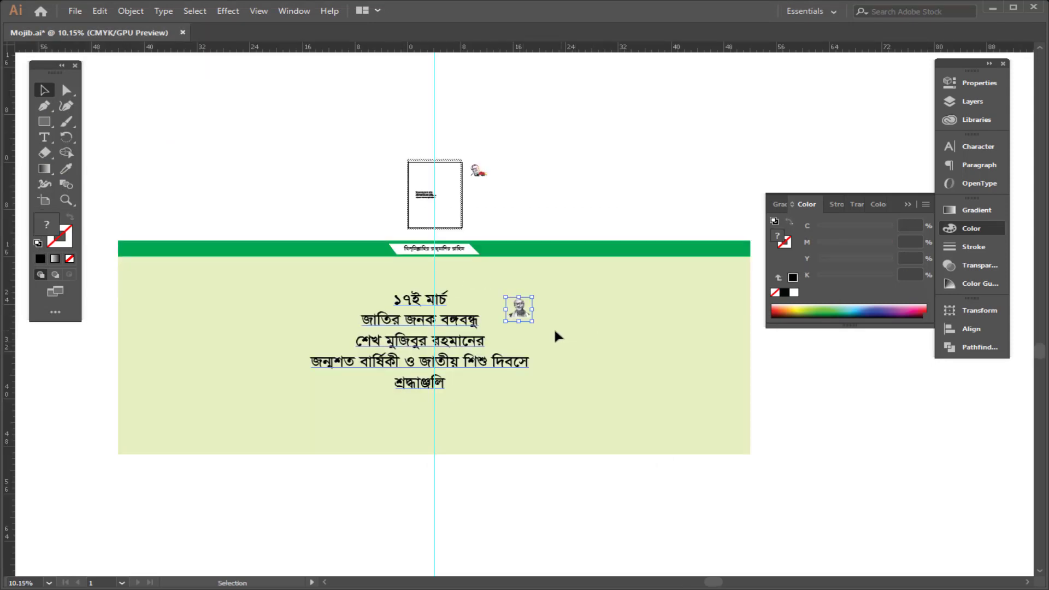
# Step: Enlarge the portrait and position it to the left of the centred text
pyautogui.moveTo(533, 322); pyautogui.dragTo(623, 366)
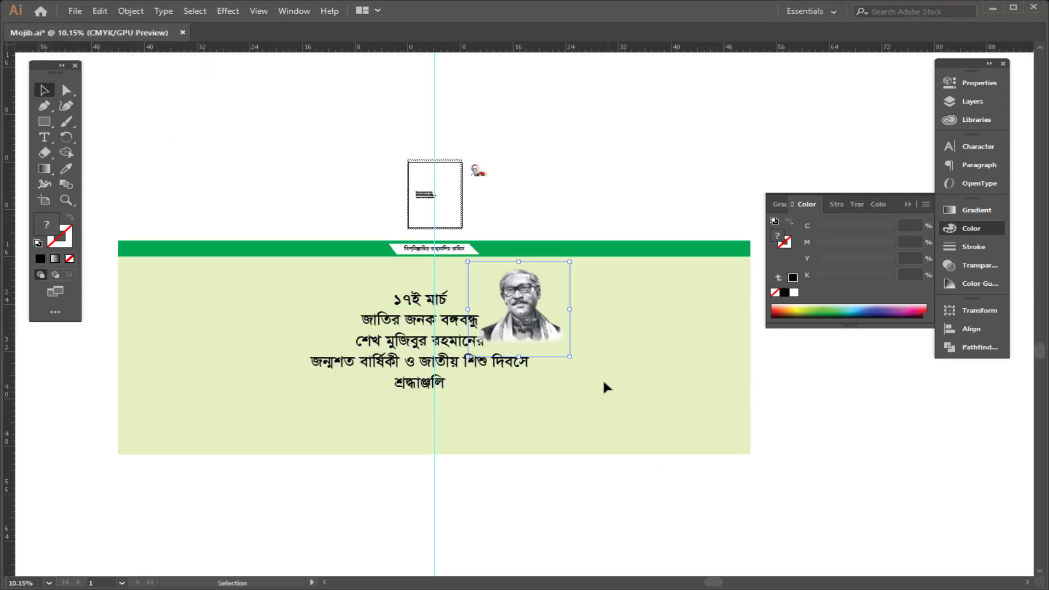
pyautogui.moveTo(498, 317); pyautogui.dragTo(558, 339)
pyautogui.click(87, 352)
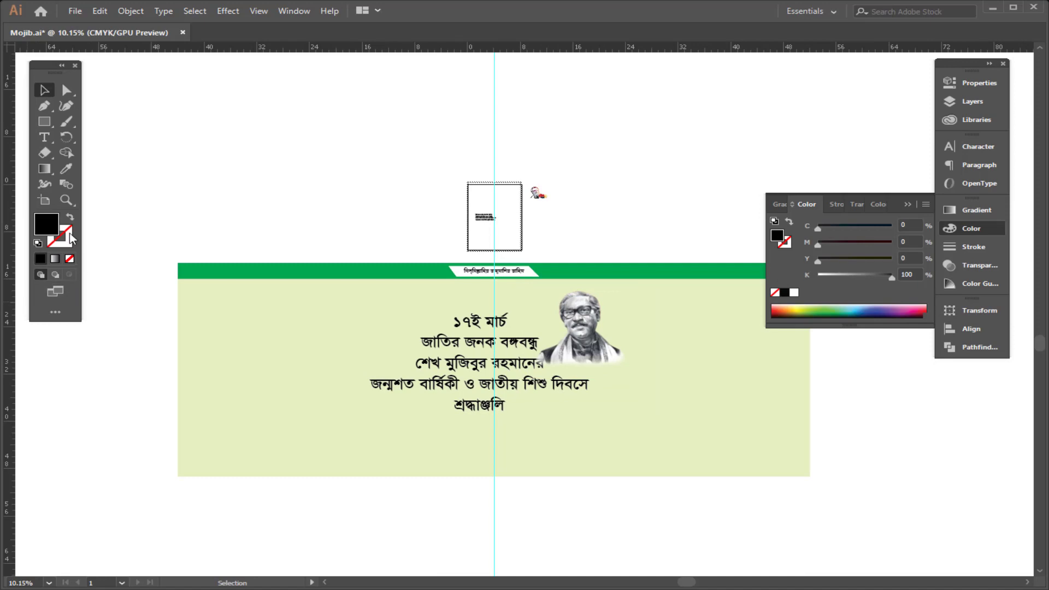
pyautogui.moveTo(446, 411); pyautogui.dragTo(318, 427)
pyautogui.click(486, 377)
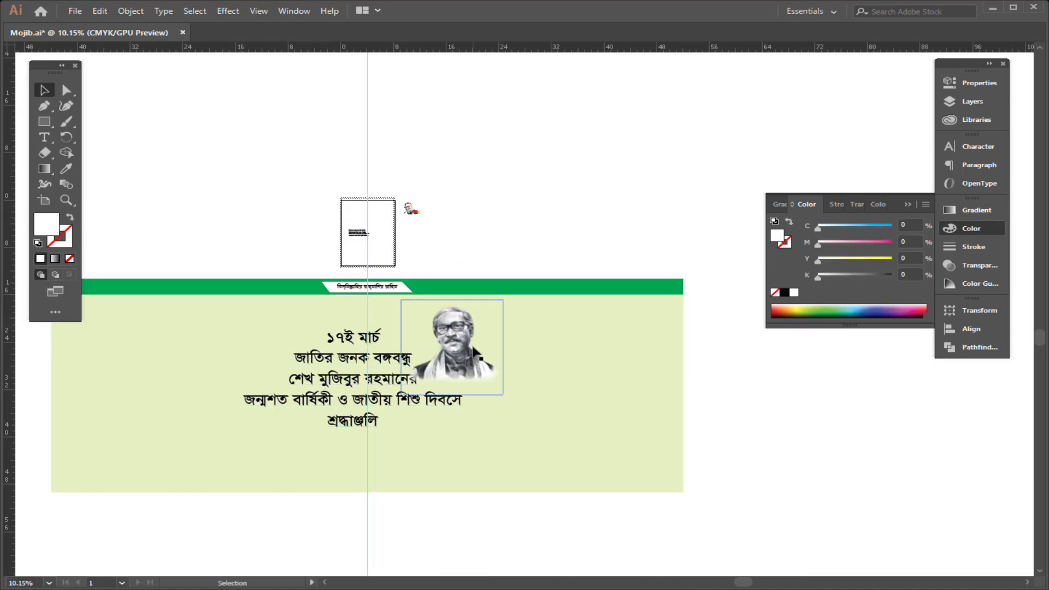
pyautogui.moveTo(488, 395); pyautogui.dragTo(602, 409)
pyautogui.moveTo(573, 373); pyautogui.dragTo(251, 418)
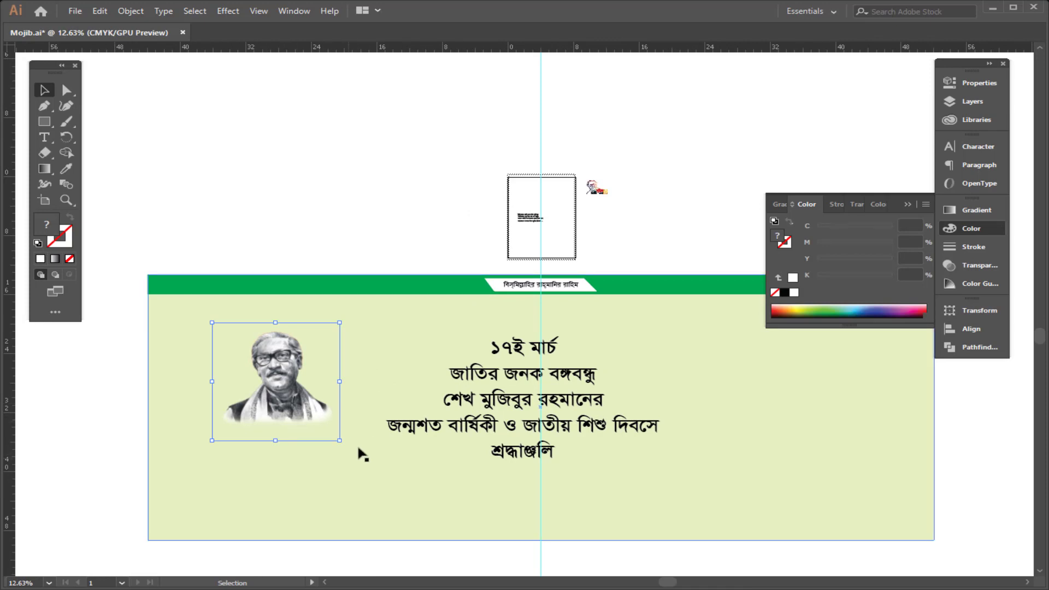
# Step: Mirror the portrait across a vertical axis with the Reflect tool
pyautogui.press('o')
pyautogui.press('Return')
pyautogui.press('Return')
pyautogui.press('v')
pyautogui.click(328, 222)
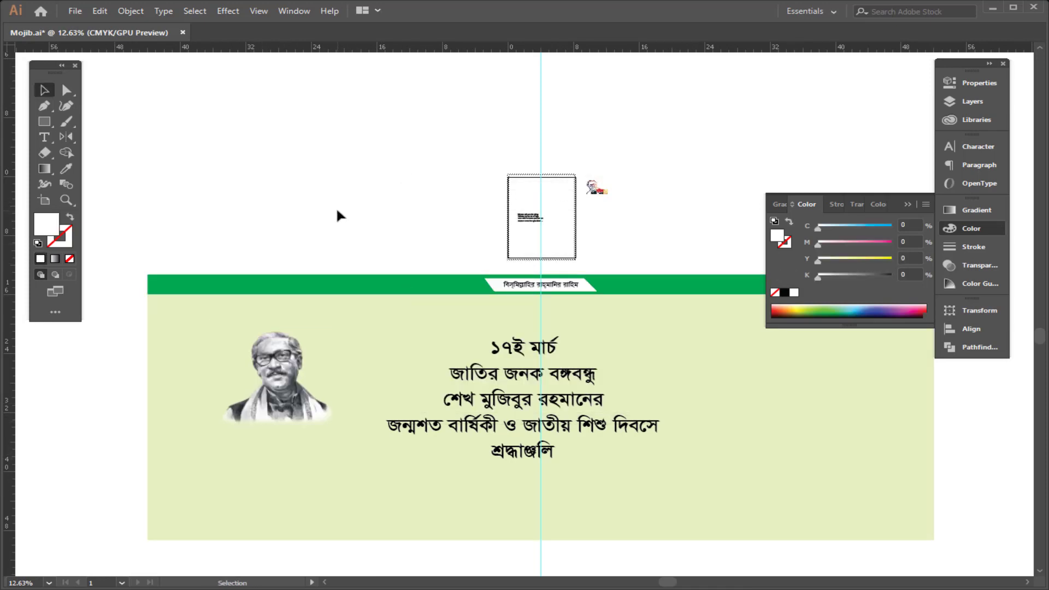
# Step: Remove the pale green fill from the banner background rectangle and give it a black outline instead
pyautogui.press('space')
pyautogui.moveTo(417, 183); pyautogui.dragTo(359, 117)
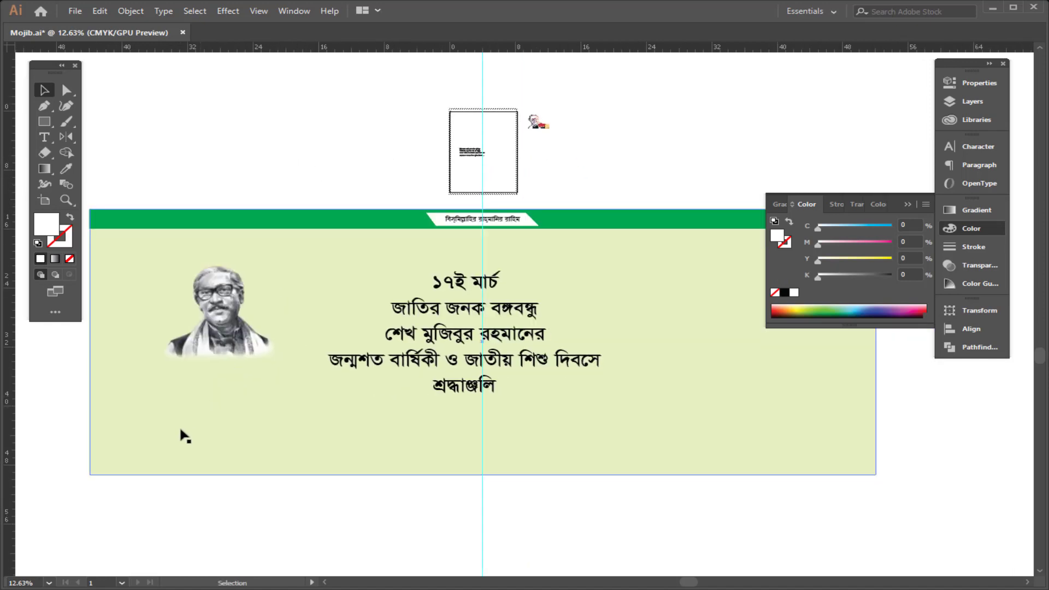
pyautogui.click(180, 429)
pyautogui.click(70, 218)
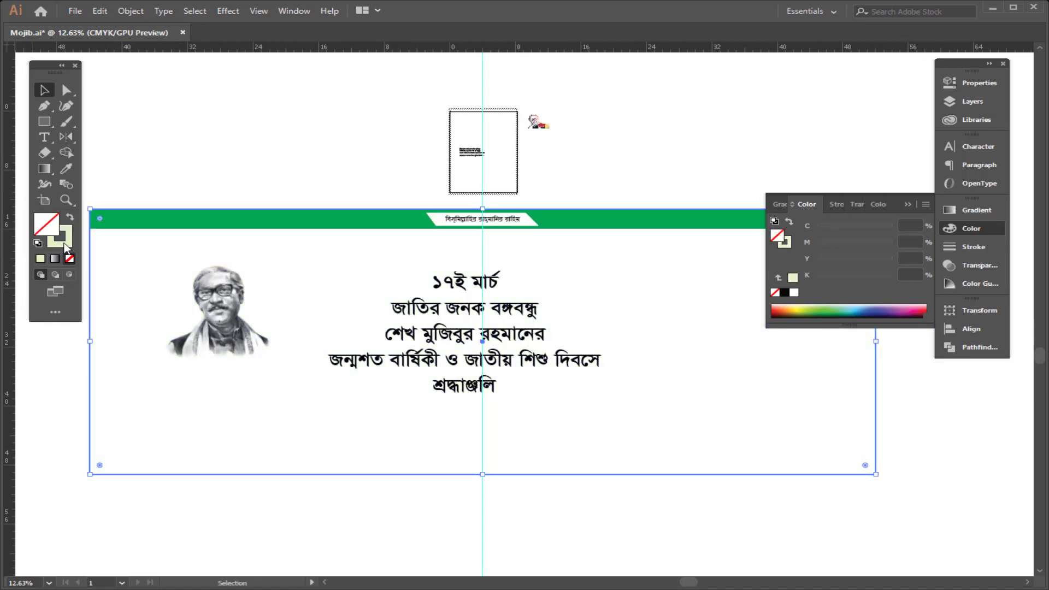
pyautogui.click(65, 246)
pyautogui.click(871, 227)
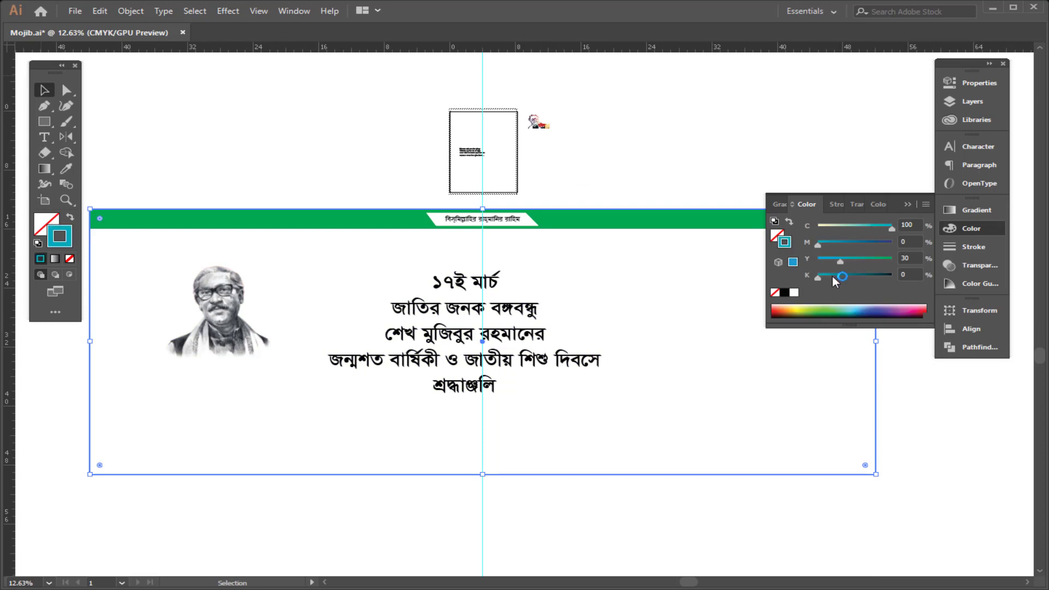
pyautogui.click(784, 293)
pyautogui.click(587, 330)
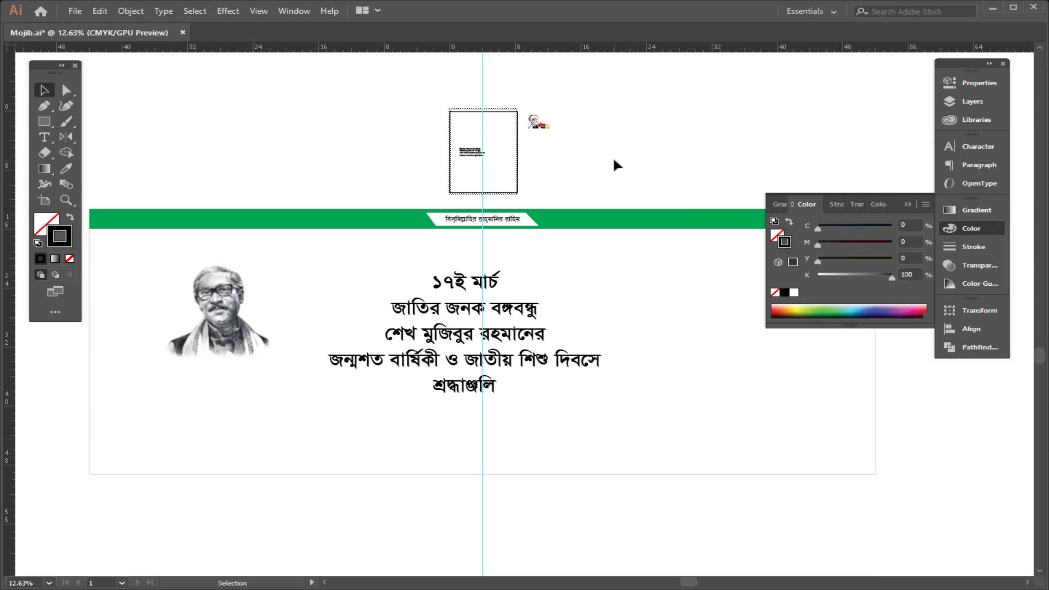
# Step: Open Name.ai and bring its training-centre name text into the banner document
pyautogui.moveTo(639, 152); pyautogui.dragTo(562, 211)
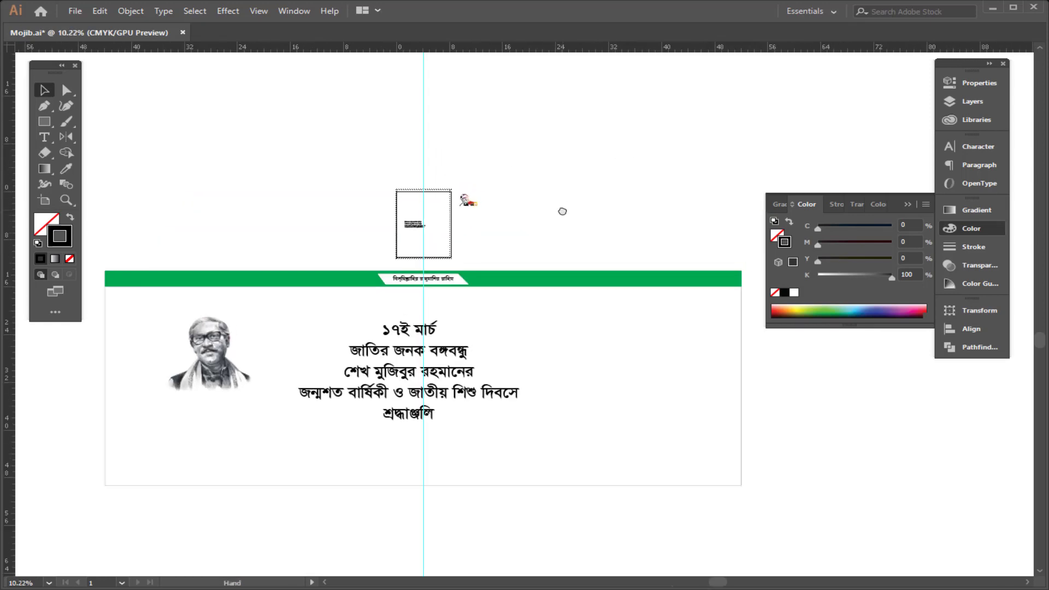
pyautogui.hotkey('ctrl', 'o')
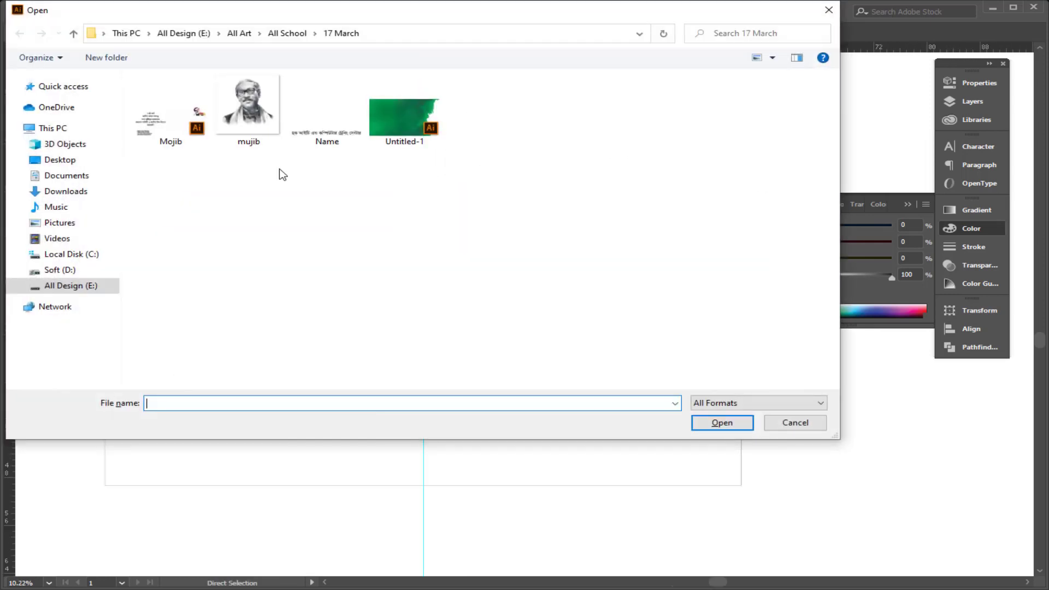
pyautogui.doubleClick(340, 143)
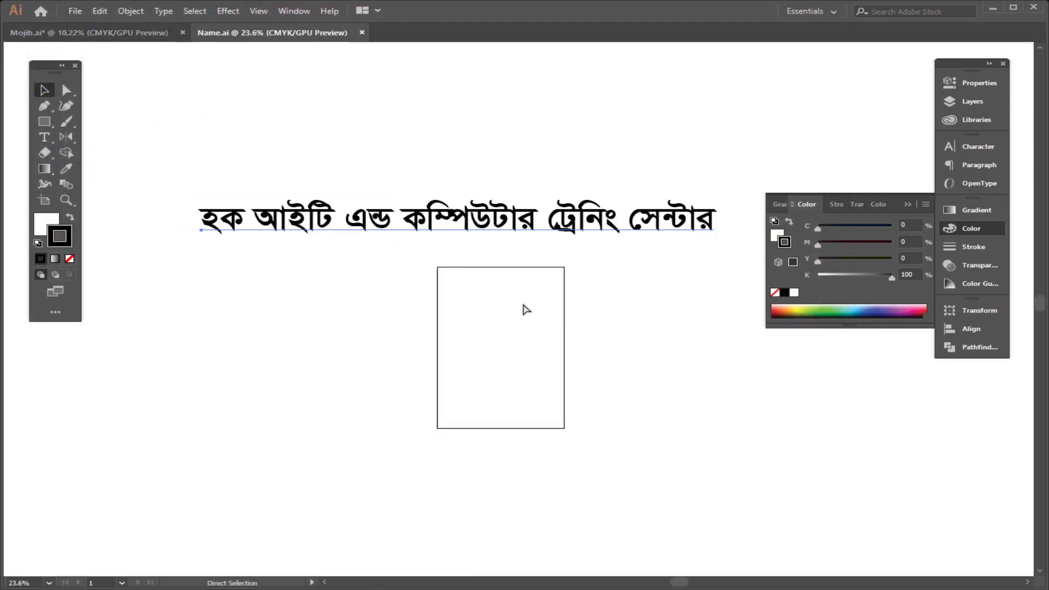
pyautogui.hotkey('ctrl', 'w')
pyautogui.click(593, 319)
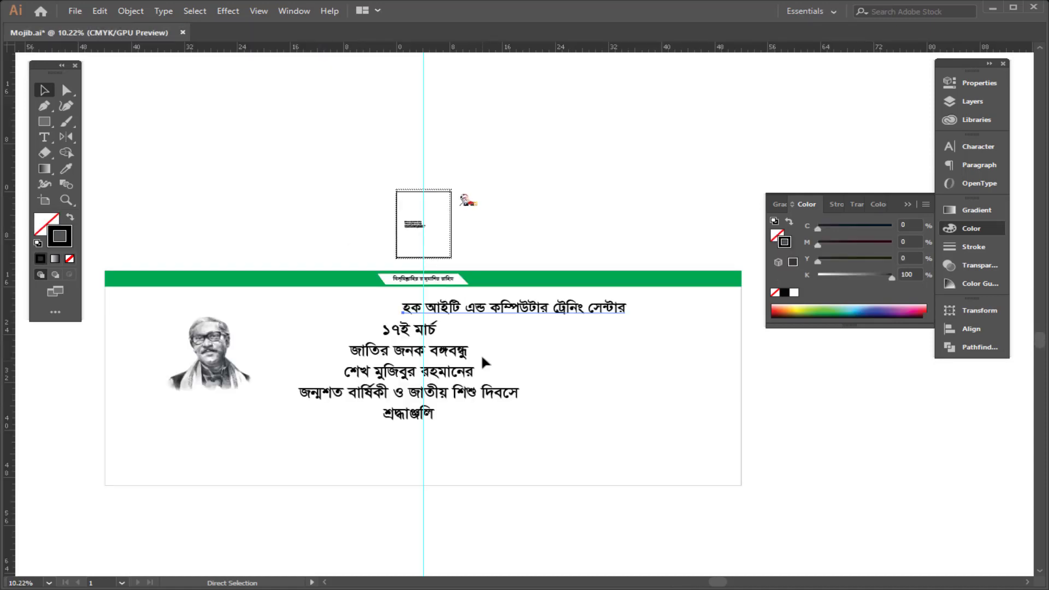
# Step: Move the training-centre text below the banner and prefix it with "সৌজন্যে: "
pyautogui.moveTo(504, 365); pyautogui.dragTo(468, 480)
pyautogui.doubleClick(468, 480)
pyautogui.hotkey('ctrl', 'a')
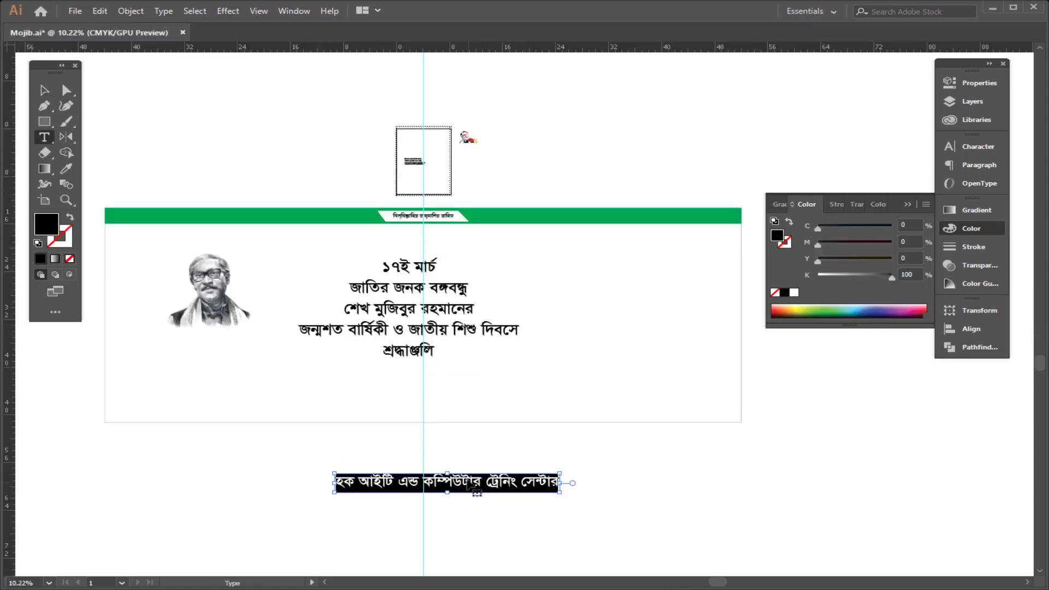
pyautogui.press('Left')
pyautogui.write('সৌ')
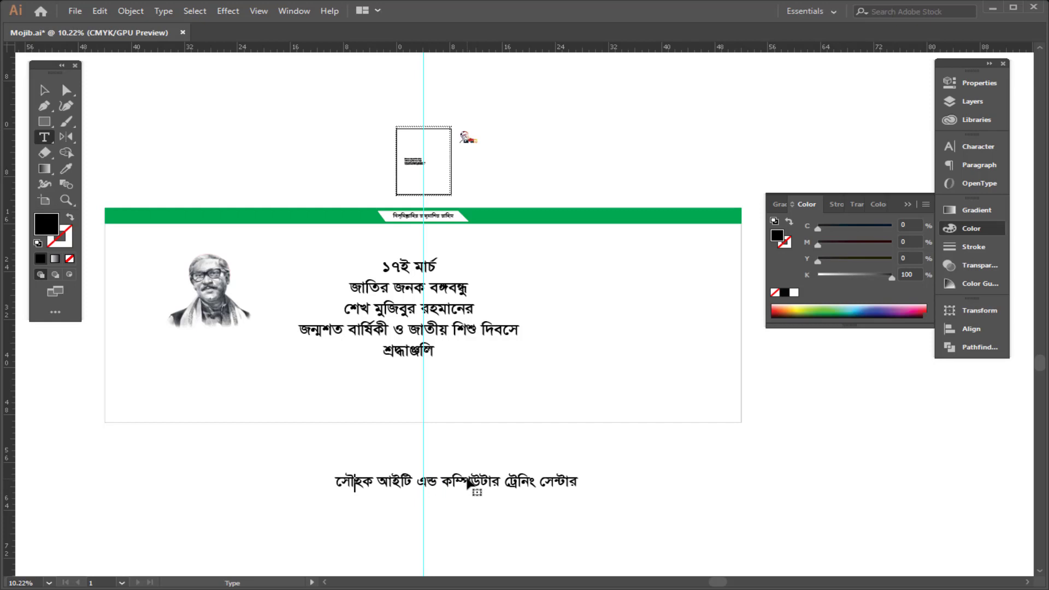
pyautogui.write('জন্যে:')
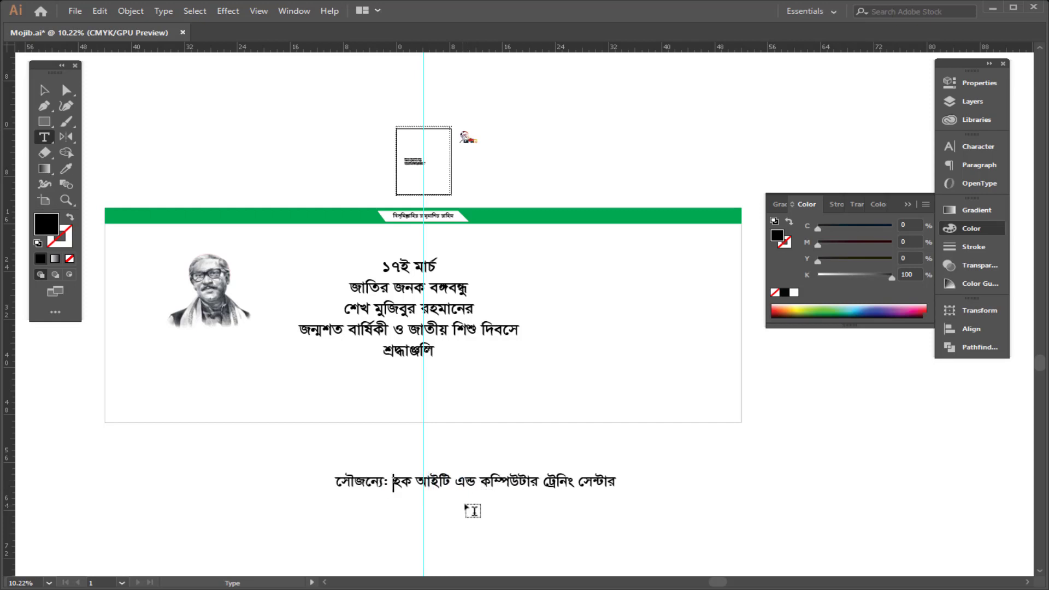
pyautogui.click(352, 486)
pyautogui.write('ে')
pyautogui.doubleClick(346, 481)
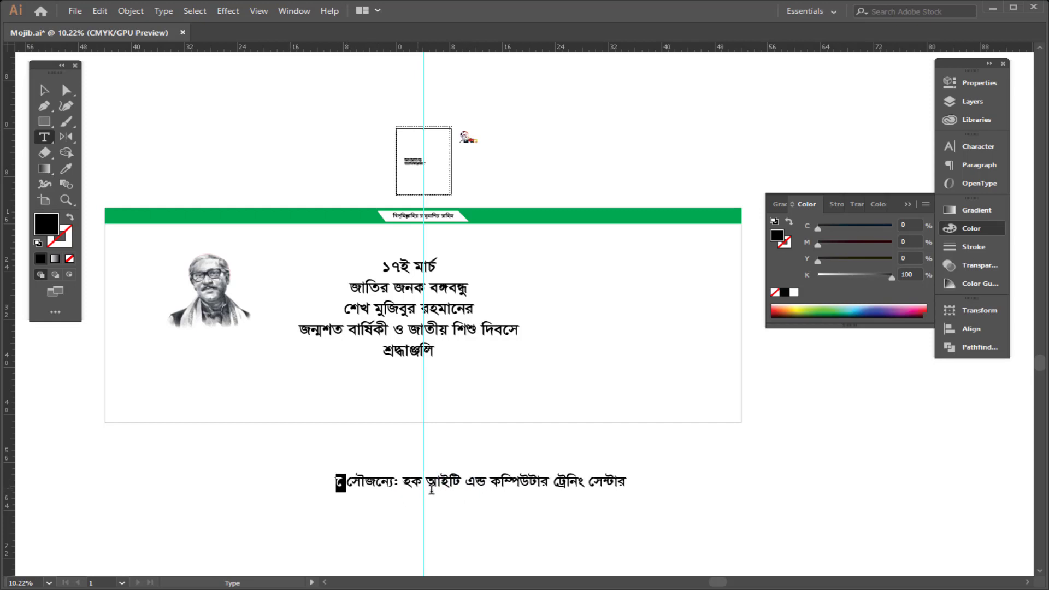
pyautogui.press('BackSpace')
pyautogui.press('Escape')
# Step: Place the credit text along the bottom of the banner and enlarge it
pyautogui.scroll(1, 494, 478)
pyautogui.moveTo(492, 494); pyautogui.dragTo(445, 415)
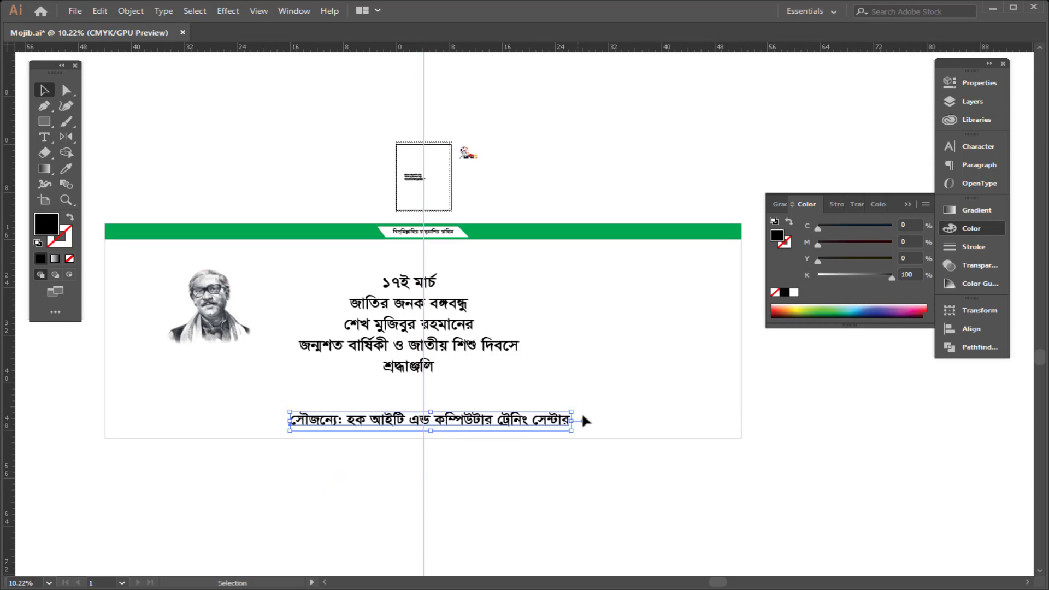
pyautogui.moveTo(571, 411); pyautogui.dragTo(629, 393)
pyautogui.moveTo(569, 420); pyautogui.dragTo(655, 420)
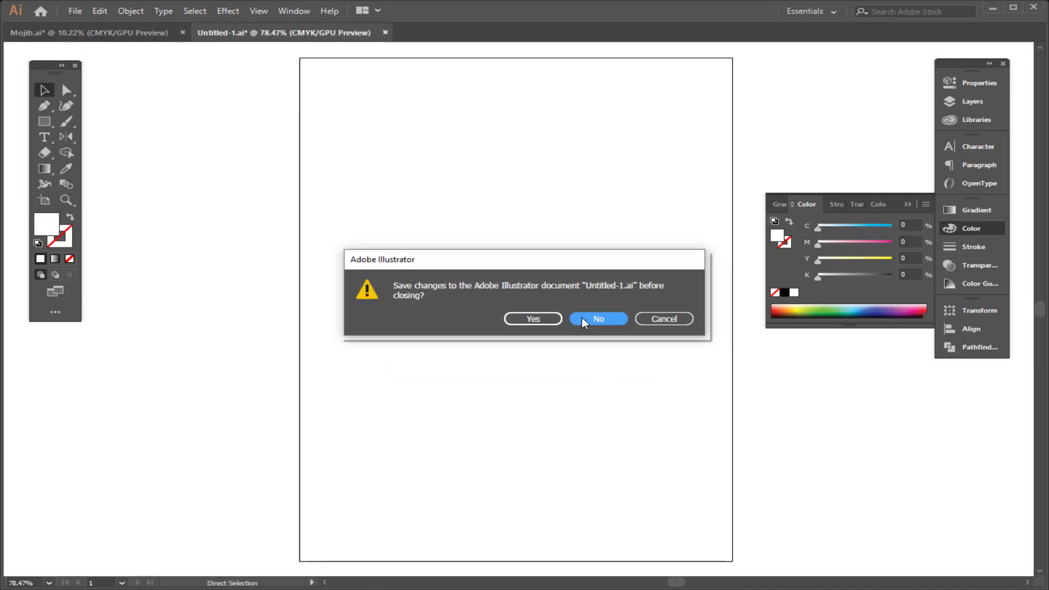
# Step: Copy the green brush texture from Untitled-1, paste it into the banner and move it over the text
pyautogui.click(583, 318)
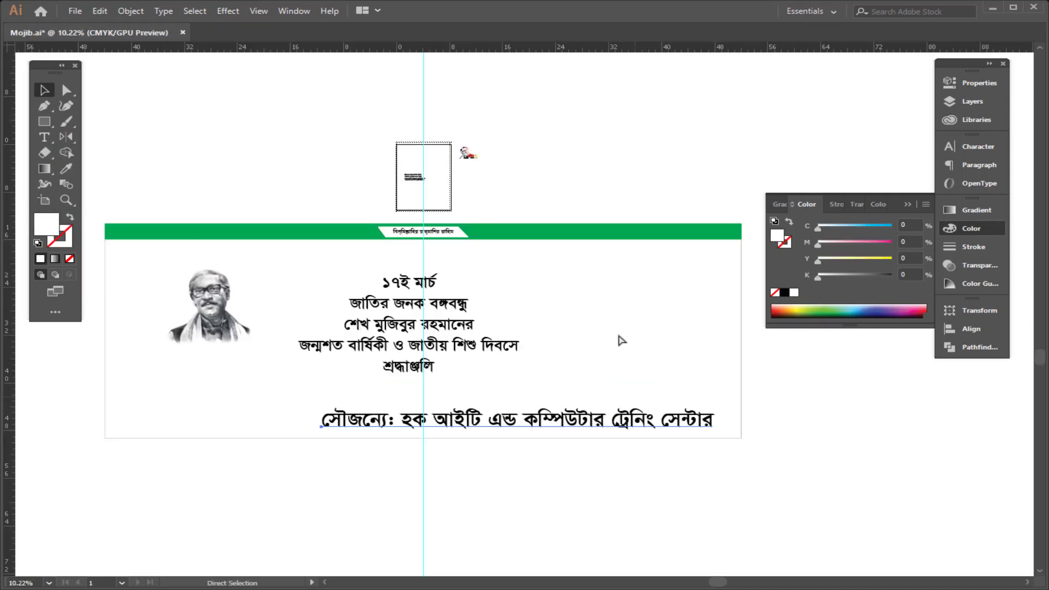
pyautogui.hotkey('ctrl', 'v')
pyautogui.moveTo(536, 318); pyautogui.dragTo(629, 364)
# Step: Mirror the green texture across a vertical axis with the Reflect tool and reposition it beside the text
pyautogui.press('m')
pyautogui.press('i')
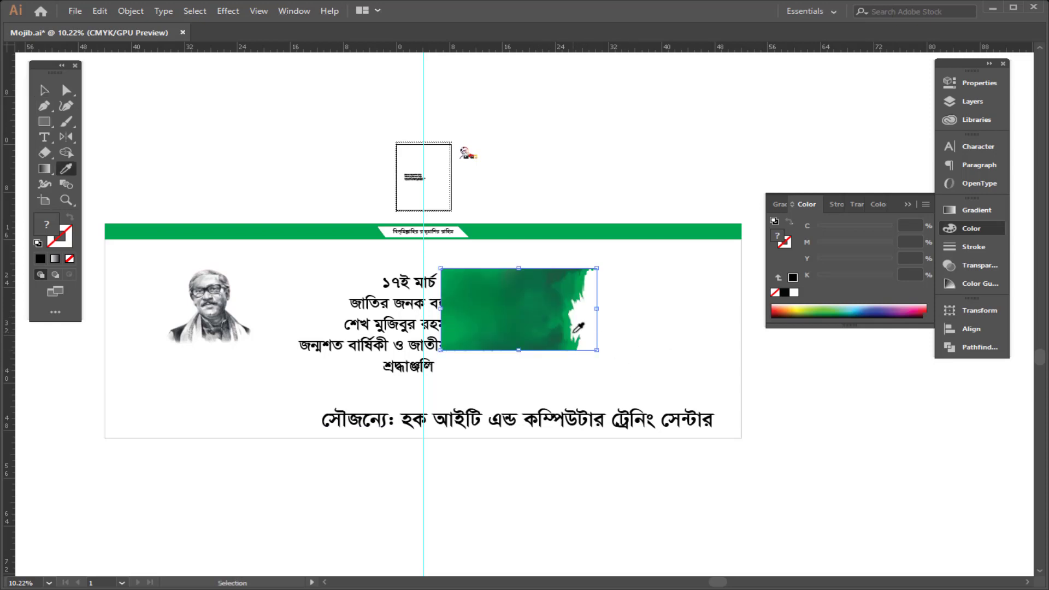
pyautogui.press('o')
pyautogui.press('Return')
pyautogui.press('Return')
pyautogui.press('v')
pyautogui.moveTo(525, 340); pyautogui.dragTo(505, 354)
pyautogui.moveTo(533, 367); pyautogui.dragTo(577, 304)
pyautogui.moveTo(591, 249); pyautogui.dragTo(681, 257)
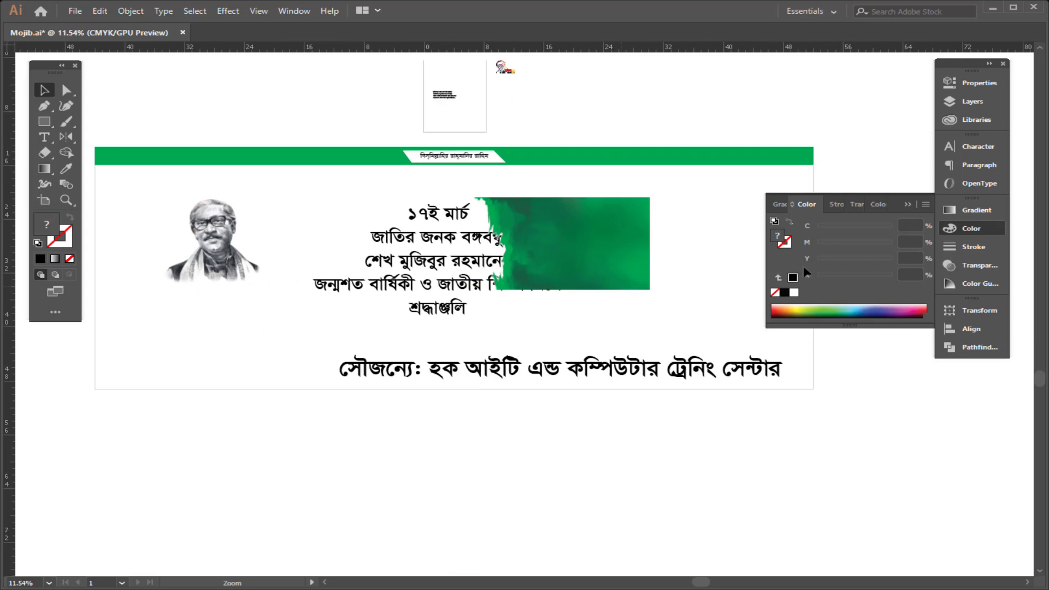
# Step: Move the green texture to the banner's right end and mirror it back with the Reflect tool
pyautogui.click(987, 232)
pyautogui.moveTo(614, 258); pyautogui.dragTo(857, 225)
pyautogui.press('o')
pyautogui.press('Return')
pyautogui.press('Return')
pyautogui.press('v')
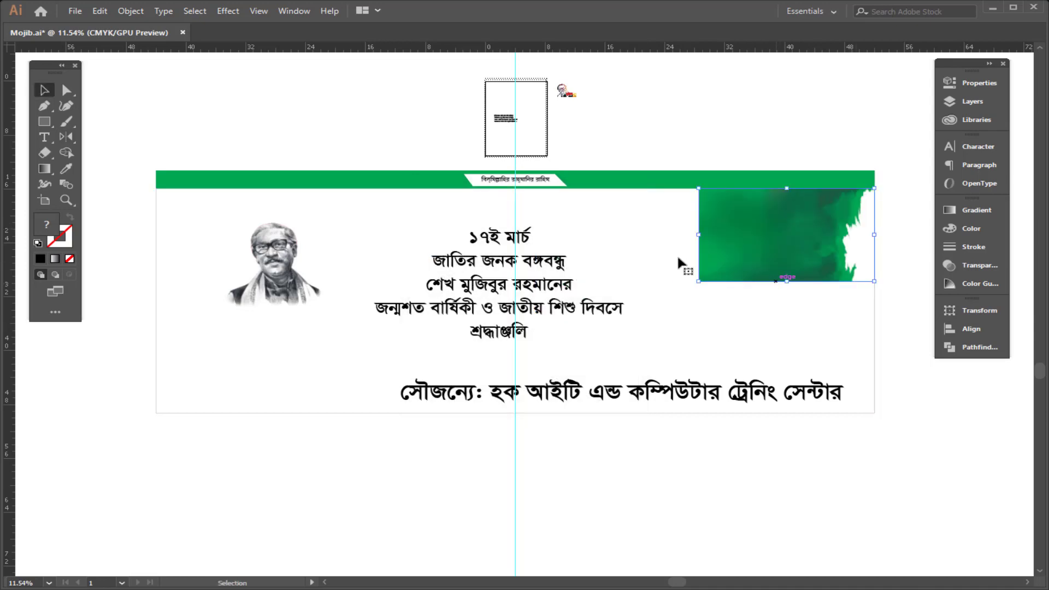
# Step: Move the portrait to the banner's right end and enlarge the green texture to cover the left half
pyautogui.moveTo(278, 287); pyautogui.dragTo(820, 324)
pyautogui.moveTo(823, 247); pyautogui.dragTo(366, 281)
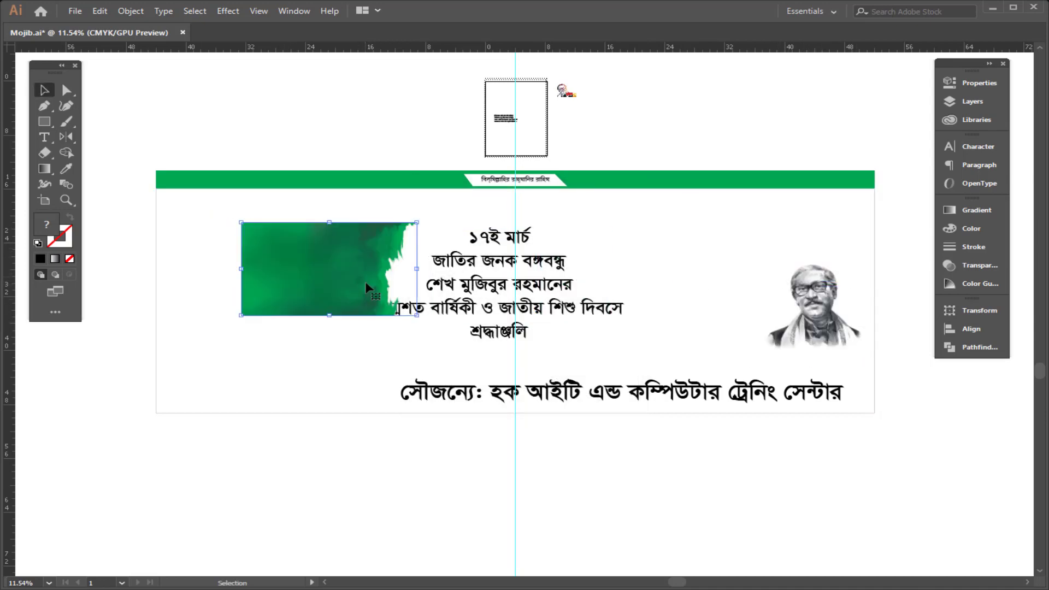
pyautogui.moveTo(275, 259); pyautogui.dragTo(194, 221)
pyautogui.moveTo(334, 280); pyautogui.dragTo(497, 403)
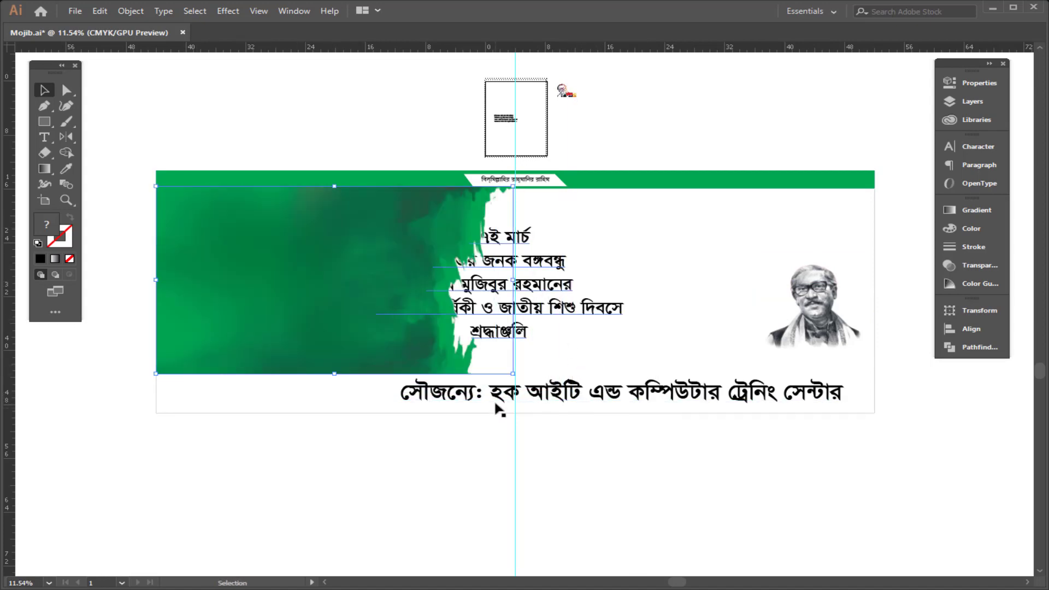
# Step: Send the green texture to the back so it sits behind the centred text
pyautogui.click(512, 375)
pyautogui.moveTo(513, 280); pyautogui.dragTo(535, 296)
pyautogui.click(677, 171)
pyautogui.click(351, 256)
pyautogui.hotkey('ctrl', 'shift', '[')
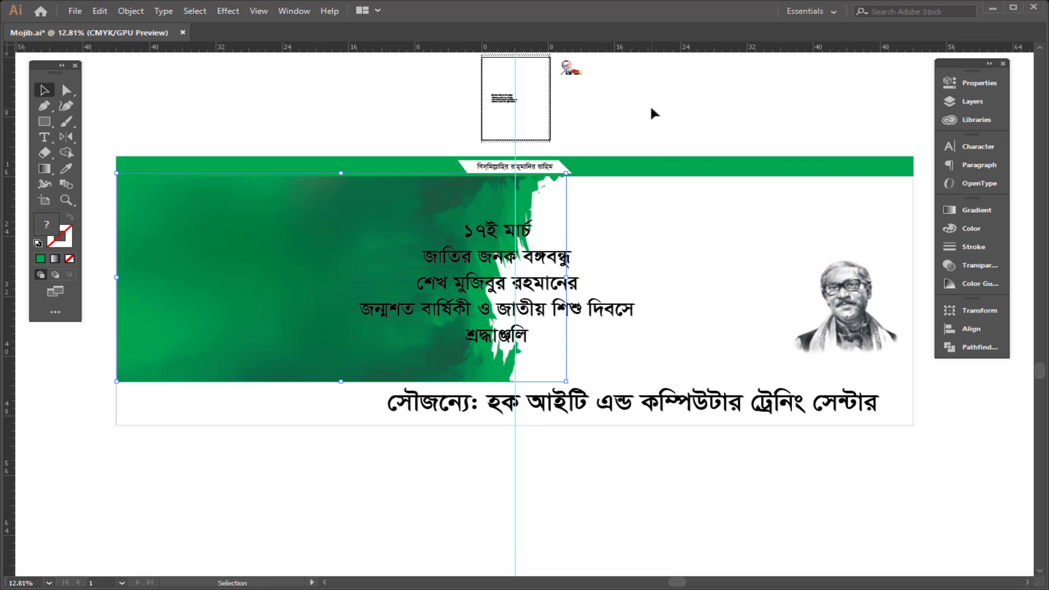
# Step: Fill the thin strip beneath the top green band with white
pyautogui.click(672, 169)
pyautogui.press('z')
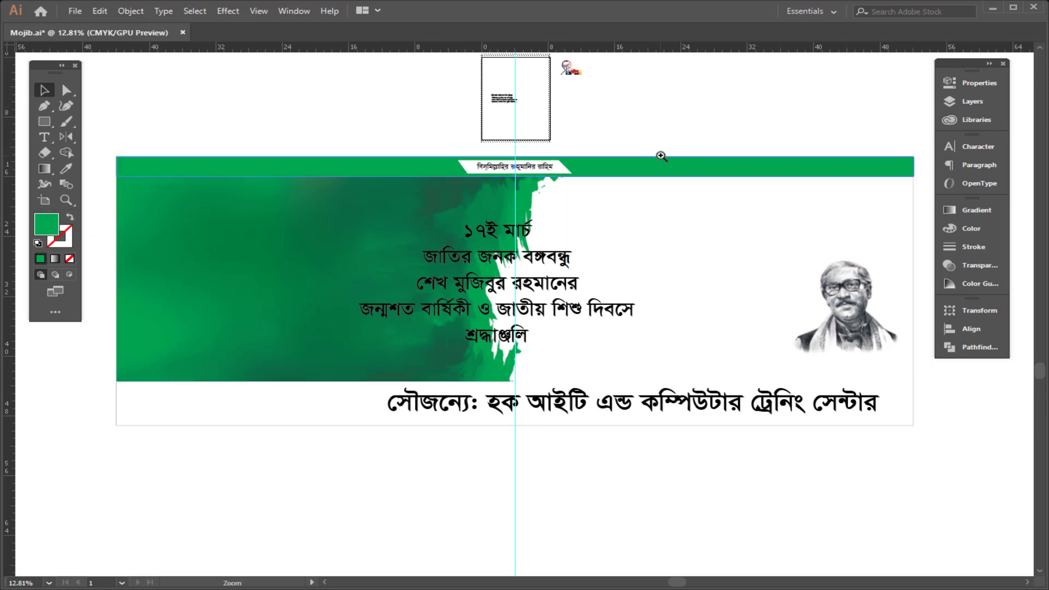
pyautogui.moveTo(629, 145); pyautogui.dragTo(789, 236)
pyautogui.moveTo(597, 191); pyautogui.dragTo(657, 218)
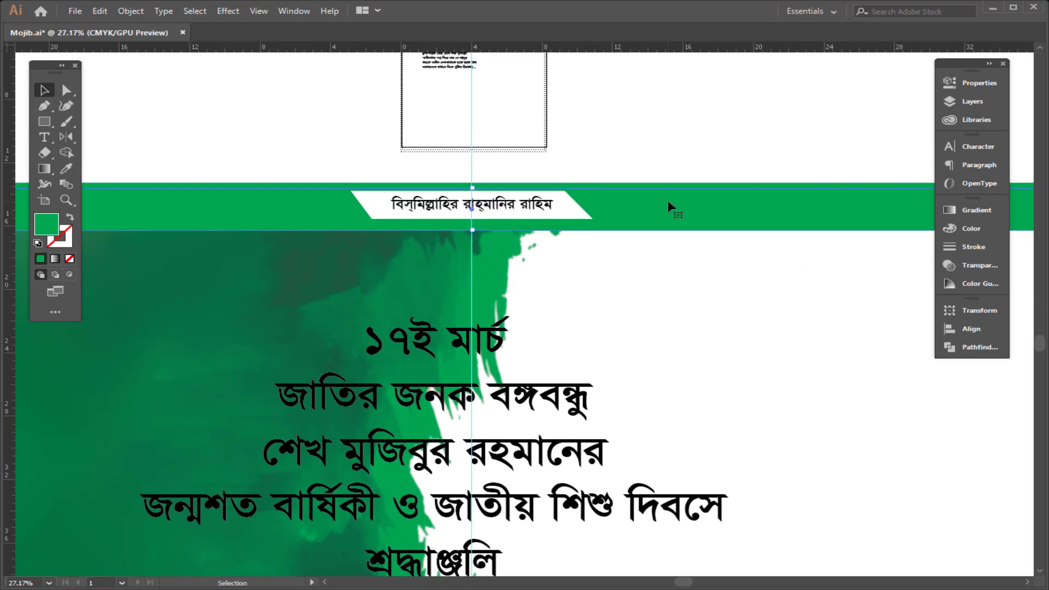
pyautogui.click(989, 230)
pyautogui.click(794, 292)
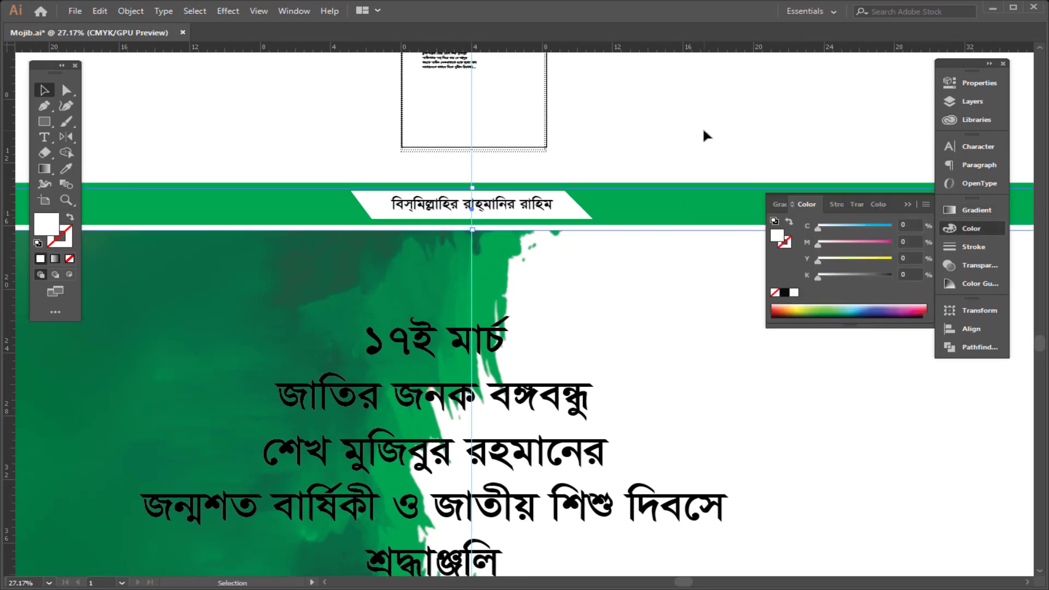
# Step: Move the credit text to the banner's left edge
pyautogui.scroll(-3, 580, 146)
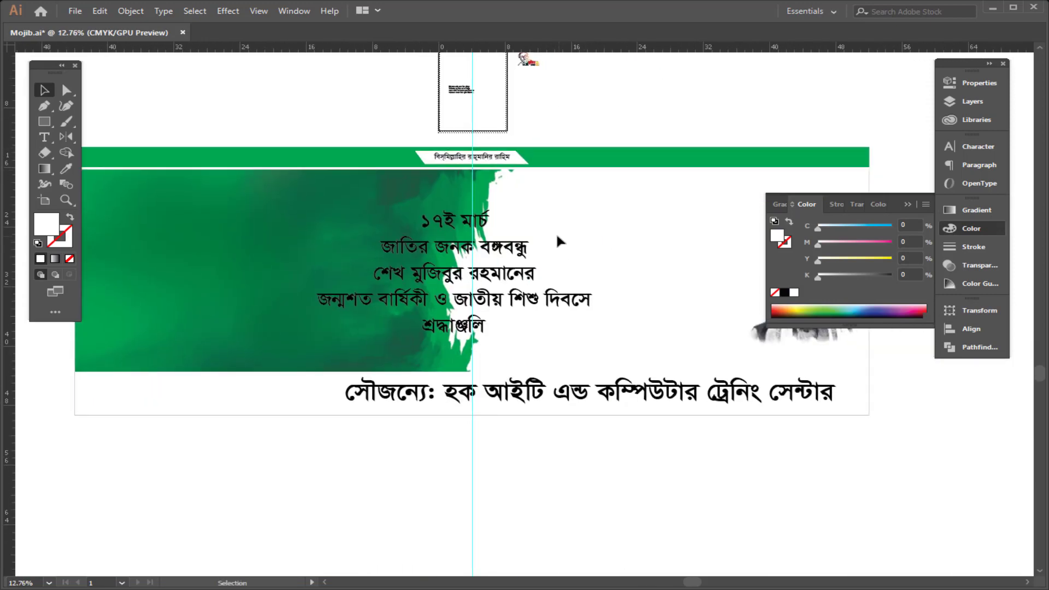
pyautogui.scroll(-2, 556, 232)
pyautogui.click(590, 318)
pyautogui.moveTo(590, 318); pyautogui.dragTo(410, 314)
pyautogui.scroll(2, 437, 287)
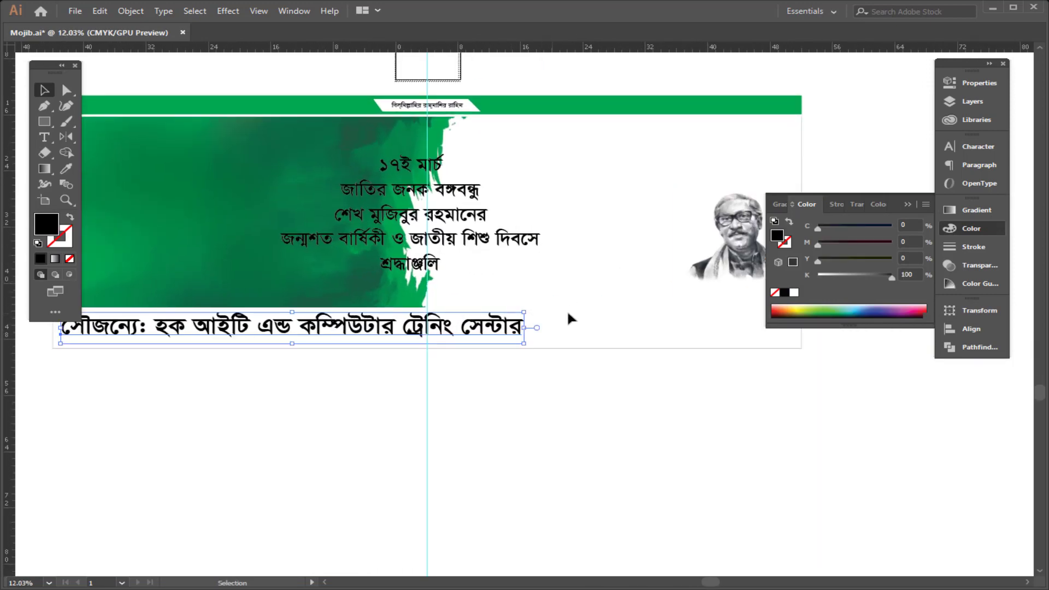
# Step: Draw a pen path curving down from the banner's left edge into a horizontal line above the credit text
pyautogui.scroll(-2, 548, 314)
pyautogui.moveTo(510, 304); pyautogui.dragTo(436, 351)
pyautogui.press('p')
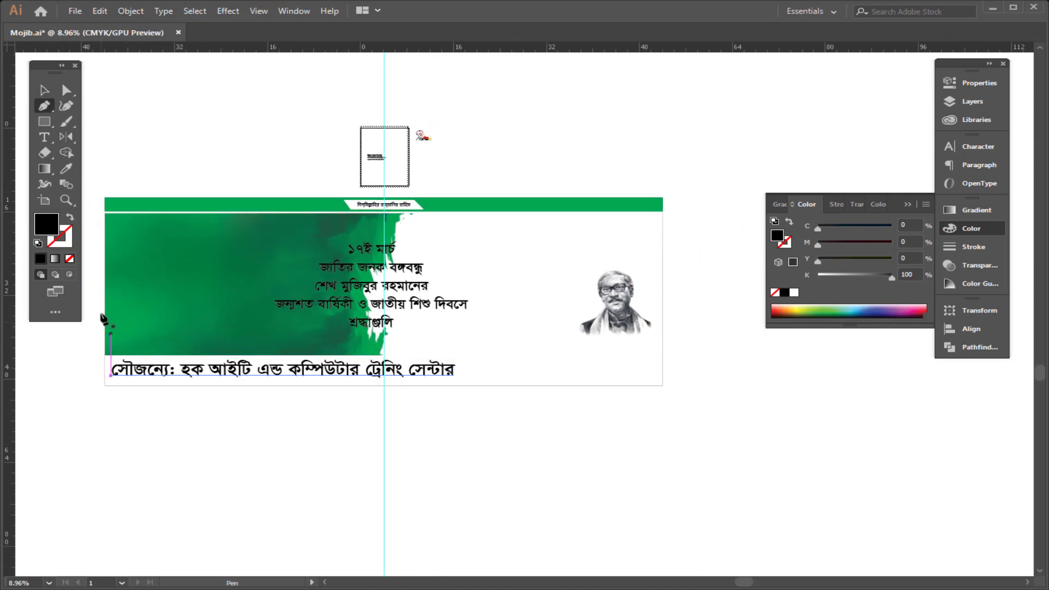
pyautogui.click(96, 296)
pyautogui.moveTo(155, 344); pyautogui.dragTo(204, 345)
pyautogui.click(155, 343)
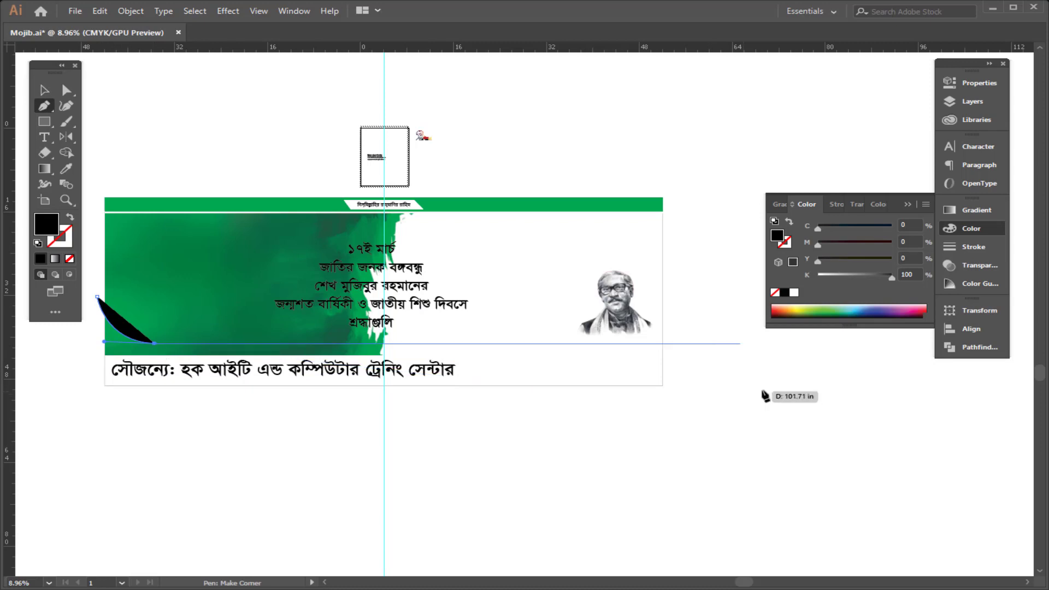
pyautogui.keyDown('shift'); pyautogui.click(763, 388); pyautogui.keyUp('shift')
pyautogui.press('v')
pyautogui.moveTo(590, 388); pyautogui.dragTo(704, 399)
pyautogui.click(70, 218)
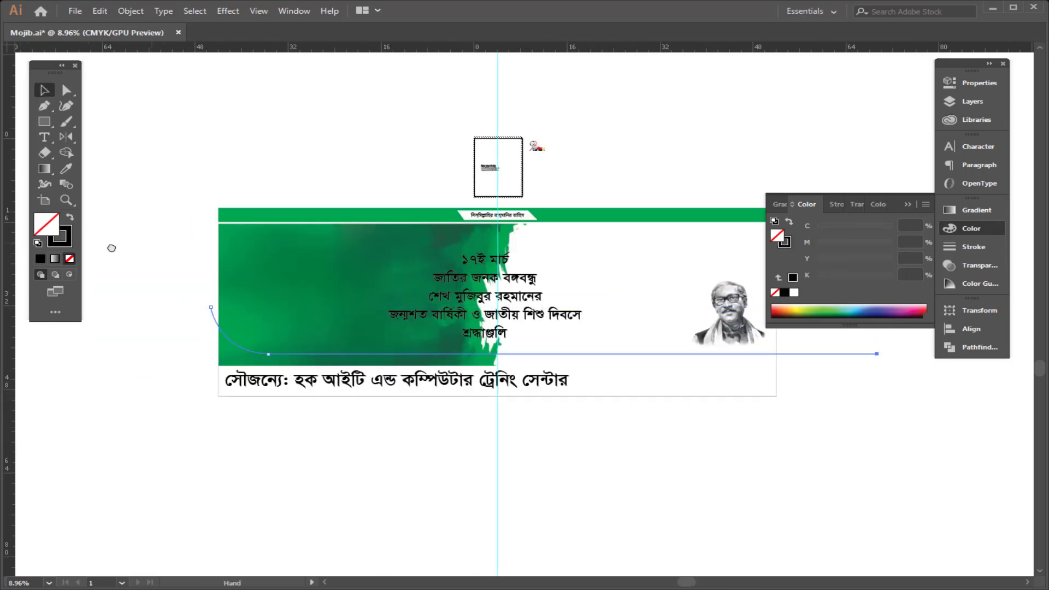
# Step: Select the background rectangle together with the curved path and divide them with Pathfinder
pyautogui.hscroll(2, 185, 412)
pyautogui.click(178, 403)
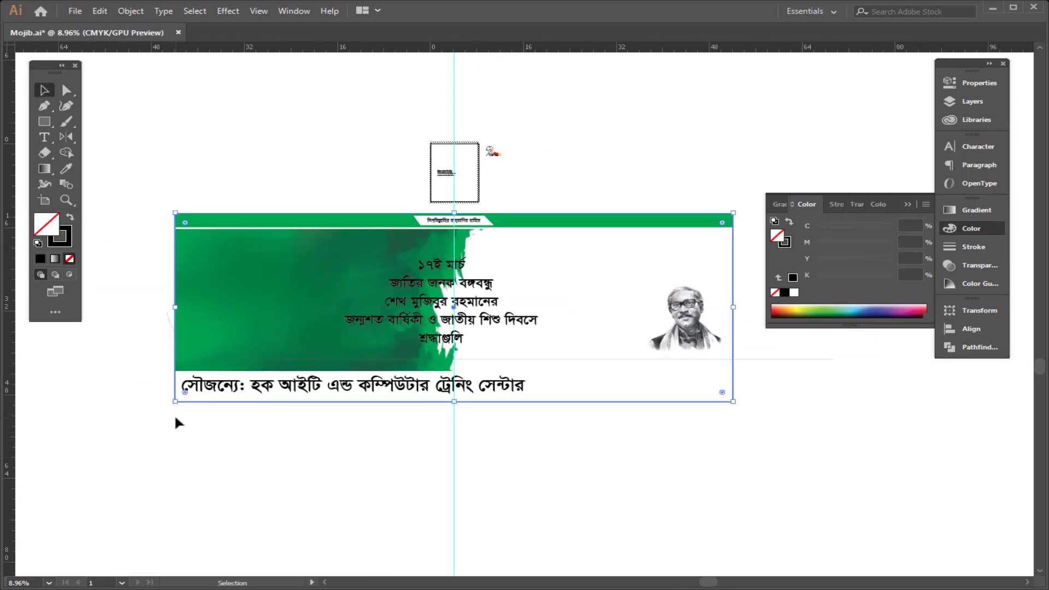
pyautogui.press('a')
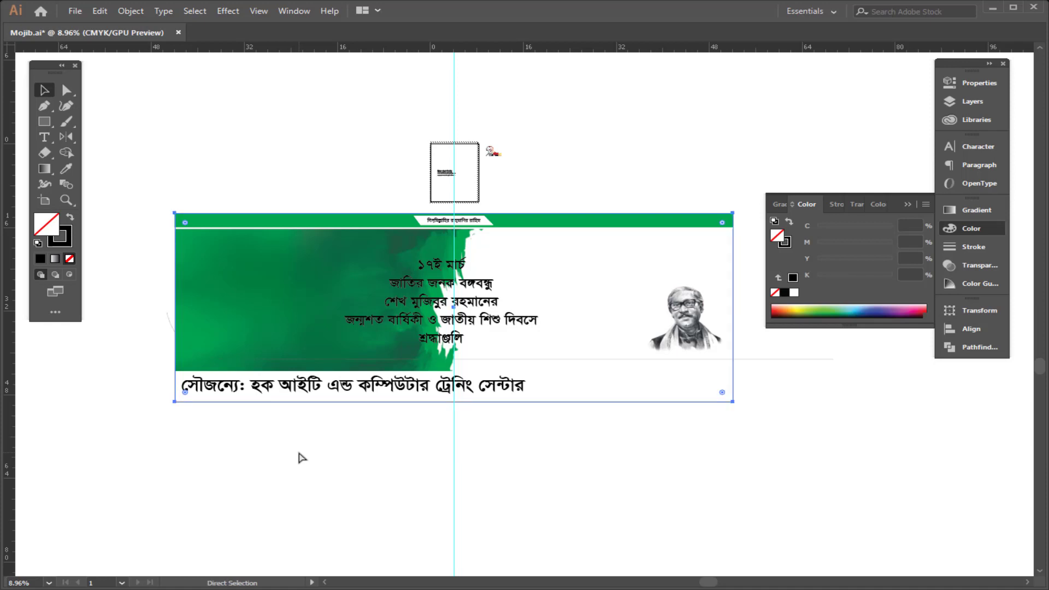
pyautogui.press('v')
pyautogui.click(800, 359)
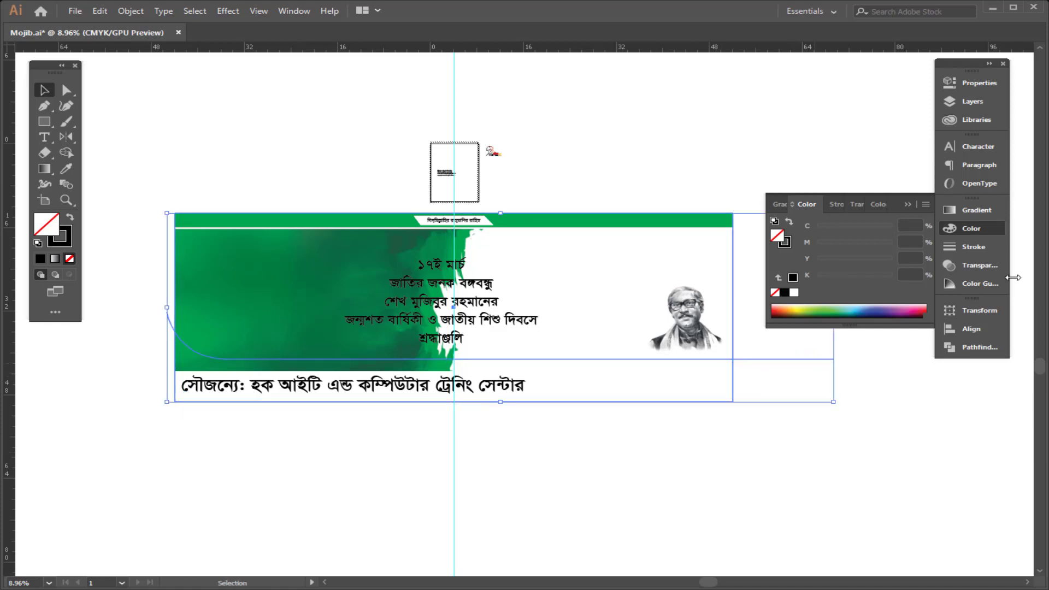
pyautogui.click(978, 347)
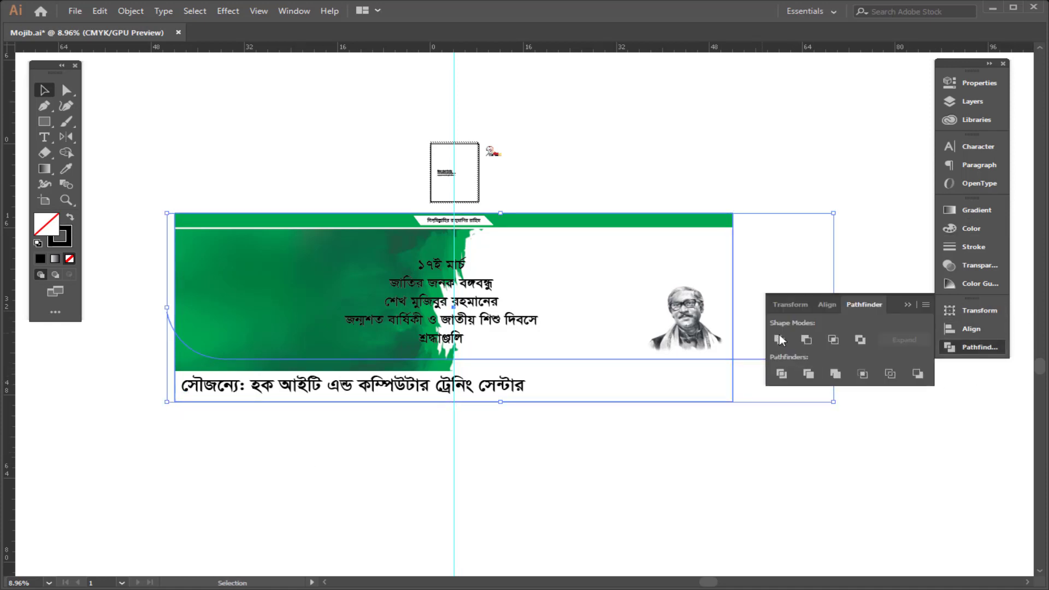
pyautogui.click(782, 375)
# Step: Ungroup the divided pieces and give the lower footer piece a black fill
pyautogui.rightClick(785, 235)
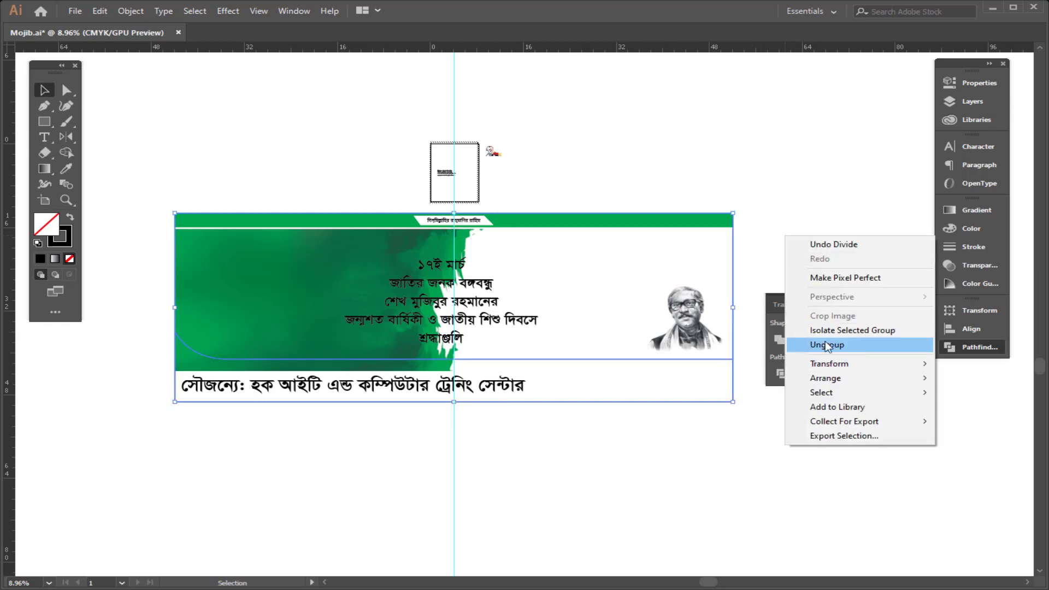
pyautogui.click(852, 347)
pyautogui.click(70, 218)
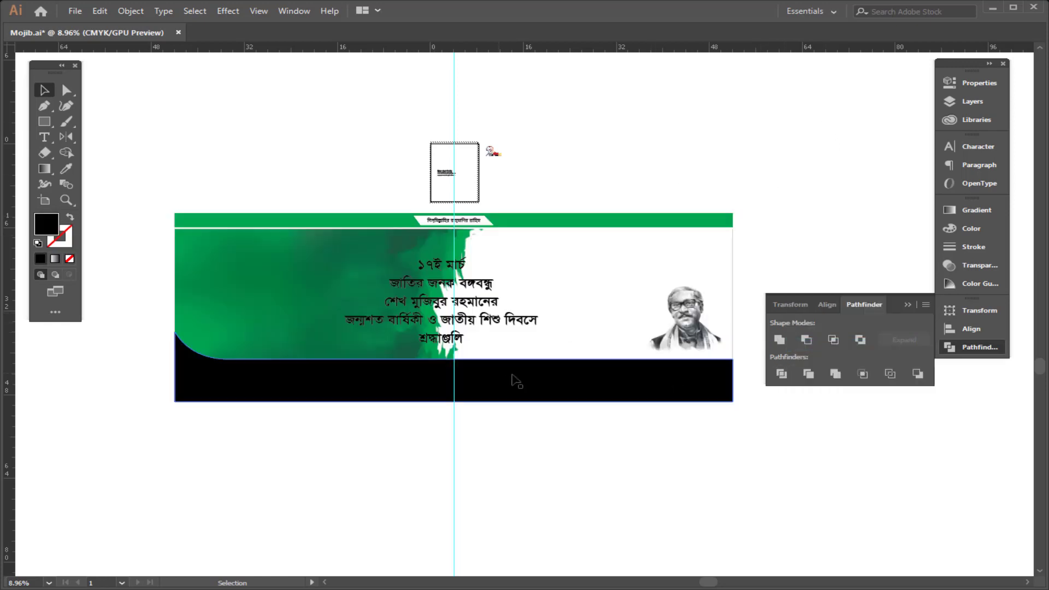
# Step: Fill the lower footer piece with red using C 0, M 100, Y 100, K 0
pyautogui.press('a')
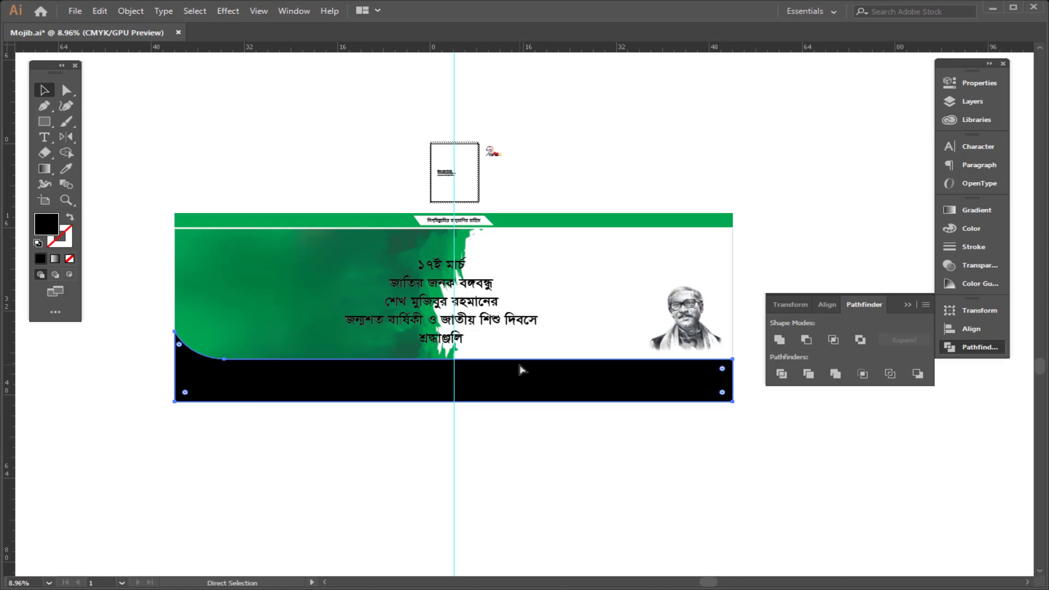
pyautogui.click(962, 231)
pyautogui.press('v')
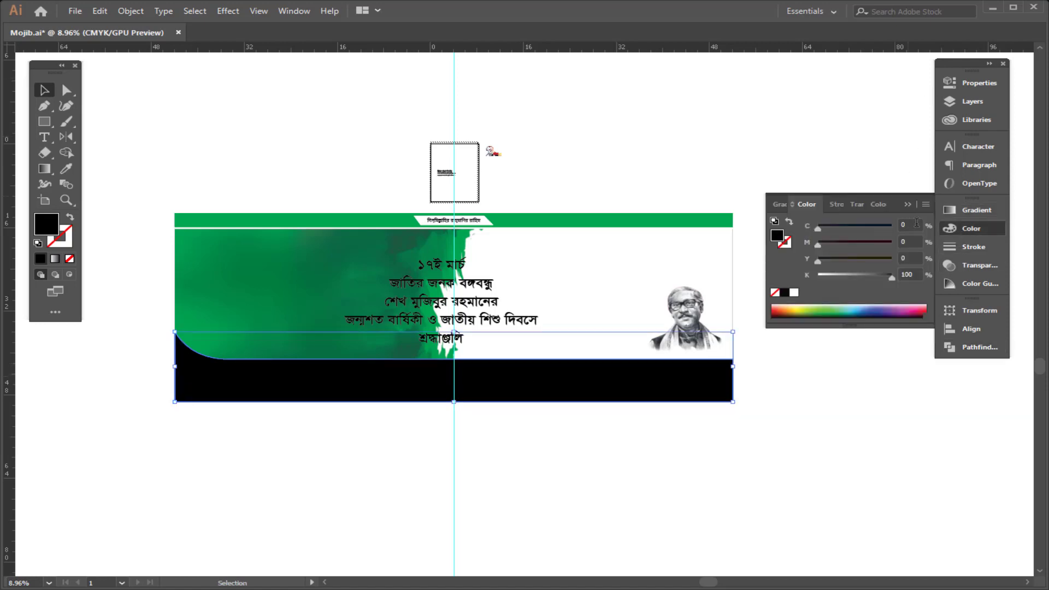
pyautogui.press('Tab')
pyautogui.write('100')
pyautogui.press('Tab')
pyautogui.write('100')
pyautogui.press('Tab')
pyautogui.write('0')
pyautogui.press('Return')
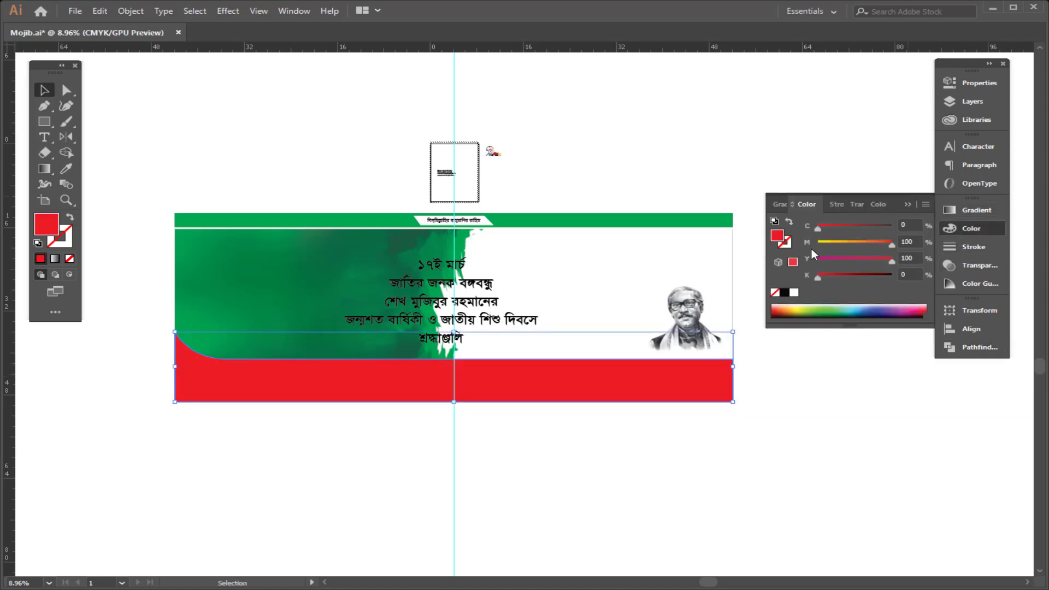
# Step: Create an orange-yellow edge strip above the red footer by nudging a footer piece up and setting its magenta to 30
pyautogui.click(459, 394)
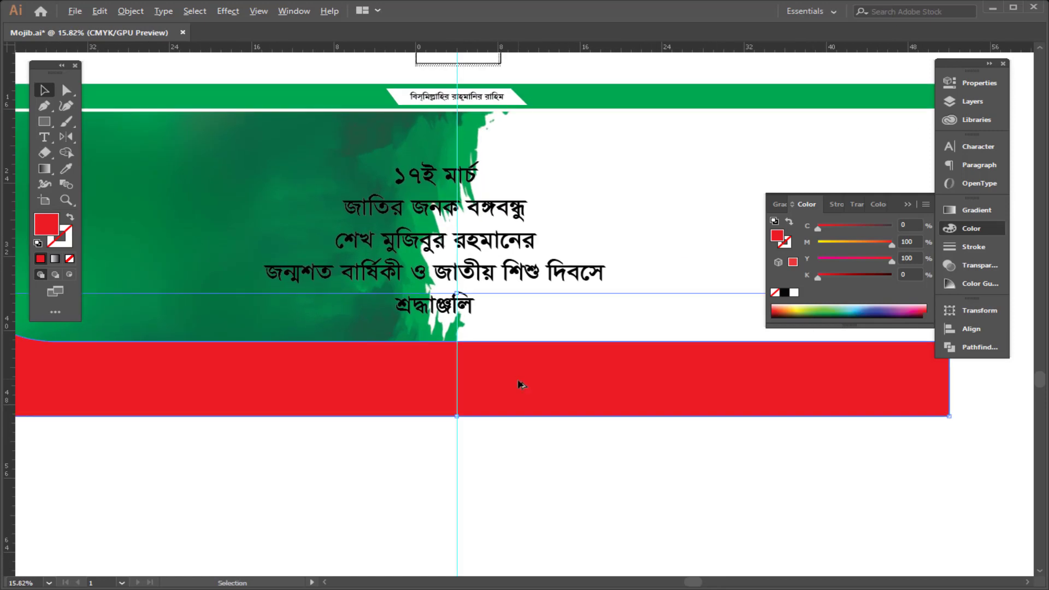
pyautogui.moveTo(523, 394); pyautogui.dragTo(522, 389)
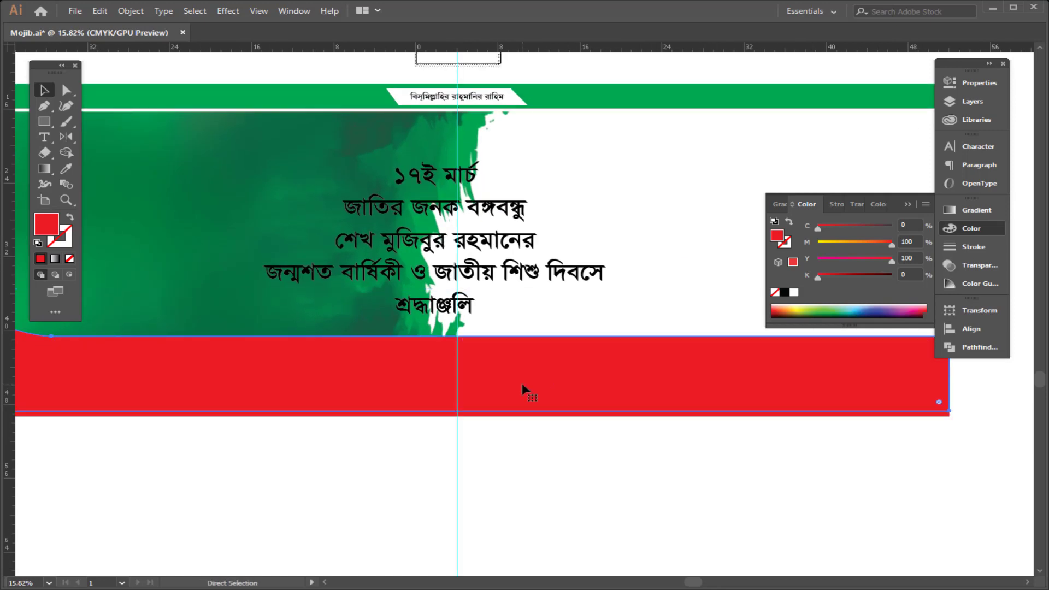
pyautogui.doubleClick(913, 243)
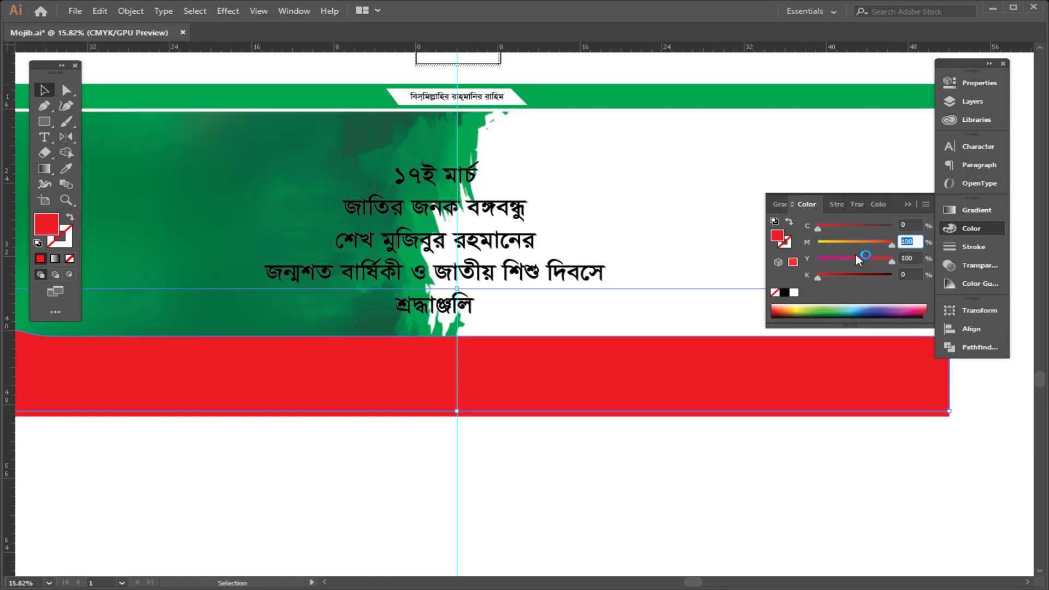
pyautogui.write('30')
pyautogui.press('Return')
pyautogui.keyDown('alt'); pyautogui.click(674, 462); pyautogui.keyUp('alt')
pyautogui.keyDown('alt'); pyautogui.click(609, 460); pyautogui.keyUp('alt')
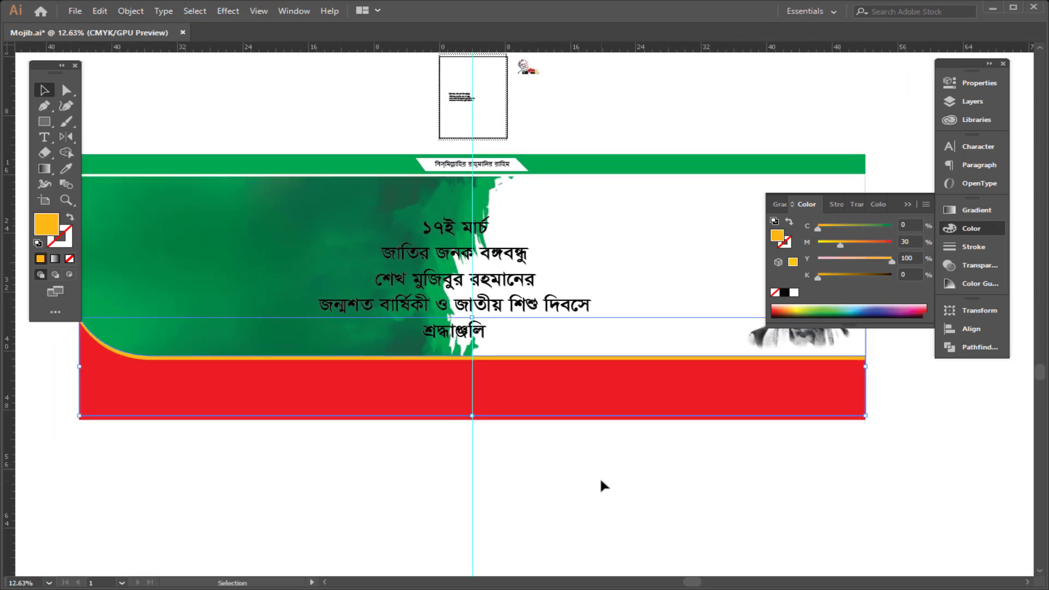
# Step: Select the sponsor credit text in outline view and scale it up to span most of the footer
pyautogui.hotkey('ctrl', 'y')
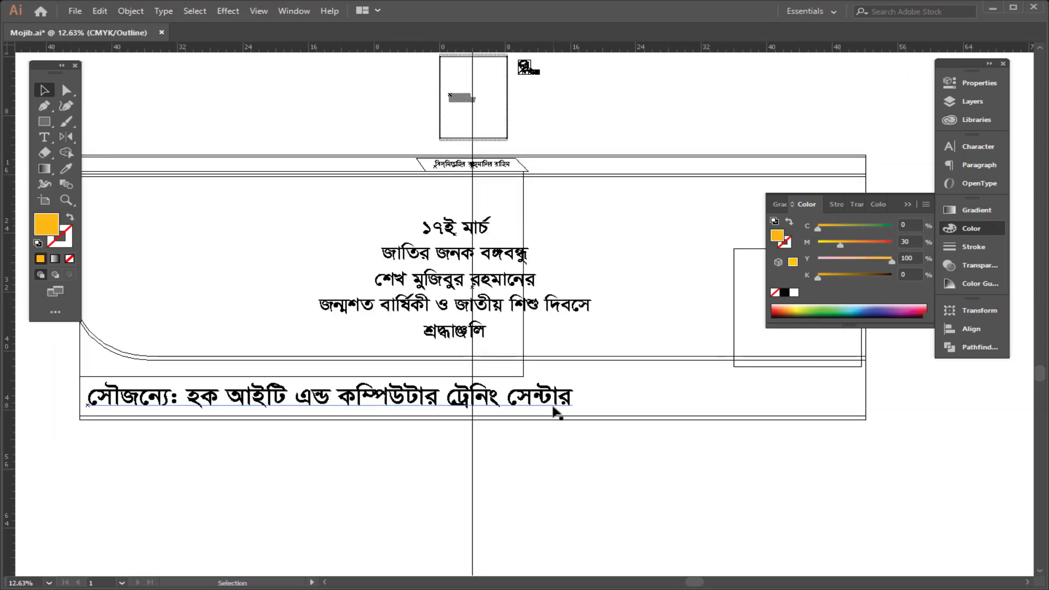
pyautogui.click(549, 408)
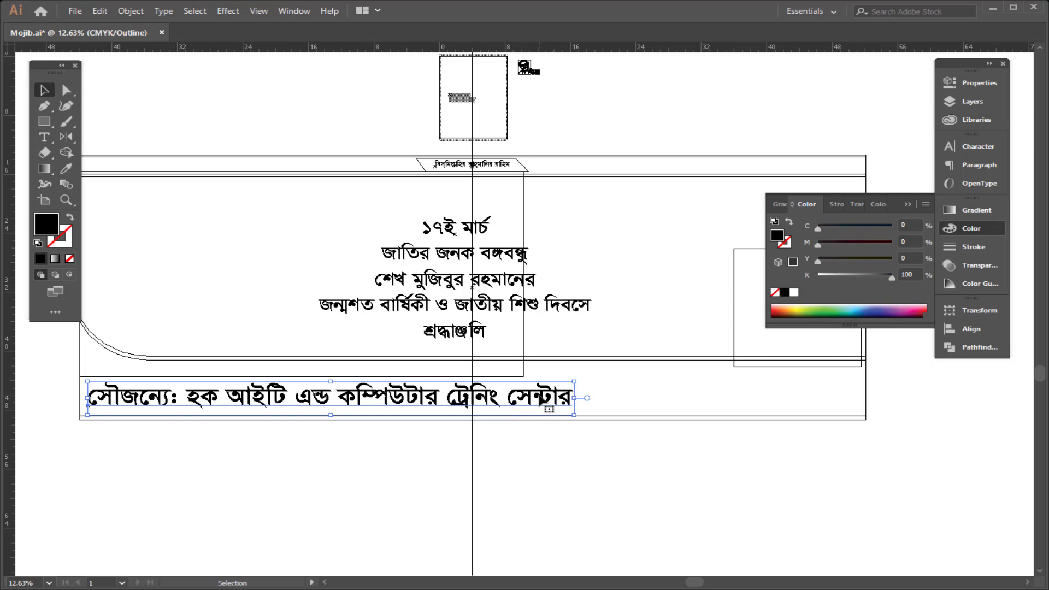
pyautogui.press('a')
pyautogui.hotkey('ctrl', 'y')
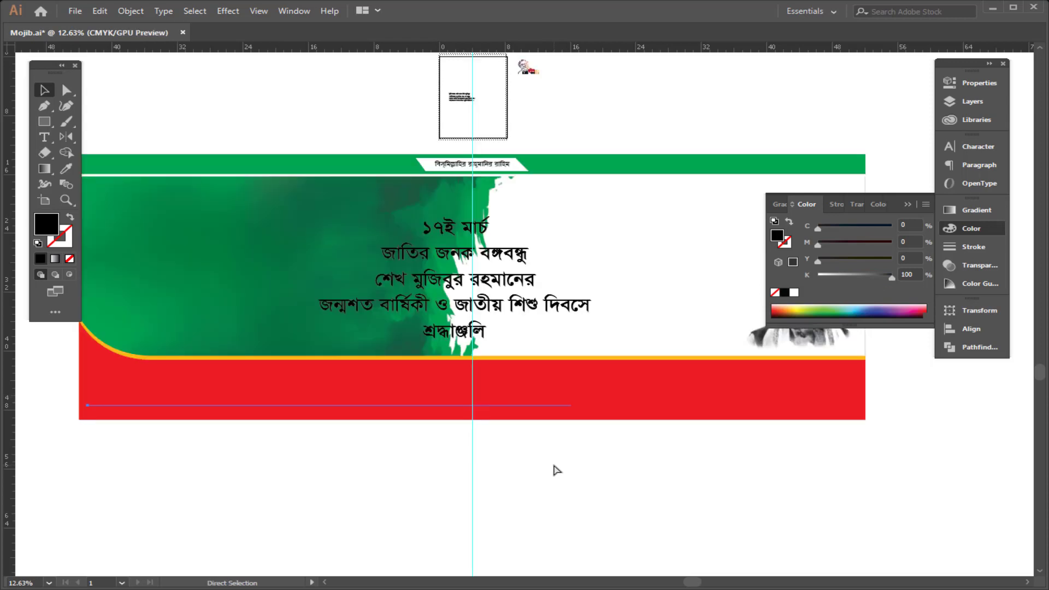
pyautogui.press('v')
pyautogui.hotkey('ctrl', 'y')
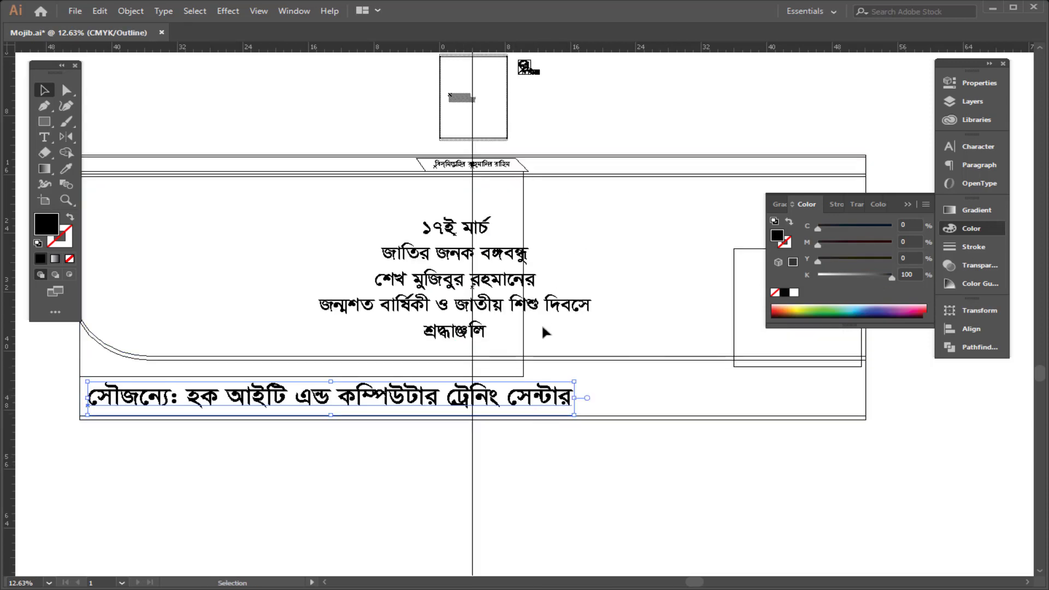
pyautogui.press('a')
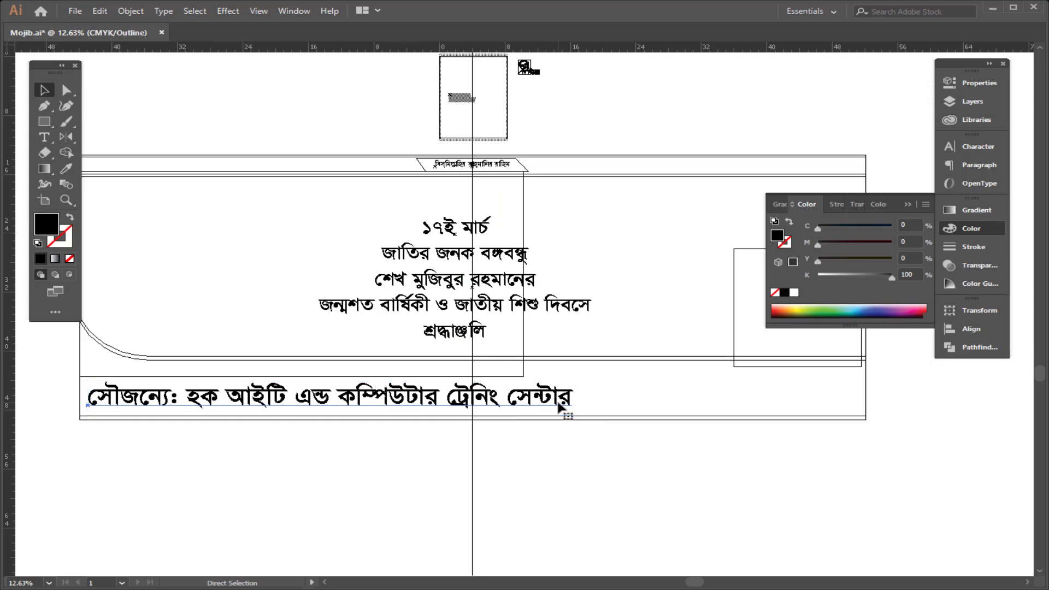
pyautogui.hotkey('ctrl', 'y')
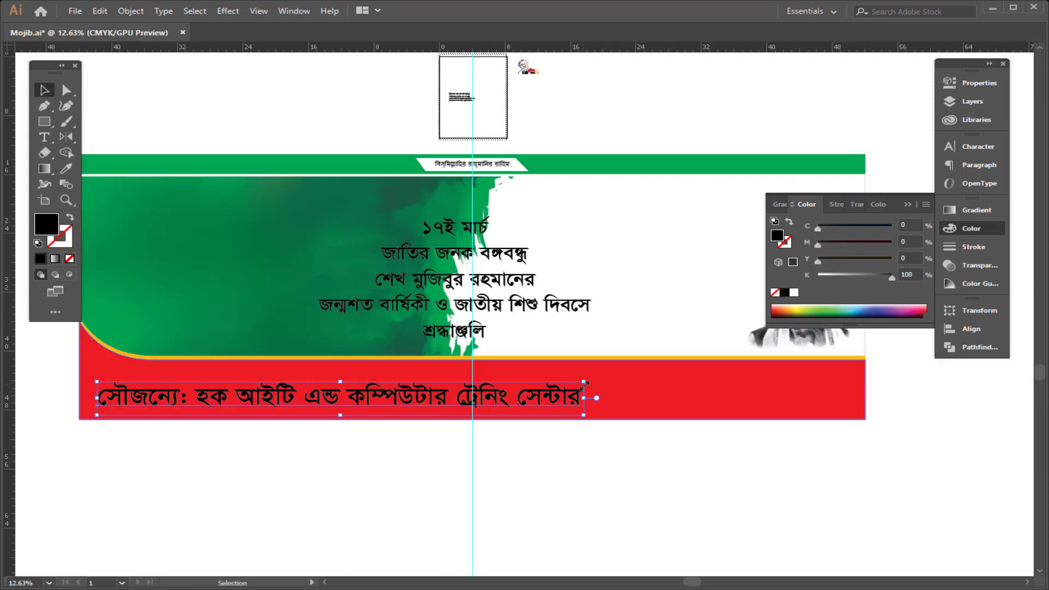
pyautogui.moveTo(573, 381); pyautogui.dragTo(847, 360)
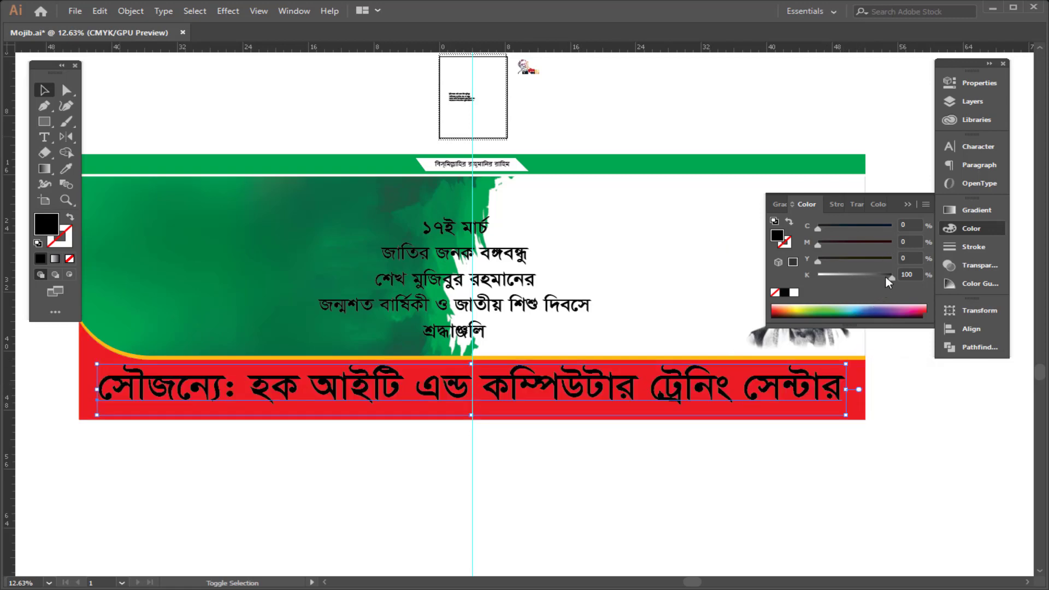
# Step: Make the credit text white and set its font to Shobuj Nolua ANSI V1
pyautogui.moveTo(887, 278); pyautogui.dragTo(814, 279)
pyautogui.hotkey('ctrl', 't')
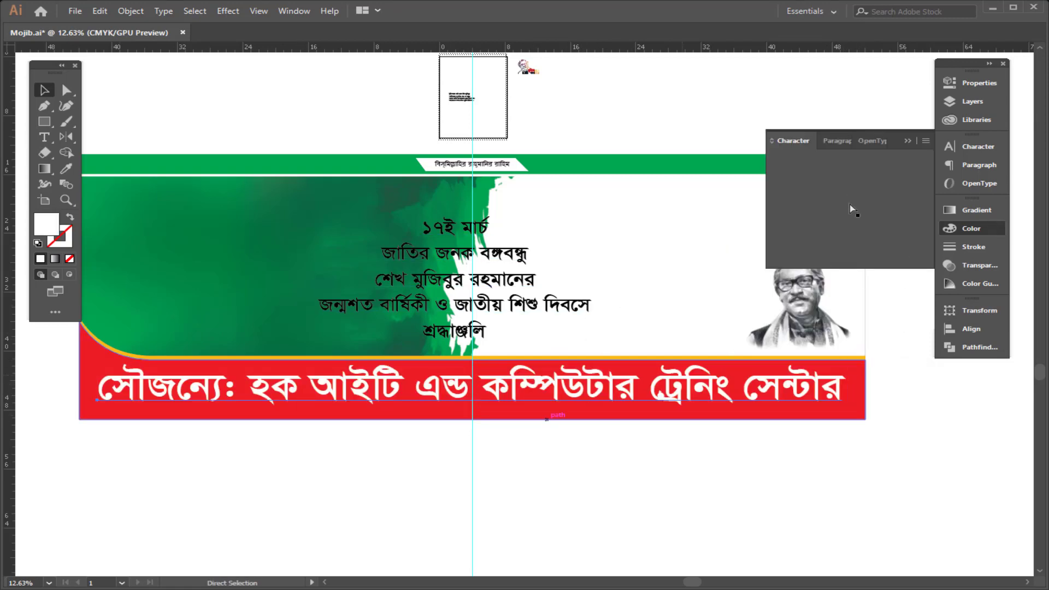
pyautogui.click(857, 160)
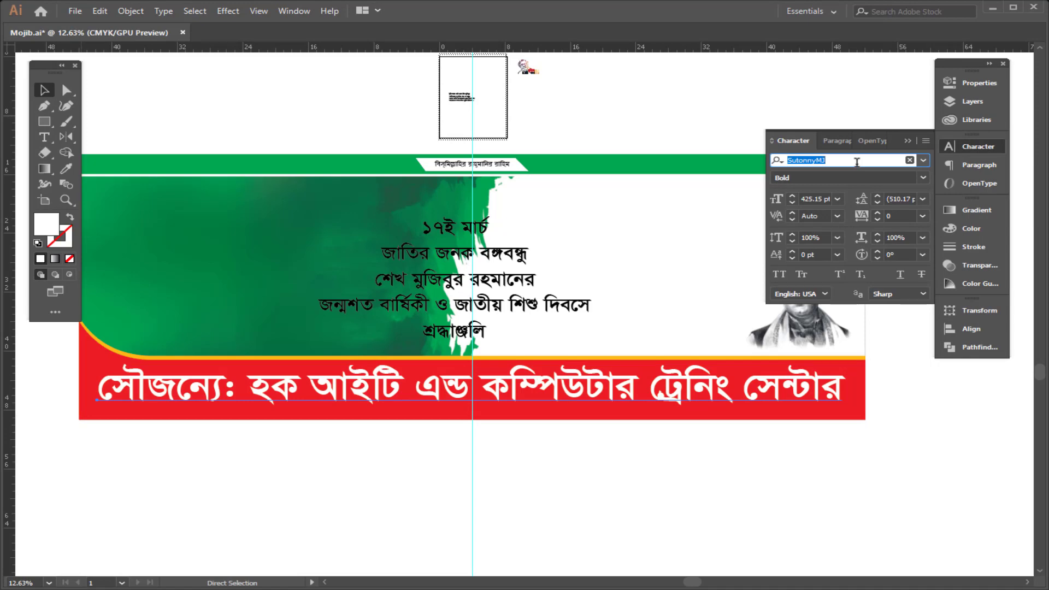
pyautogui.write('sho')
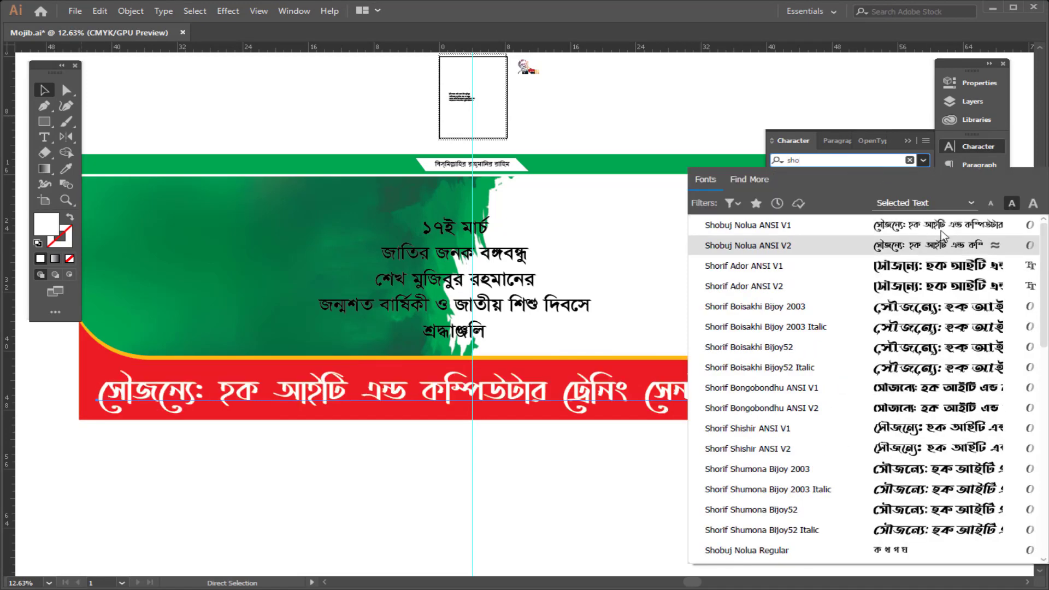
pyautogui.click(941, 231)
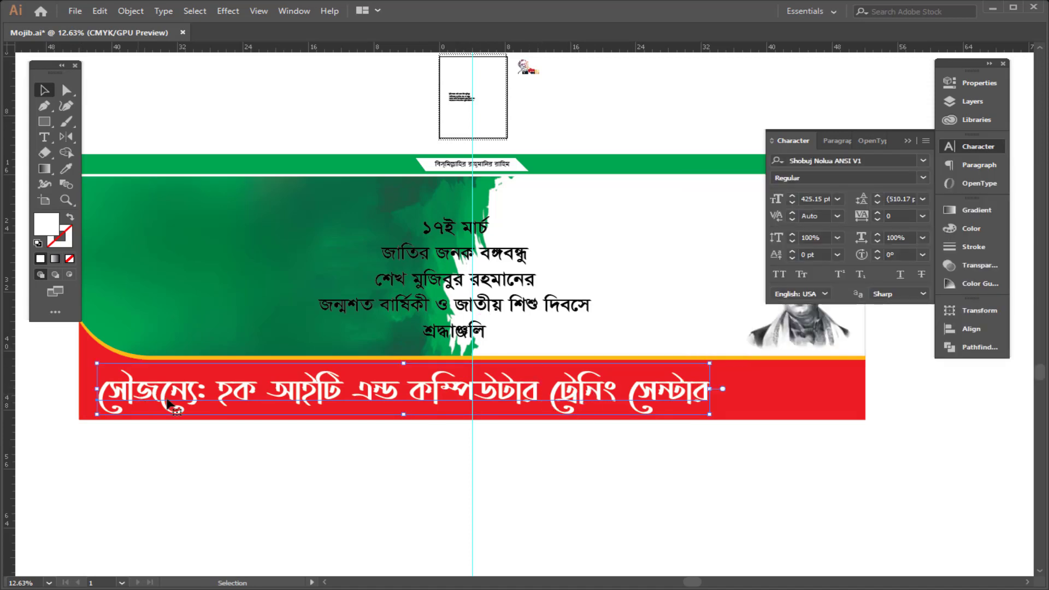
# Step: Change the credit text's font to Li Shobuj Borno ANSI V1 and narrow the text to fit within the footer
pyautogui.doubleClick(195, 409)
pyautogui.moveTo(212, 384); pyautogui.dragTo(14, 387)
pyautogui.click(387, 386)
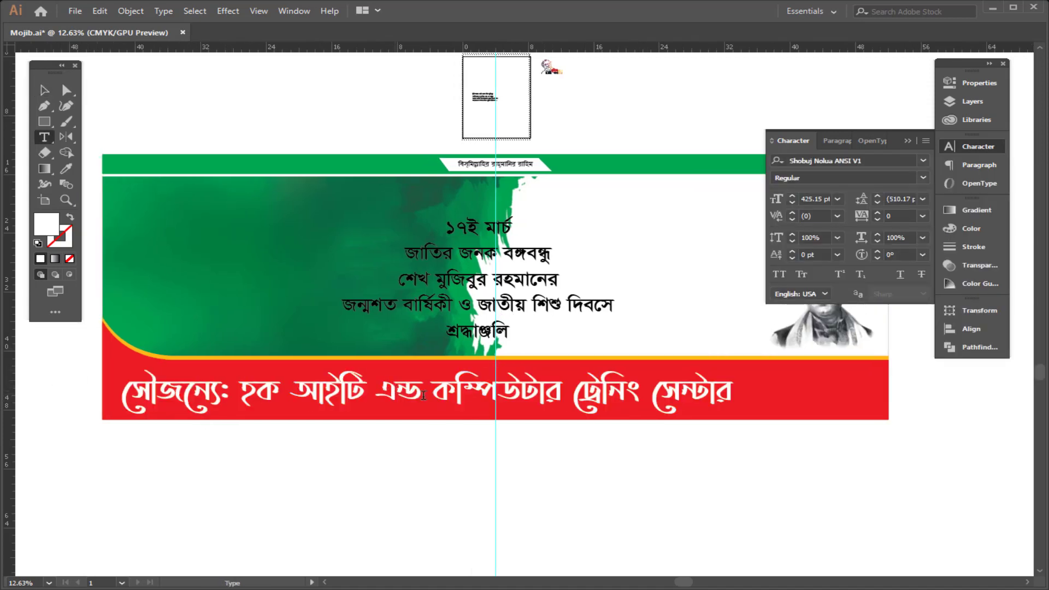
pyautogui.press('Escape')
pyautogui.click(886, 161)
pyautogui.write('kong')
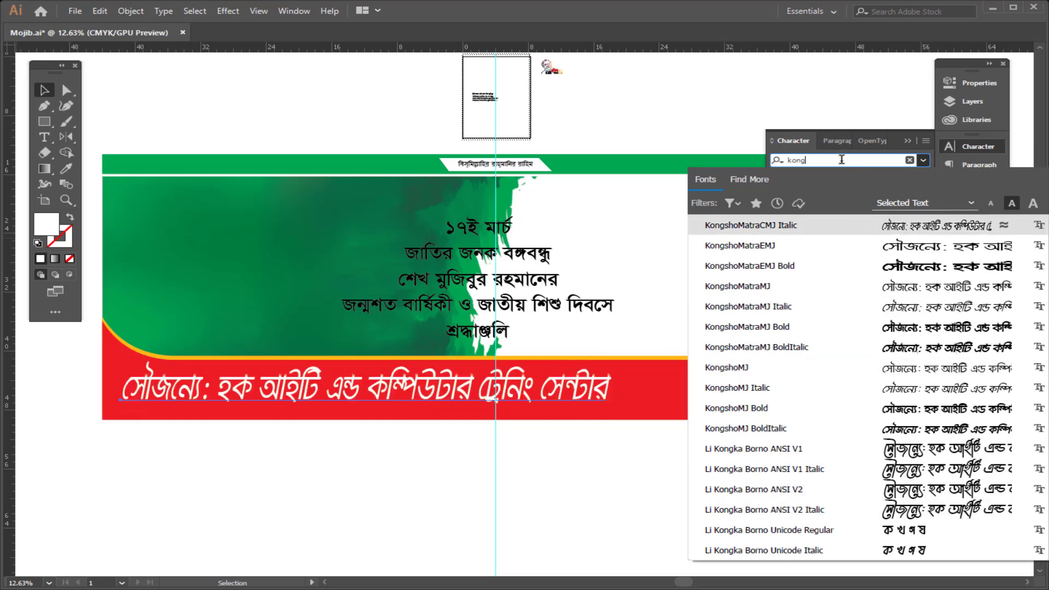
pyautogui.write('sho')
pyautogui.scroll(-7, 971, 350)
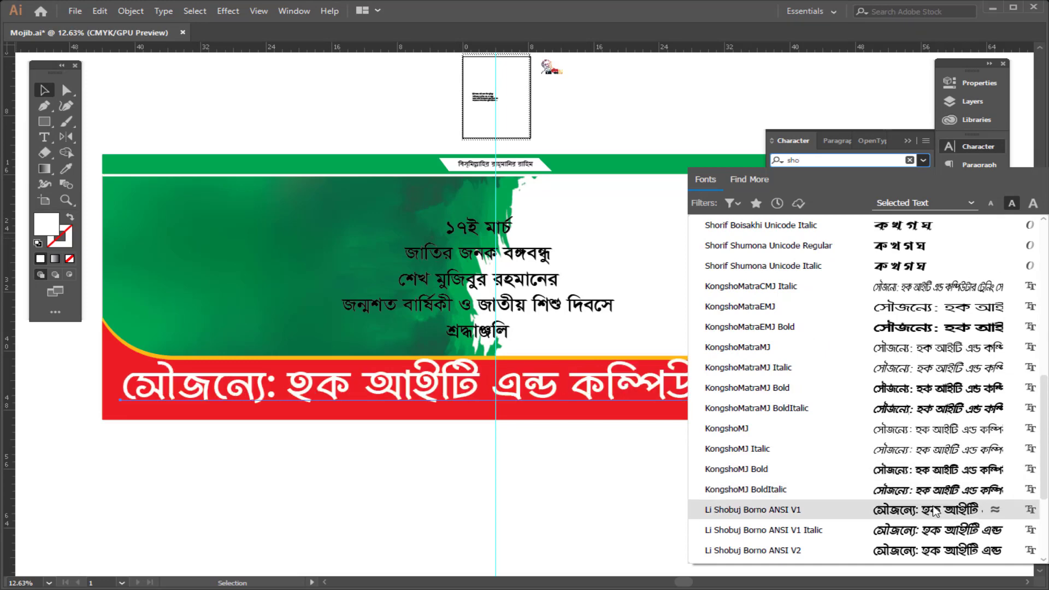
pyautogui.click(937, 512)
pyautogui.press('Tab')
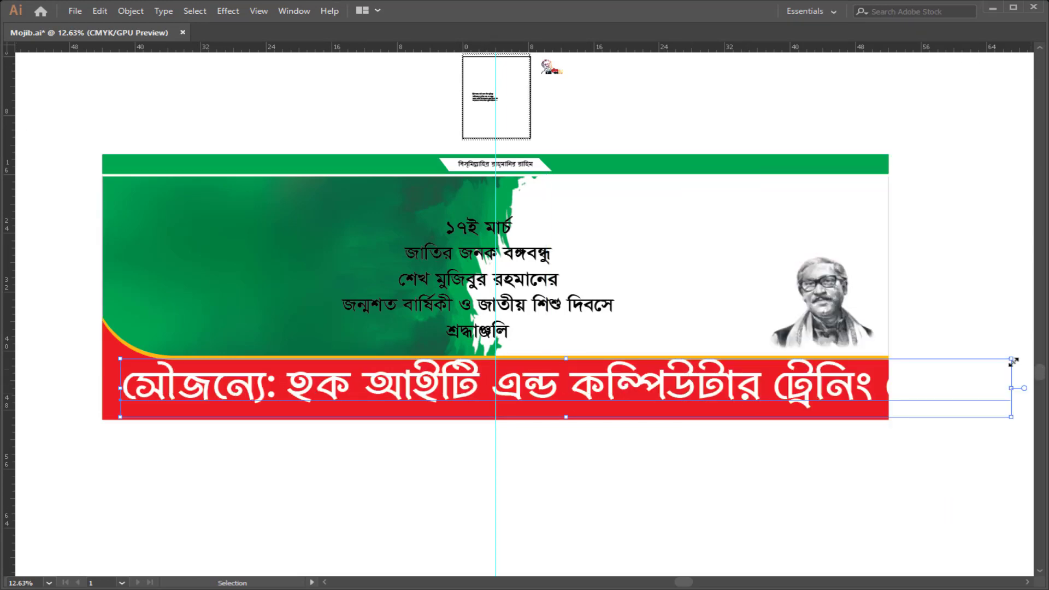
pyautogui.moveTo(1012, 388); pyautogui.dragTo(875, 388)
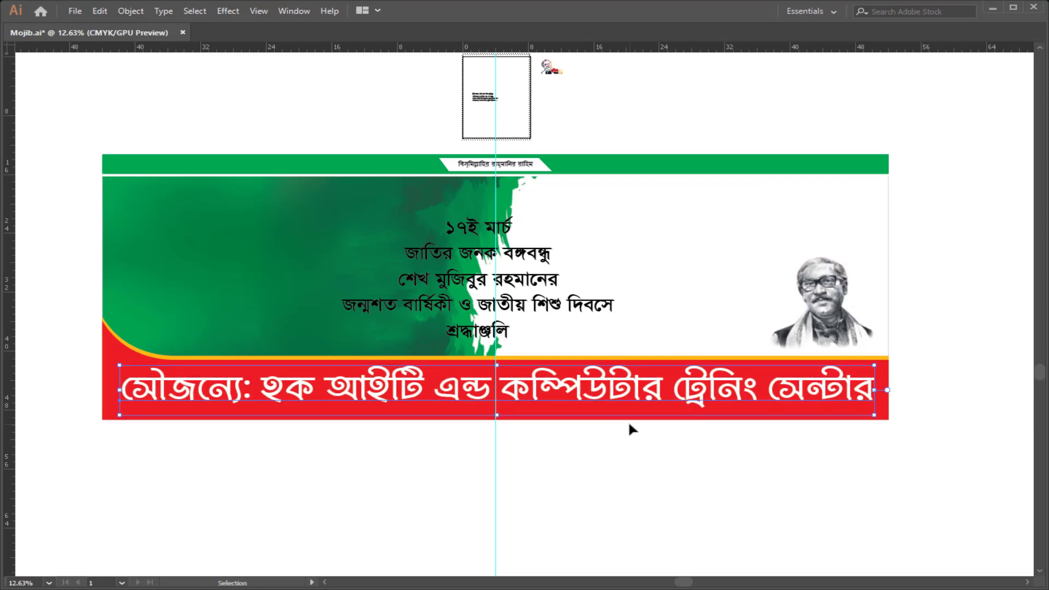
pyautogui.press('Tab')
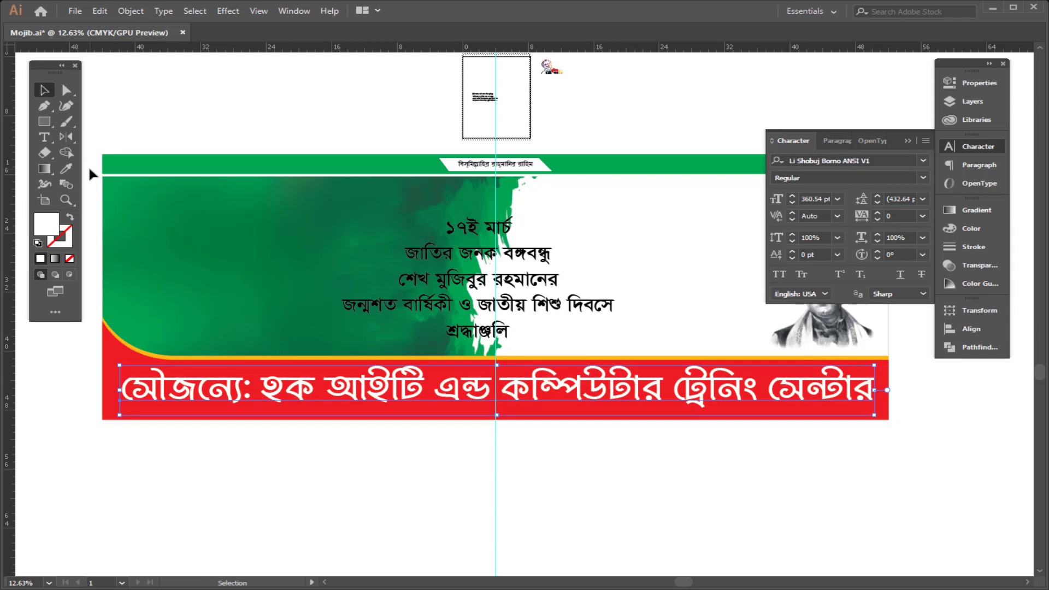
pyautogui.press('Tab')
pyautogui.press('Tab')
pyautogui.press('Tab')
pyautogui.press('Tab')
pyautogui.press('Tab')
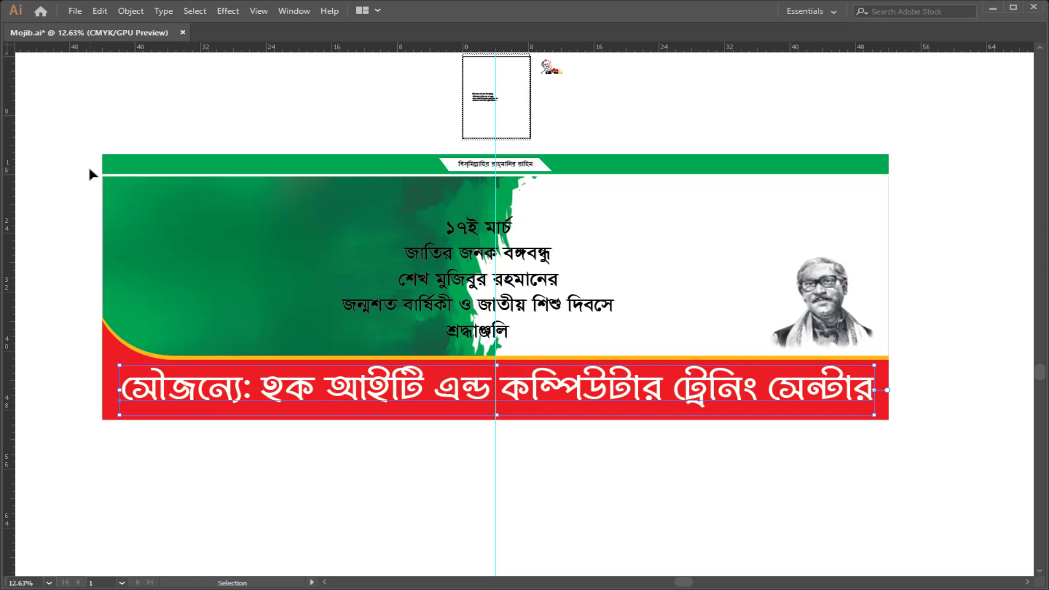
pyautogui.press('Tab')
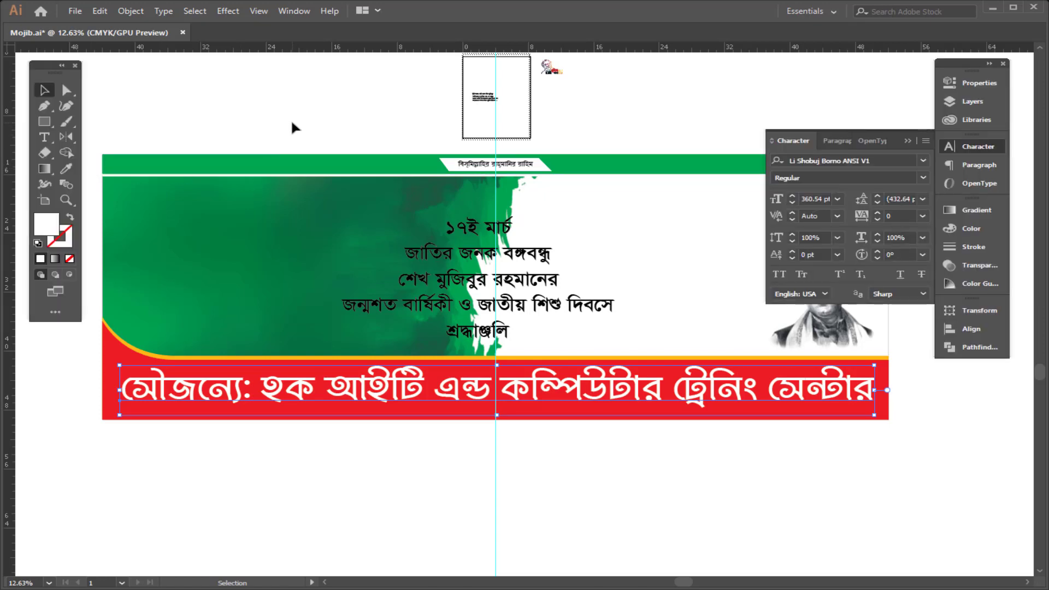
pyautogui.press('Tab')
# Step: Lower the credit text within the footer and shift the headline text block left over the green texture
pyautogui.scroll(1, 402, 234)
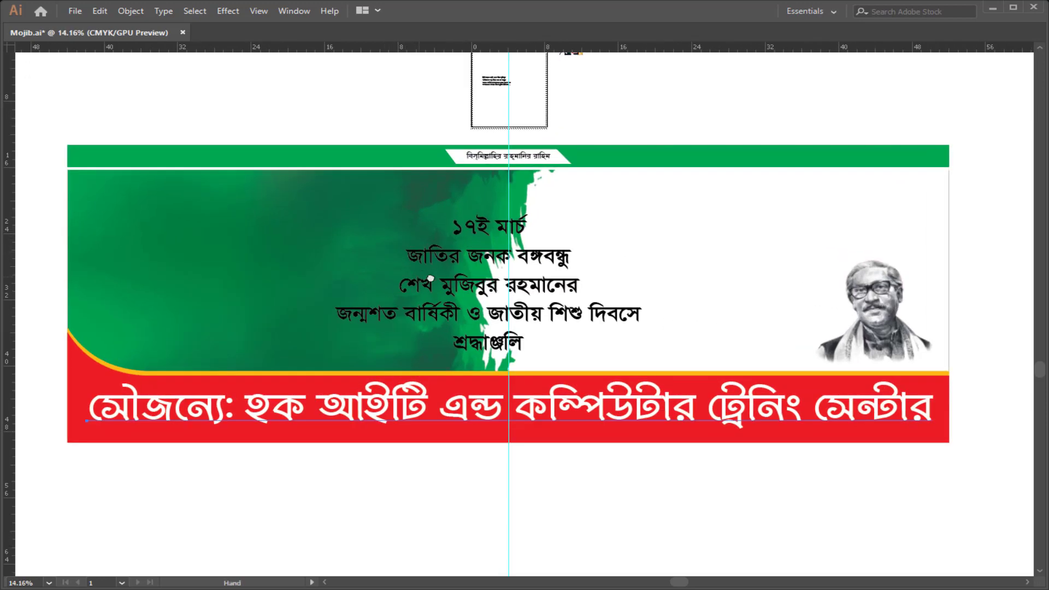
pyautogui.moveTo(523, 437); pyautogui.dragTo(525, 452)
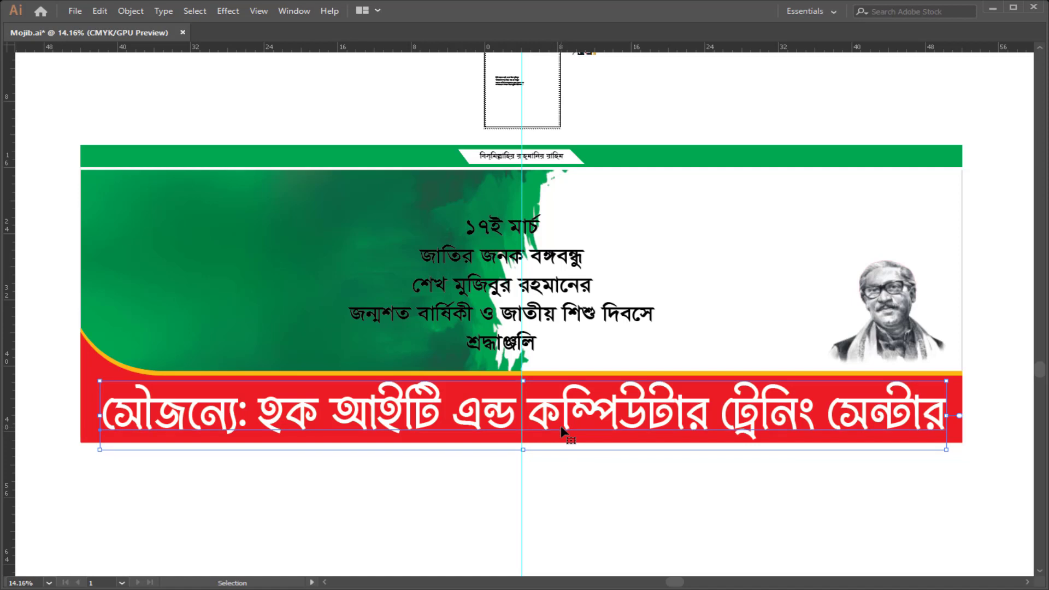
pyautogui.click(606, 325)
pyautogui.moveTo(622, 320); pyautogui.dragTo(413, 320)
# Step: Enlarge the portrait to fill the banner's right side above the footer
pyautogui.click(819, 250)
pyautogui.moveTo(721, 183); pyautogui.dragTo(700, 165)
pyautogui.moveTo(840, 168); pyautogui.dragTo(844, 158)
pyautogui.hotkey('ctrl', 'z')
pyautogui.click(887, 108)
pyautogui.click(844, 194)
pyautogui.moveTo(868, 308); pyautogui.dragTo(861, 288)
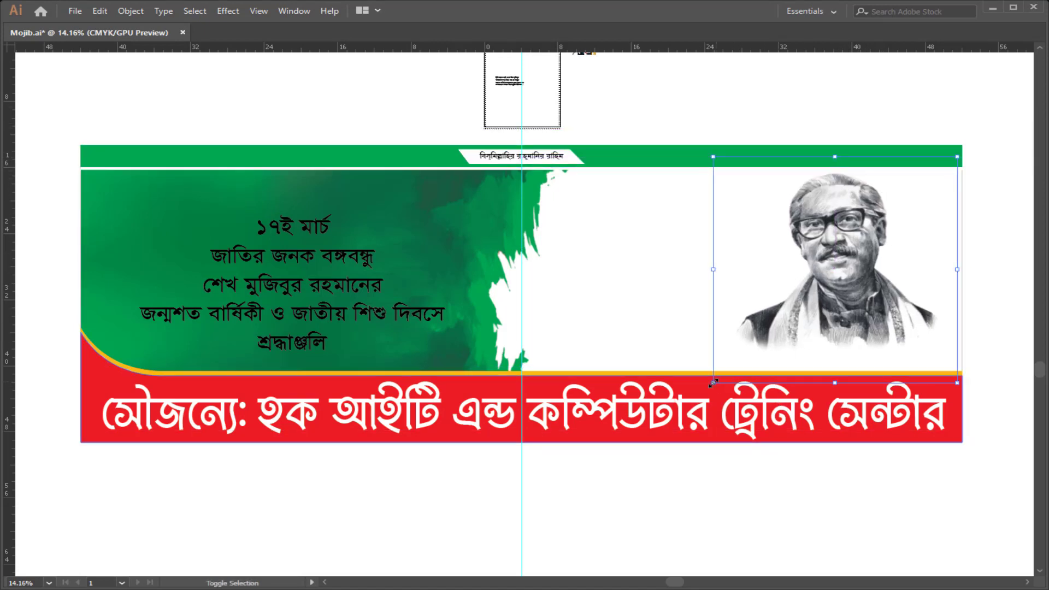
pyautogui.moveTo(714, 383); pyautogui.dragTo(709, 387)
# Step: Stretch the green texture rightward toward the portrait behind the headline
pyautogui.click(602, 225)
pyautogui.click(402, 242)
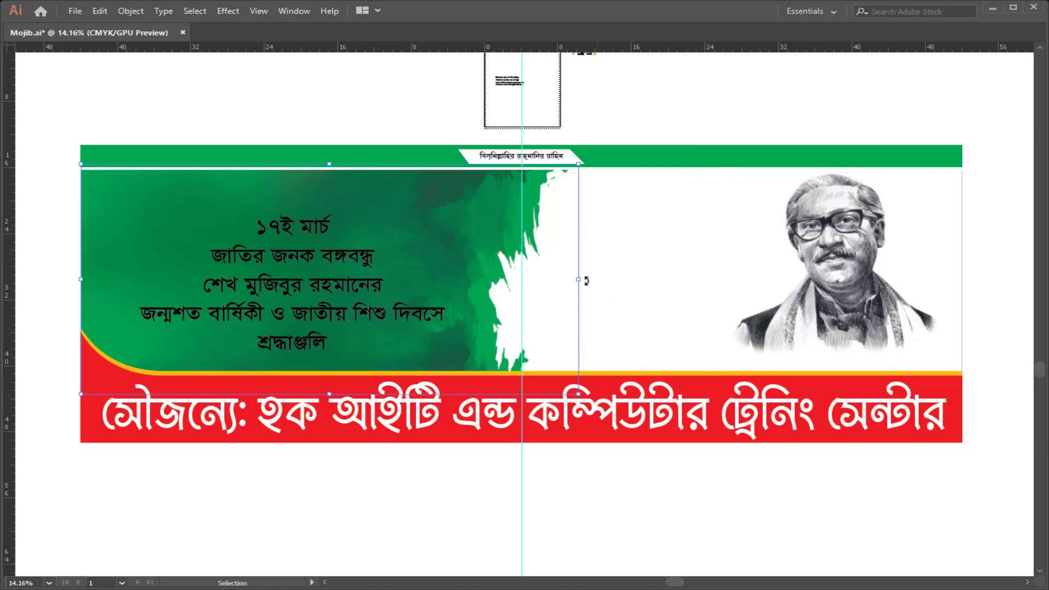
pyautogui.moveTo(578, 279); pyautogui.dragTo(685, 281)
pyautogui.moveTo(361, 274); pyautogui.dragTo(446, 312)
pyautogui.click(348, 310)
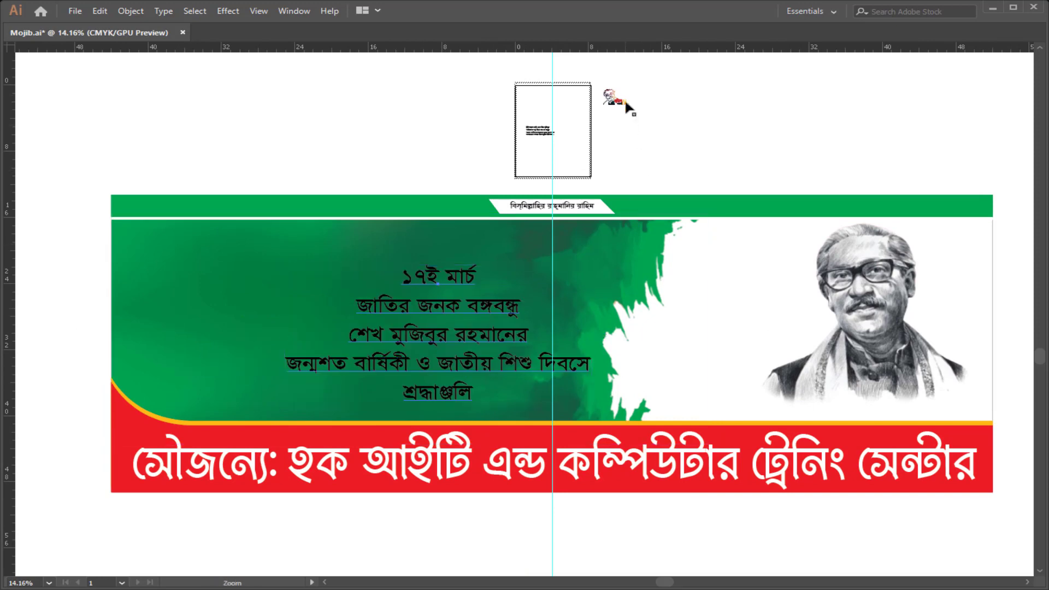
# Step: Move the Mujib 100 logo onto the banner's upper left, beside the headline
pyautogui.click(614, 97)
pyautogui.moveTo(627, 105); pyautogui.dragTo(268, 158)
pyautogui.scroll(1, 220, 220)
pyautogui.moveTo(235, 238); pyautogui.dragTo(245, 272)
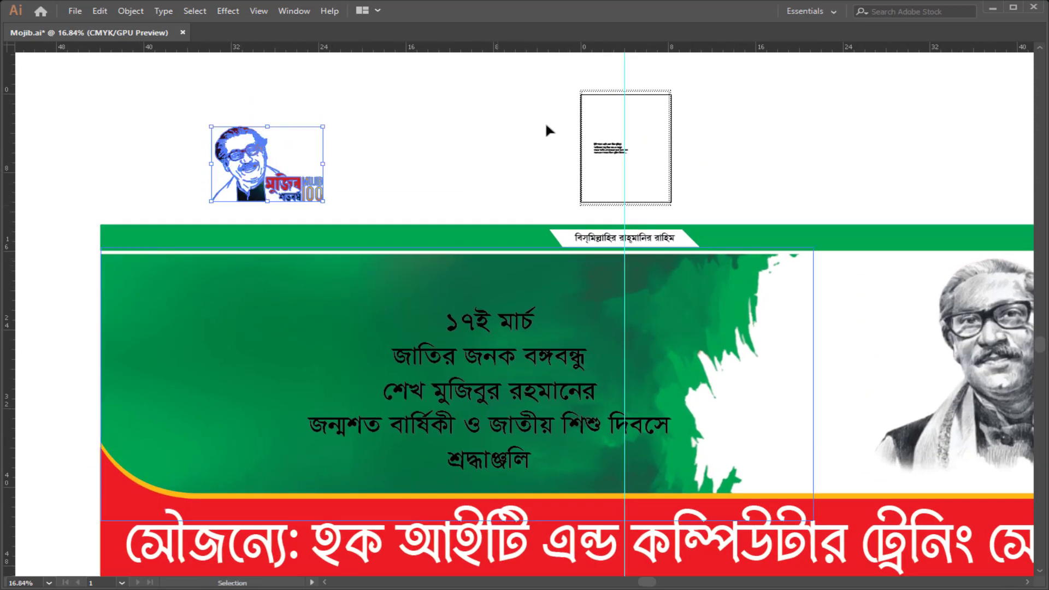
pyautogui.press('Tab')
pyautogui.moveTo(288, 165); pyautogui.dragTo(248, 302)
pyautogui.moveTo(455, 171); pyautogui.dragTo(427, 174)
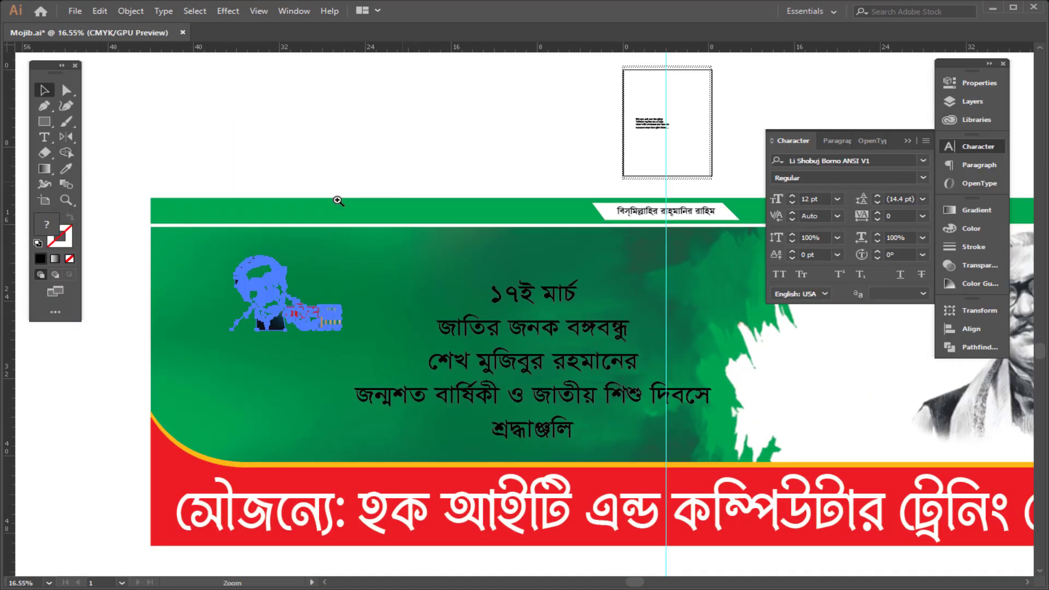
pyautogui.moveTo(238, 210); pyautogui.dragTo(264, 215)
pyautogui.click(130, 195)
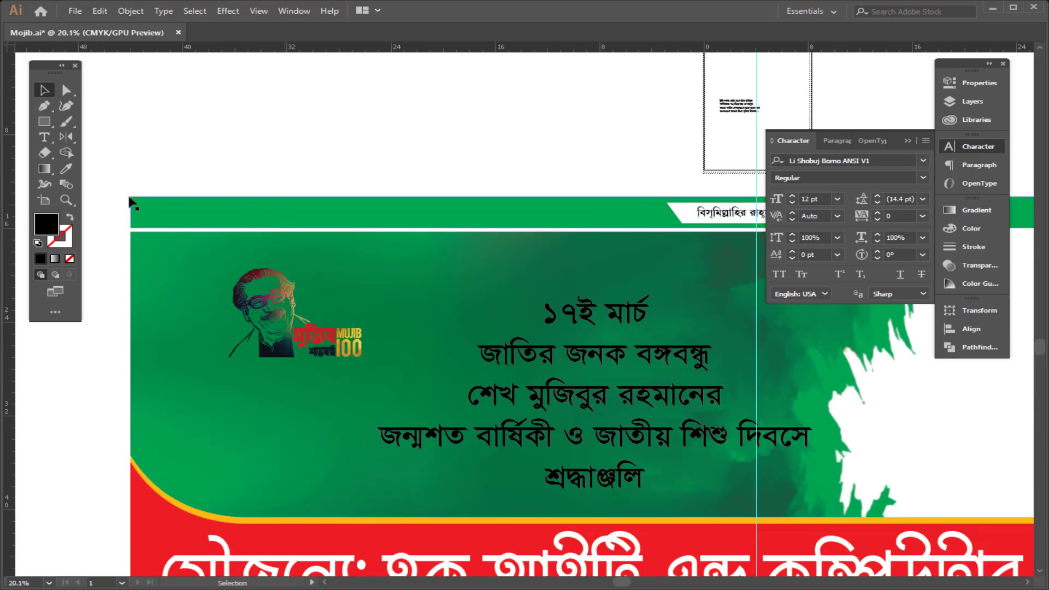
# Step: Draw a rectangle about 11.75 by 18.73 in over the logo
pyautogui.click(44, 122)
pyautogui.moveTo(187, 152); pyautogui.dragTo(341, 370)
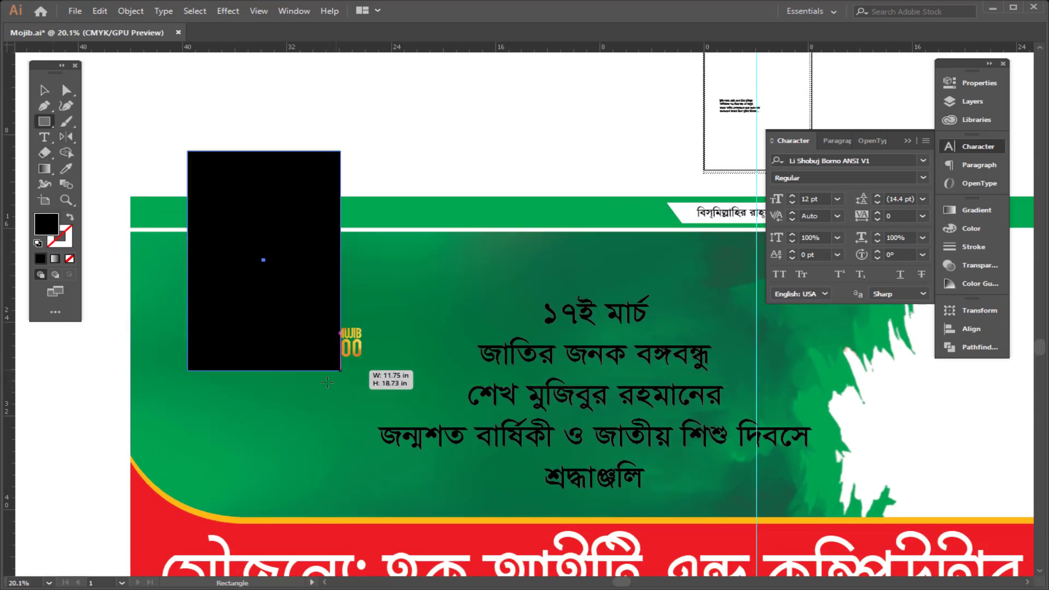
# Step: Fill the new rectangle over the logo with white
pyautogui.press('v')
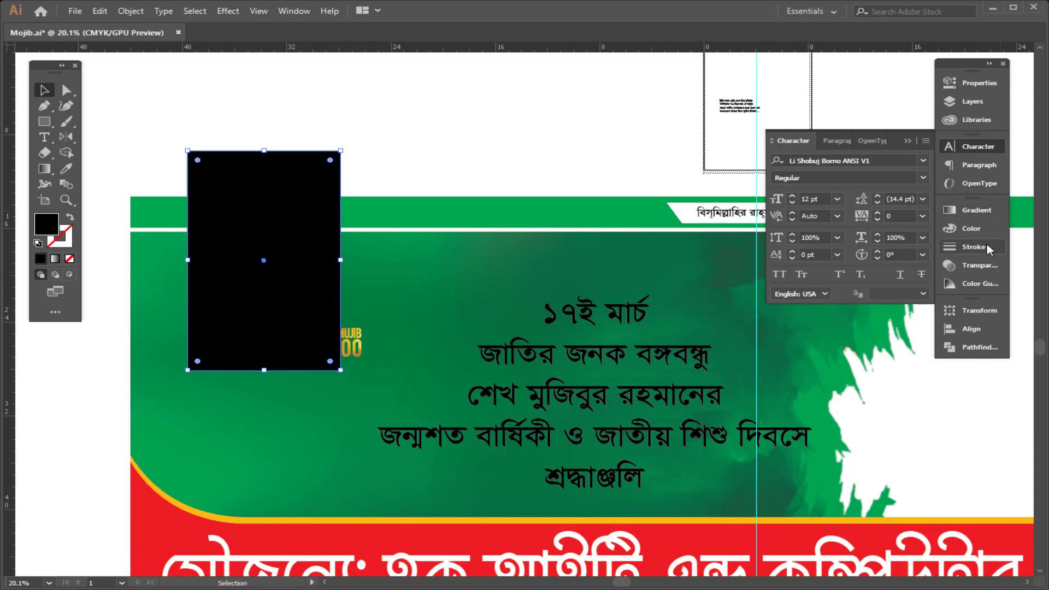
pyautogui.click(972, 229)
pyautogui.click(794, 294)
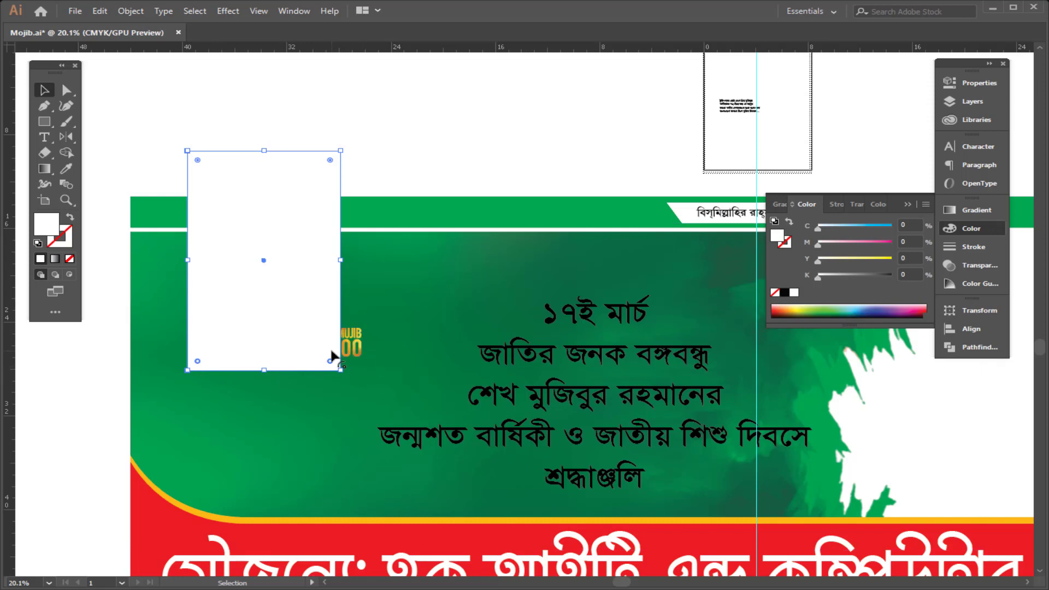
# Step: Round the white rectangle's bottom corners and lower its top edge to the green band's upper edge
pyautogui.moveTo(330, 362); pyautogui.dragTo(326, 315)
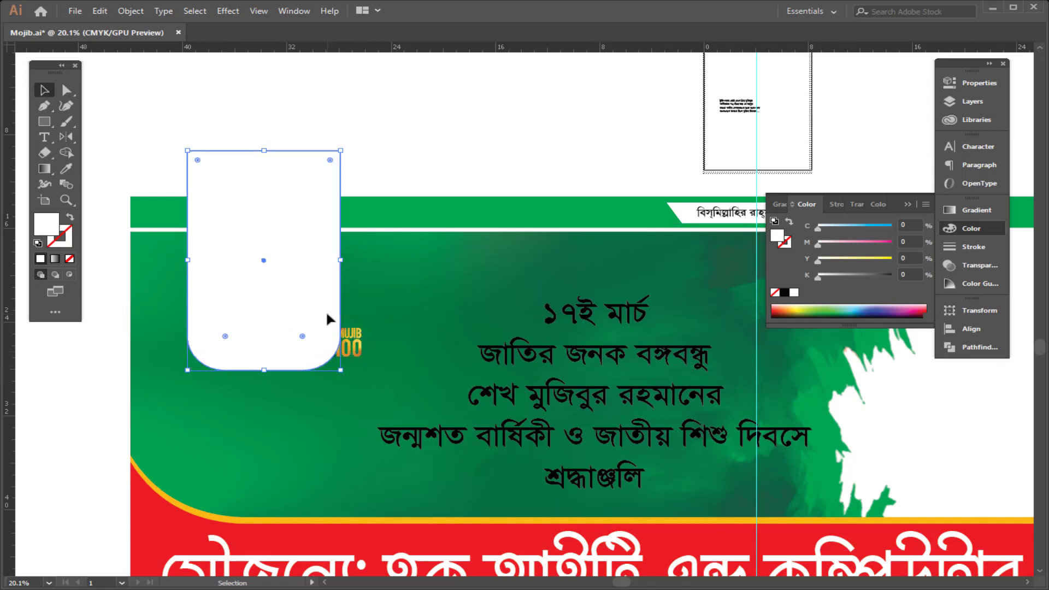
pyautogui.click(424, 171)
pyautogui.click(248, 178)
pyautogui.moveTo(266, 150); pyautogui.dragTo(278, 196)
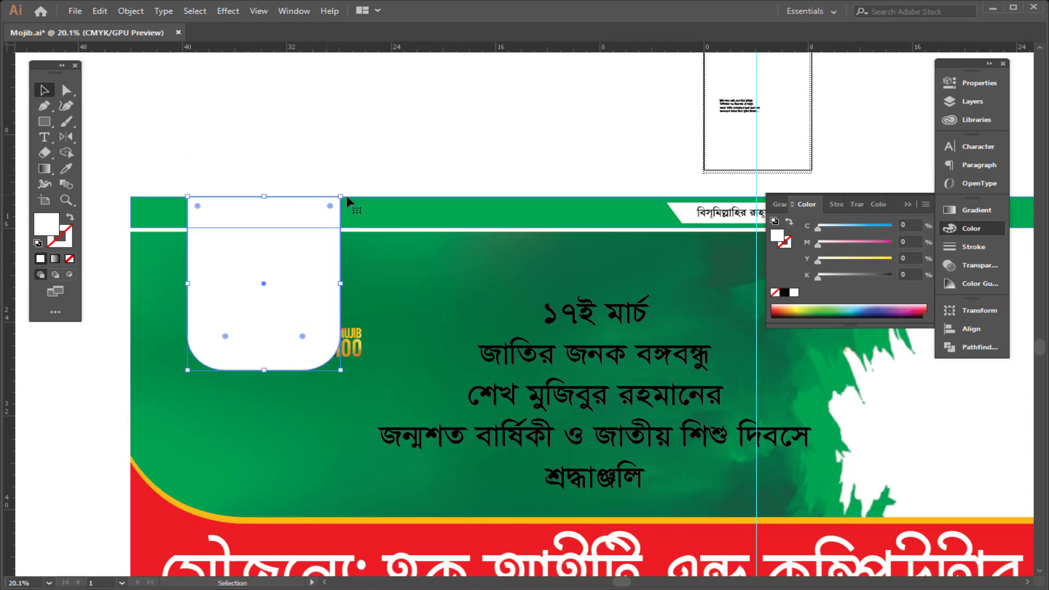
# Step: Bring the Mujib 100 logo in front of the white shape, then scale and position it inside the shape
pyautogui.click(350, 352)
pyautogui.hotkey('ctrl', 'shift', ']')
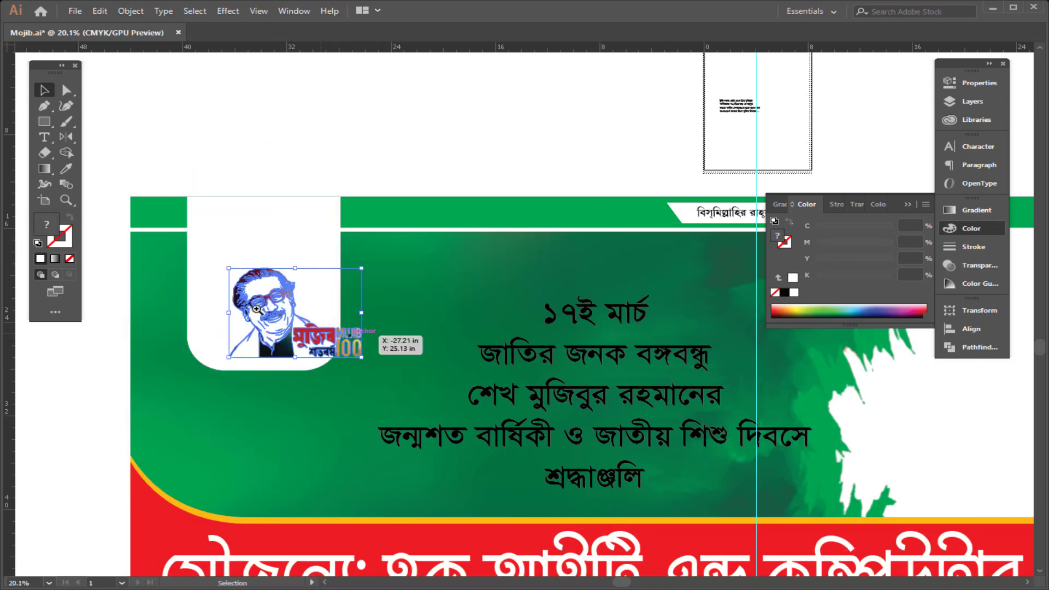
pyautogui.scroll(3, 407, 384)
pyautogui.moveTo(397, 378); pyautogui.dragTo(361, 347)
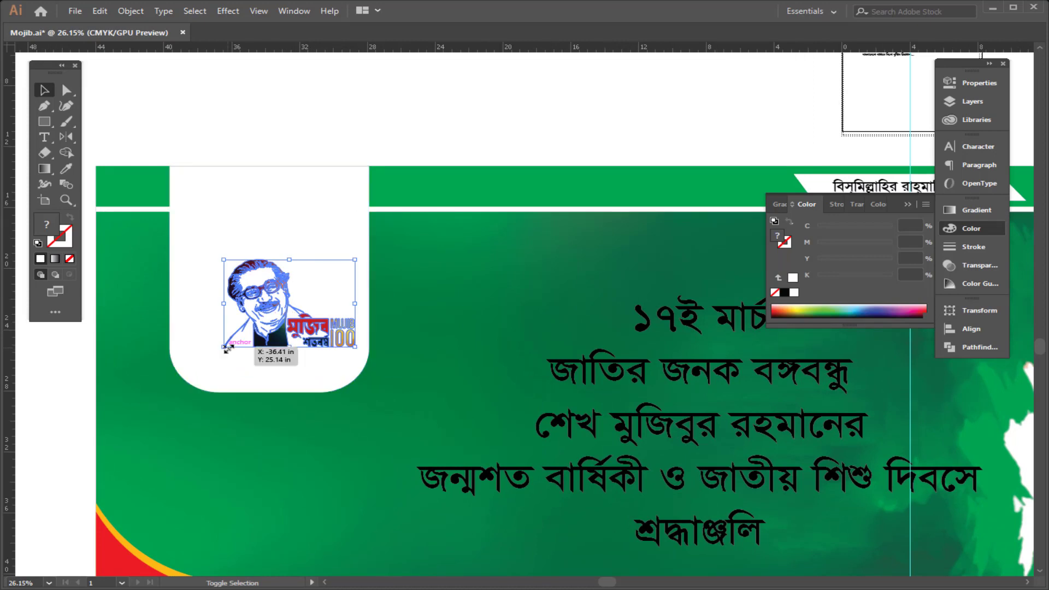
pyautogui.moveTo(224, 347); pyautogui.dragTo(190, 374)
pyautogui.press('Up')
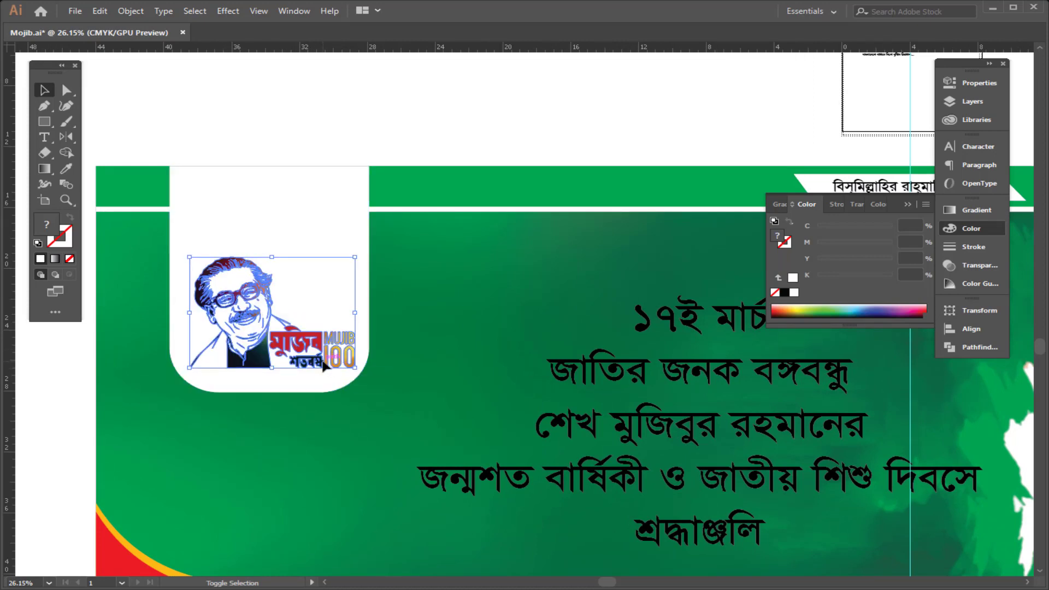
pyautogui.press('Right')
pyautogui.press('Up')
pyautogui.press('Up')
pyautogui.press('Up')
pyautogui.hotkey('shift', 'Up')
pyautogui.hotkey('shift', 'Up')
pyautogui.hotkey('shift', 'Up')
pyautogui.hotkey('shift', 'Up')
pyautogui.hotkey('shift', 'Up')
pyautogui.hotkey('shift', 'Up')
pyautogui.hotkey('shift', 'Up')
pyautogui.hotkey('shift', 'Up')
pyautogui.hotkey('shift', 'Up')
pyautogui.hotkey('shift', 'Up')
pyautogui.hotkey('shift', 'Up')
pyautogui.hotkey('shift', 'Up')
pyautogui.hotkey('shift', 'Up')
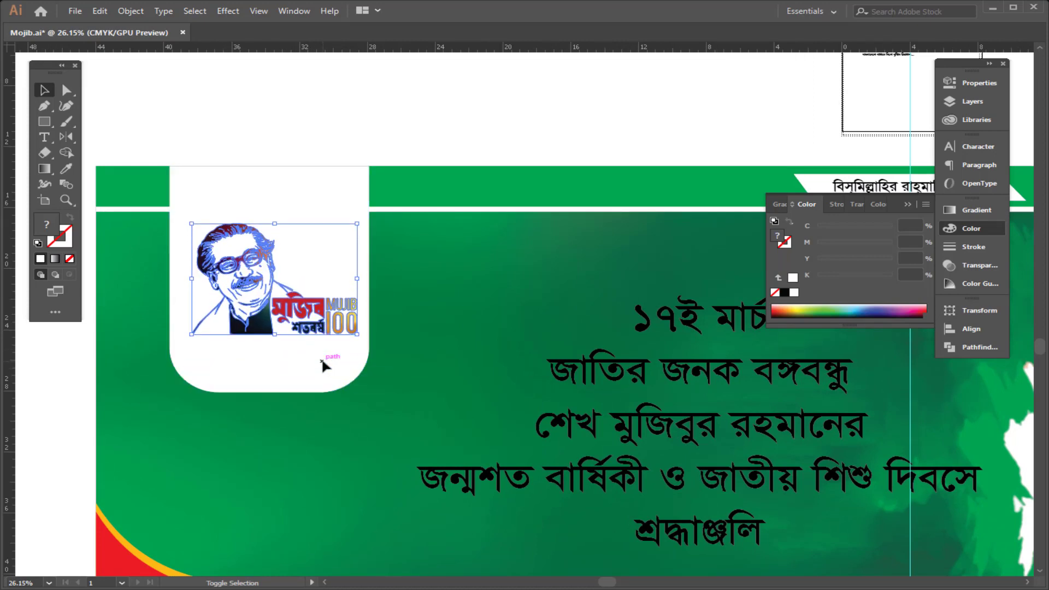
# Step: Nudge the logo down and raise the white shape's bottom edge closer to it
pyautogui.click(242, 187)
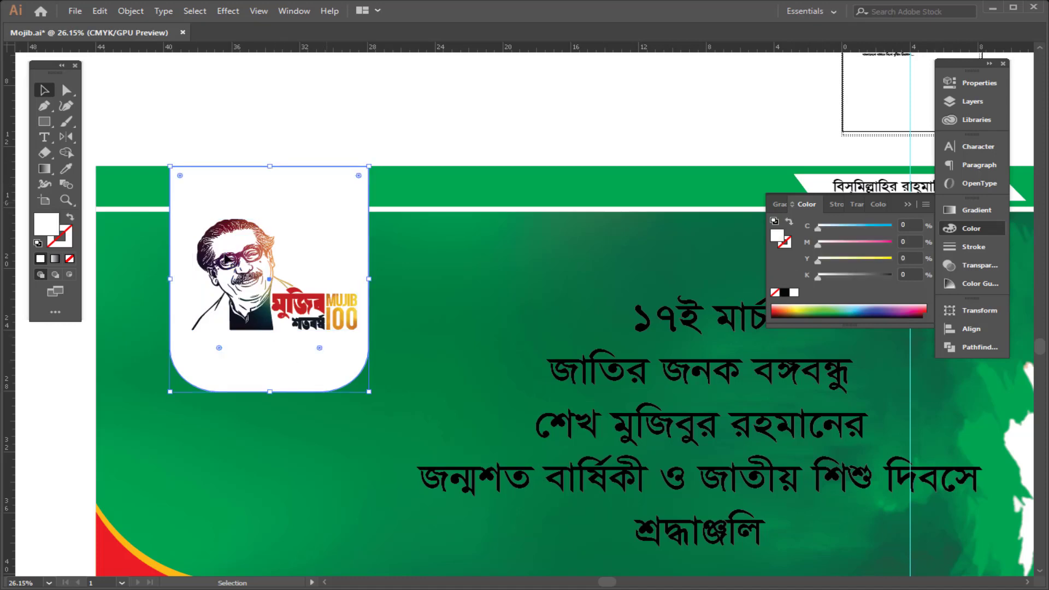
pyautogui.click(264, 315)
pyautogui.hotkey('shift', 'Down')
pyautogui.hotkey('shift', 'Down')
pyautogui.hotkey('shift', 'Down')
pyautogui.hotkey('shift', 'Down')
pyautogui.hotkey('shift', 'Down')
pyautogui.hotkey('shift', 'Down')
pyautogui.click(280, 377)
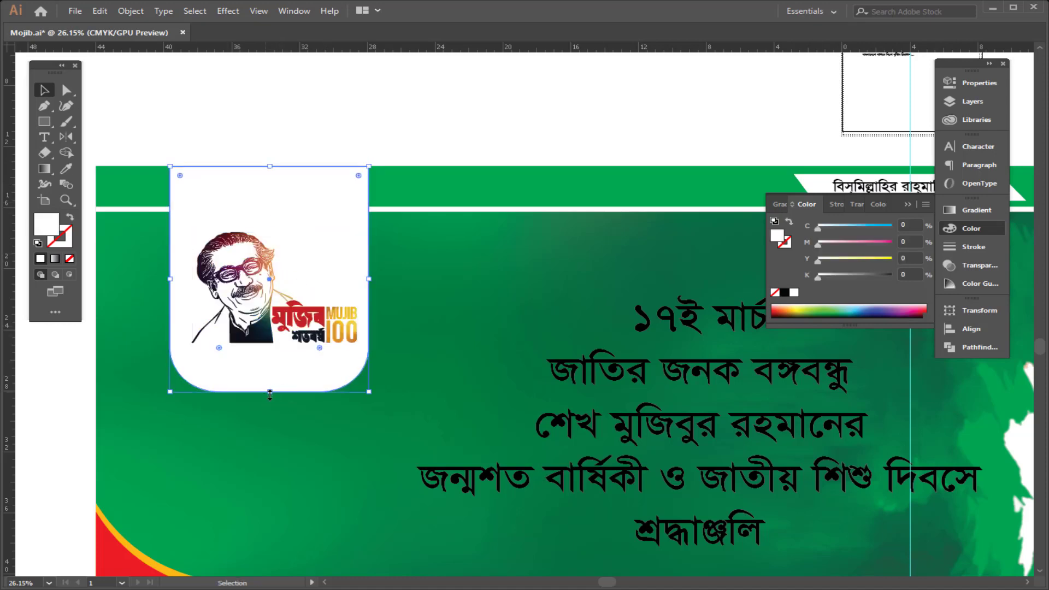
pyautogui.moveTo(270, 395); pyautogui.dragTo(270, 367)
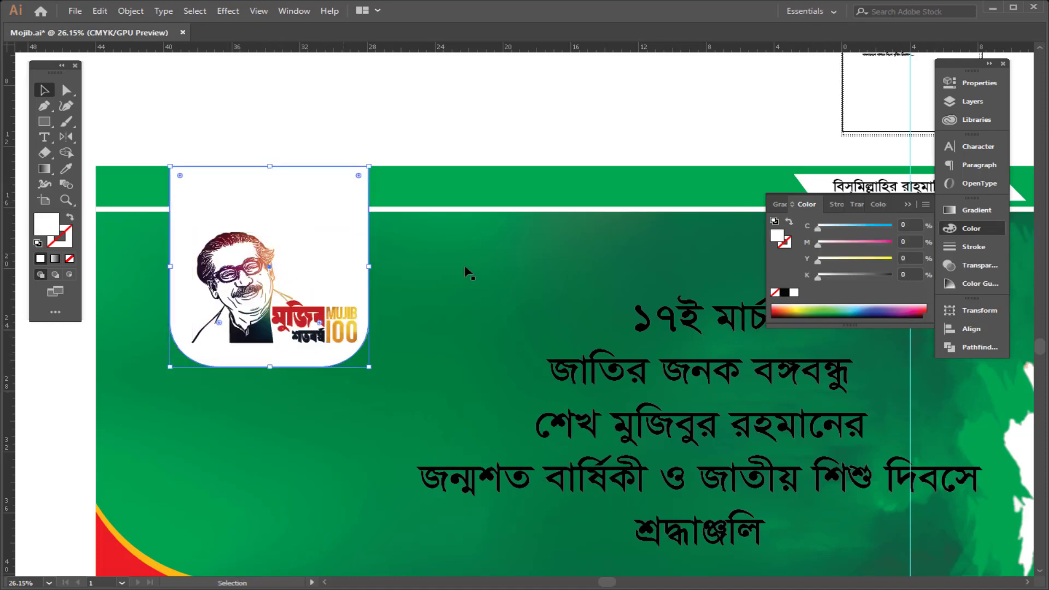
# Step: Select the logo together with the white rounded shape and make a clipping mask
pyautogui.click(493, 189)
pyautogui.click(389, 300)
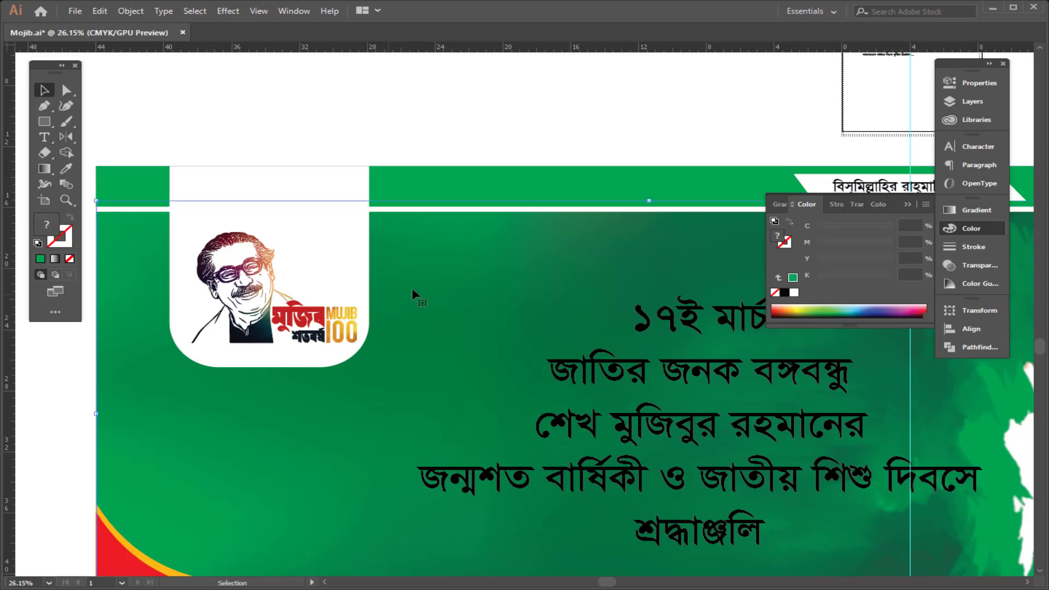
pyautogui.click(427, 154)
pyautogui.click(334, 321)
pyautogui.keyDown('shift'); pyautogui.click(339, 250); pyautogui.keyUp('shift')
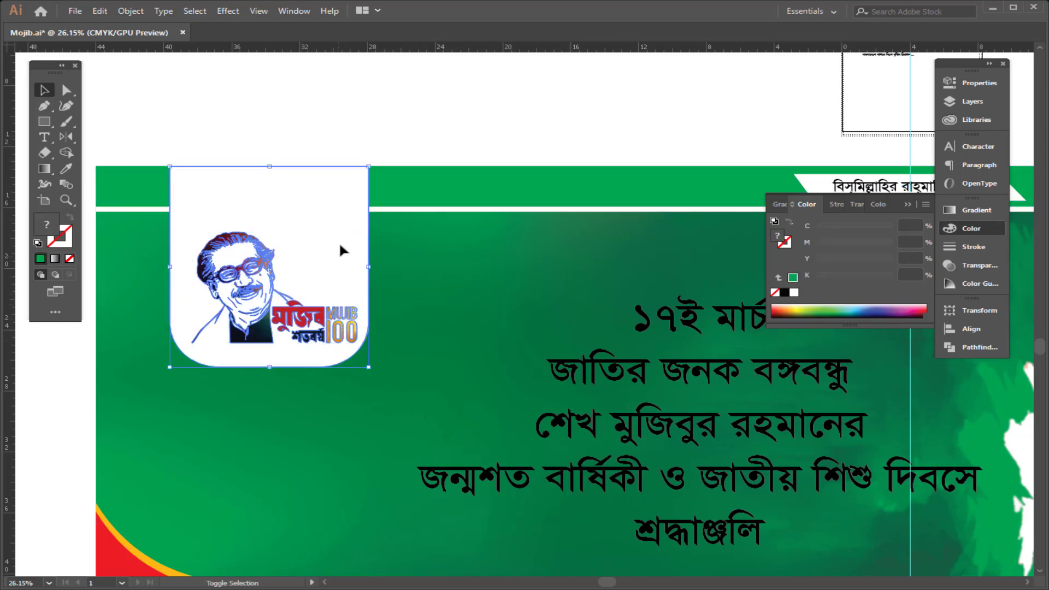
pyautogui.hotkey('ctrl', '7')
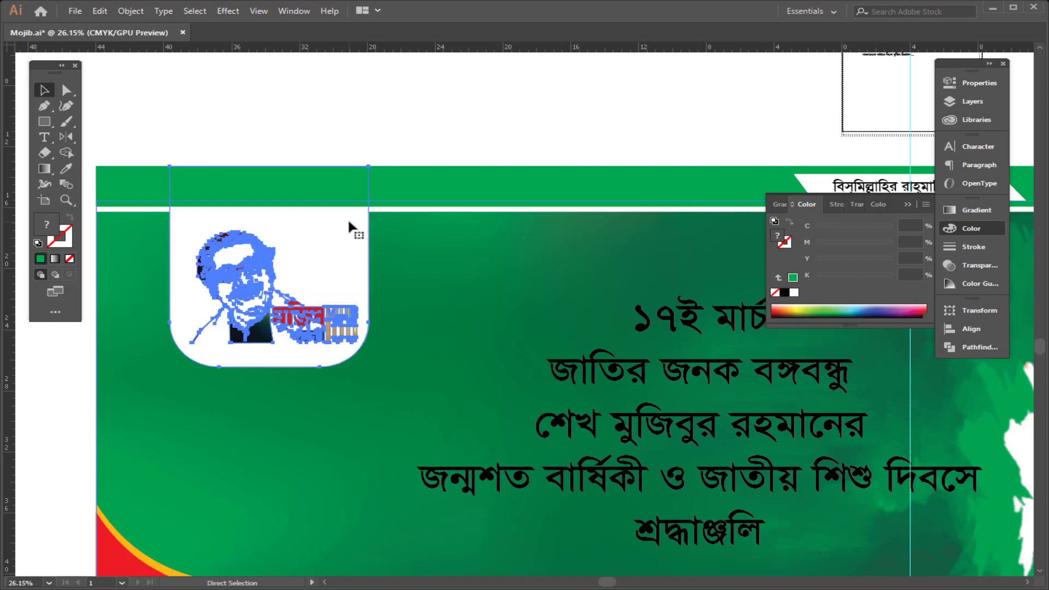
# Step: Nudge the logo slightly upward inside the clipping group and give the mask shape a white fill
pyautogui.press('v')
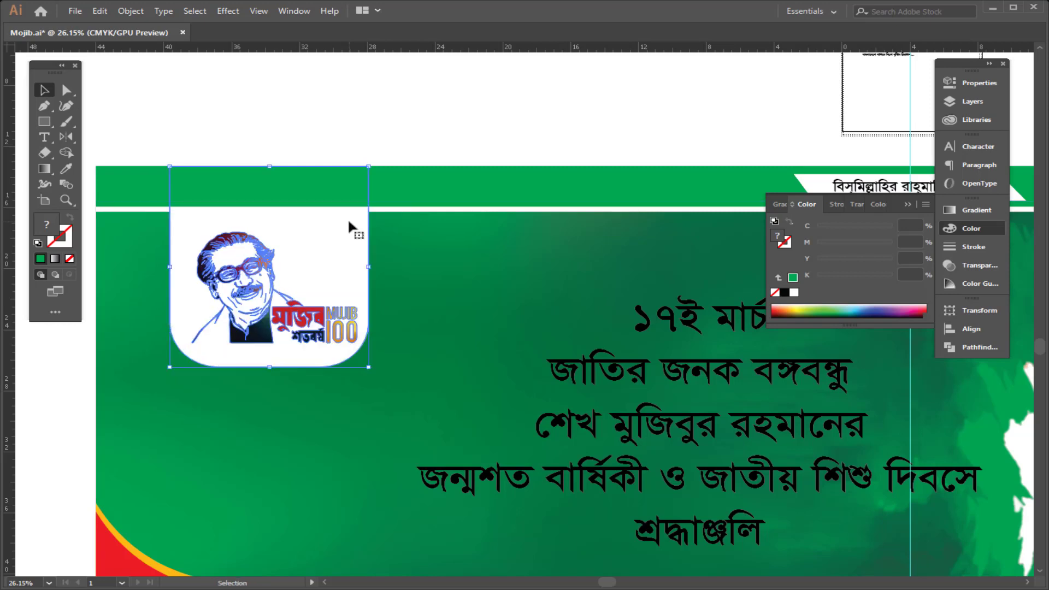
pyautogui.click(393, 147)
pyautogui.click(251, 315)
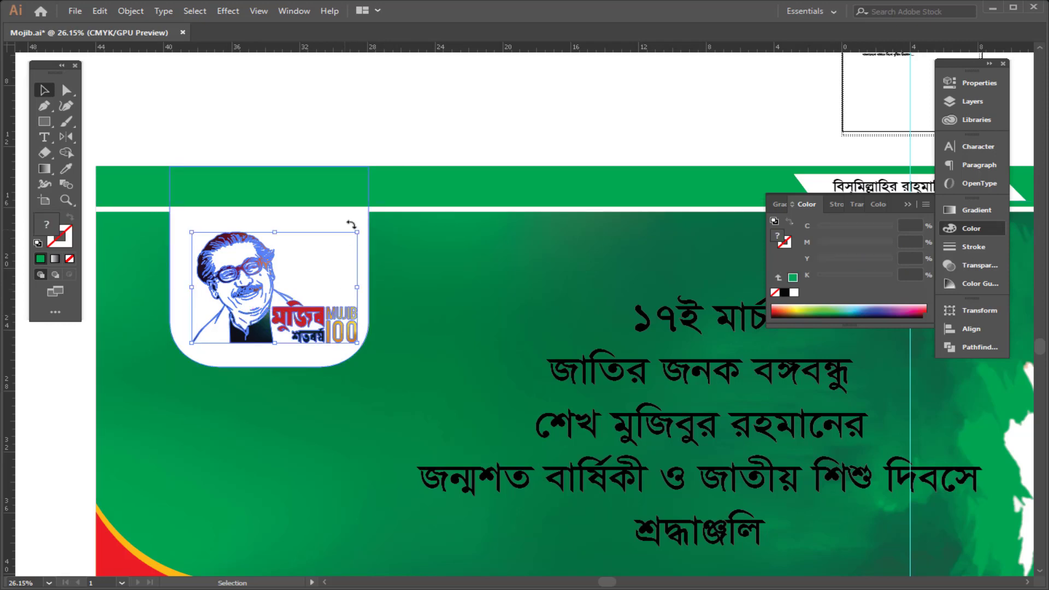
pyautogui.moveTo(271, 272); pyautogui.dragTo(272, 265)
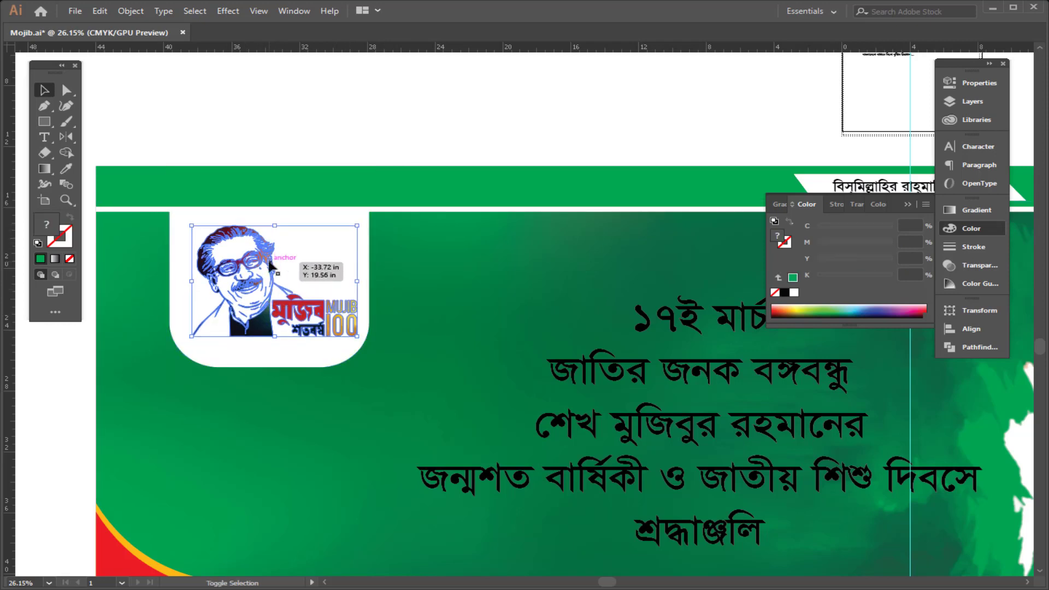
pyautogui.press('a')
pyautogui.click(346, 273)
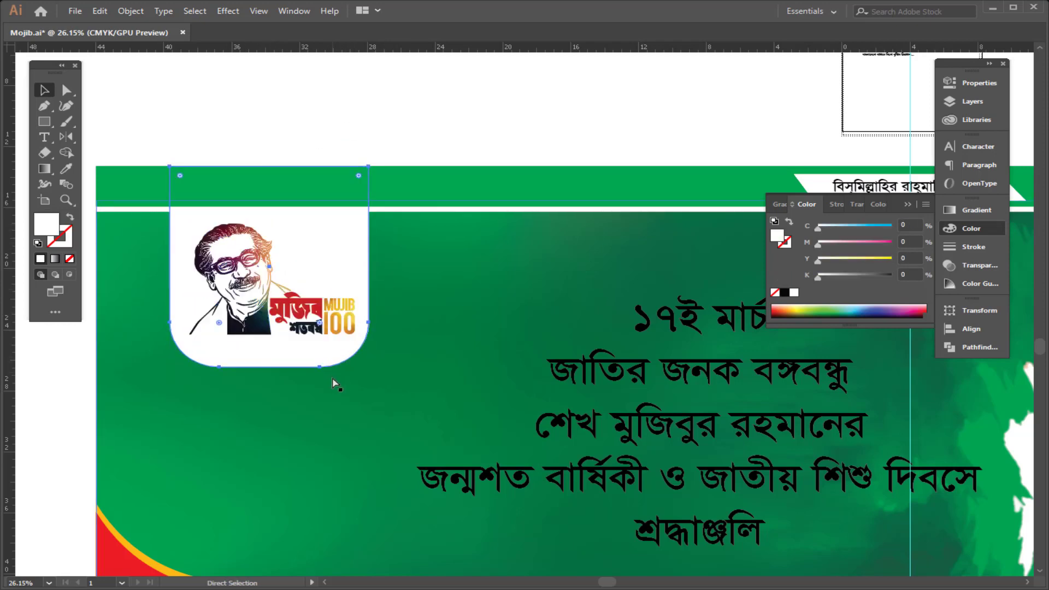
pyautogui.press('v')
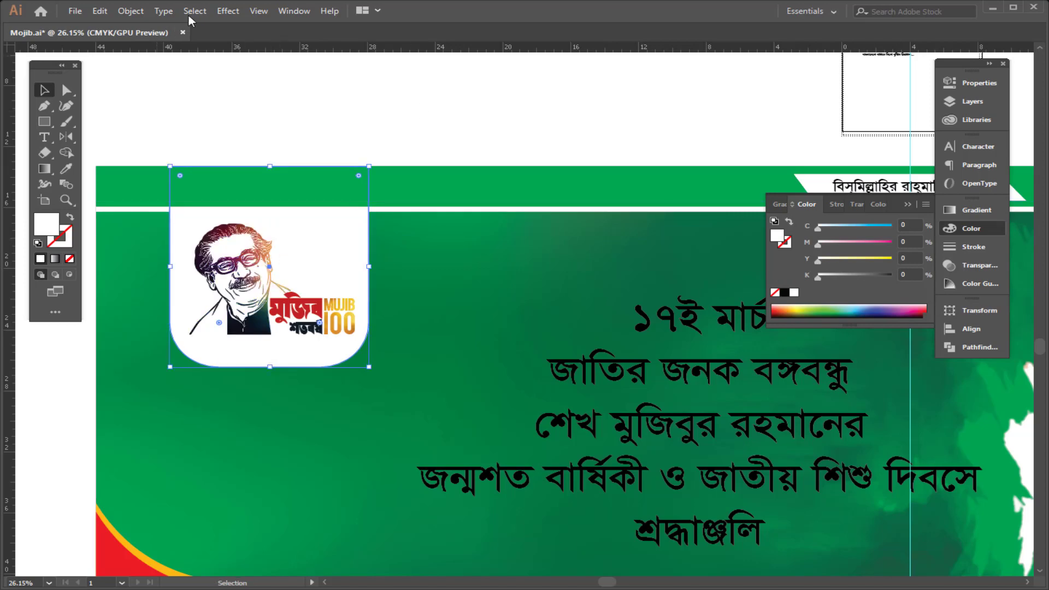
# Step: Save the document as "Print ___ 8' X 3'" in the 17 March folder with default Illustrator options
pyautogui.hotkey('ctrl', 'shift', 's')
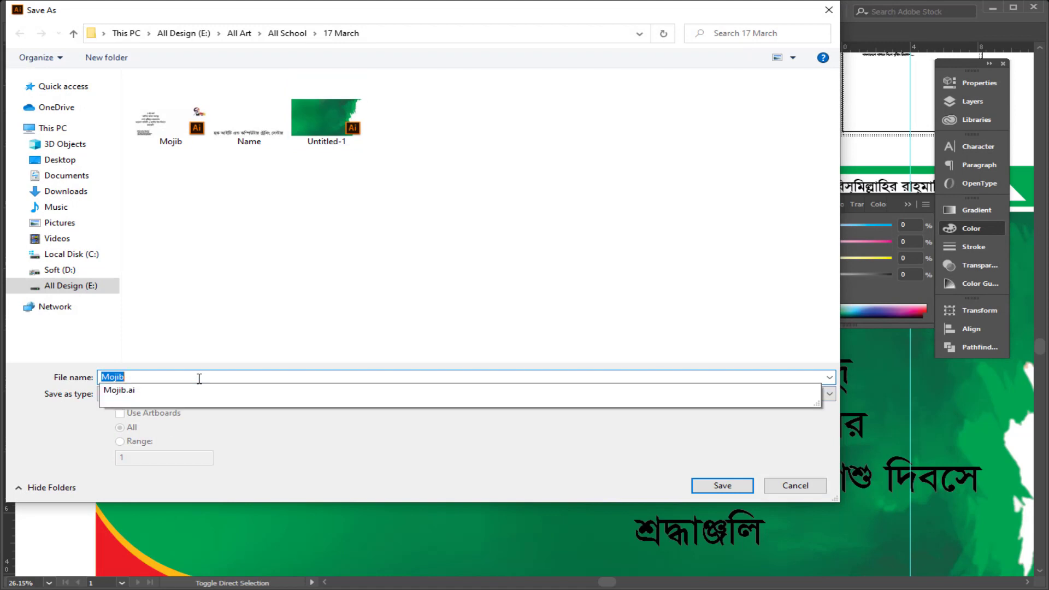
pyautogui.write("Print ___ 8' X 3")
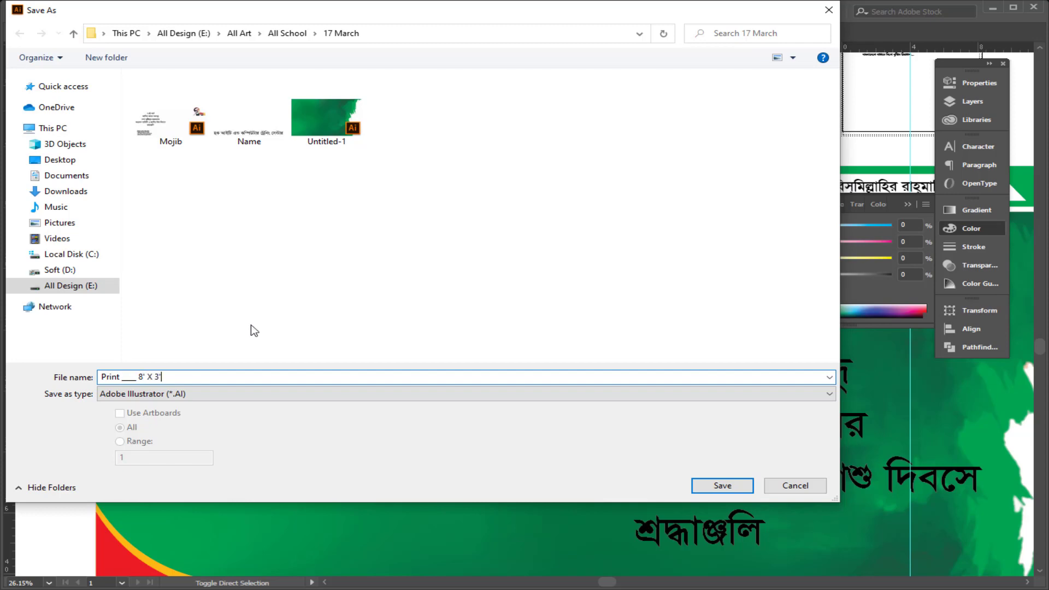
pyautogui.click(733, 488)
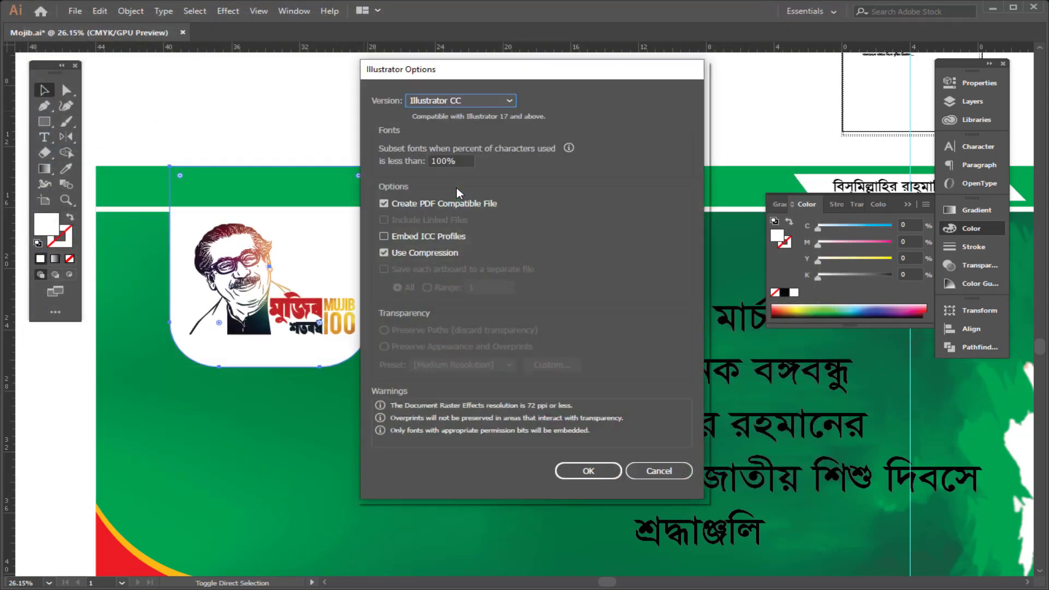
pyautogui.click(607, 473)
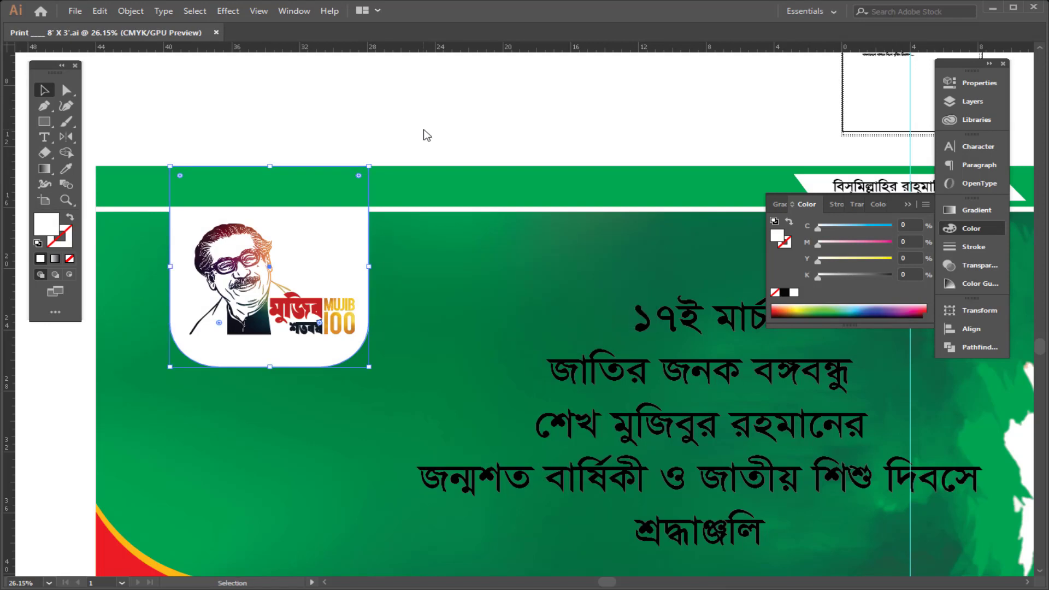
# Step: Apply a Multiply drop shadow to the logo badge with 75% opacity, 0.1 in offsets and 0.2 in blur
pyautogui.press('a')
pyautogui.click(228, 11)
pyautogui.moveTo(323, 161)
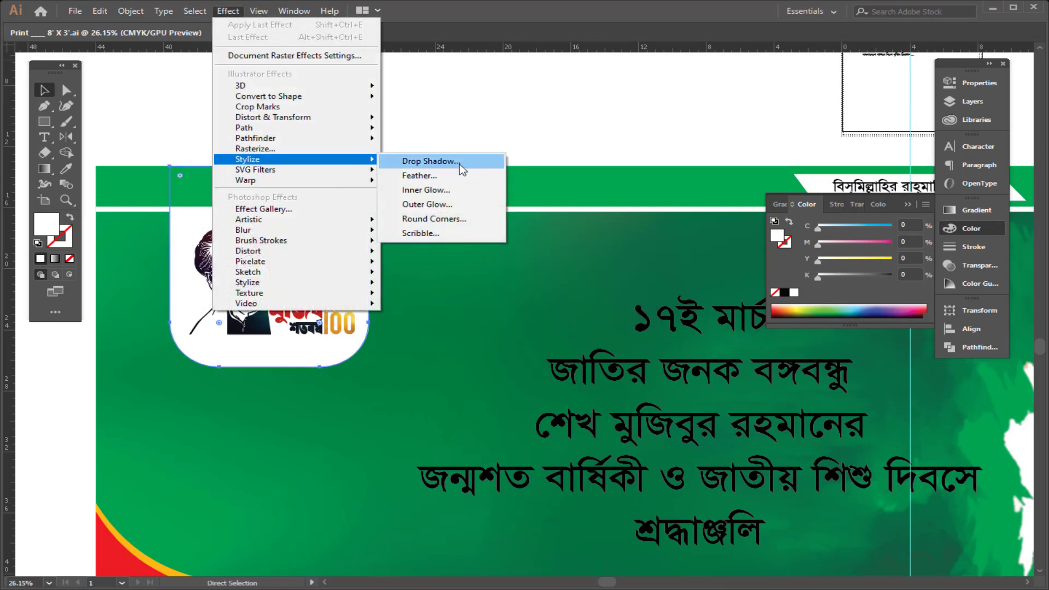
pyautogui.click(431, 162)
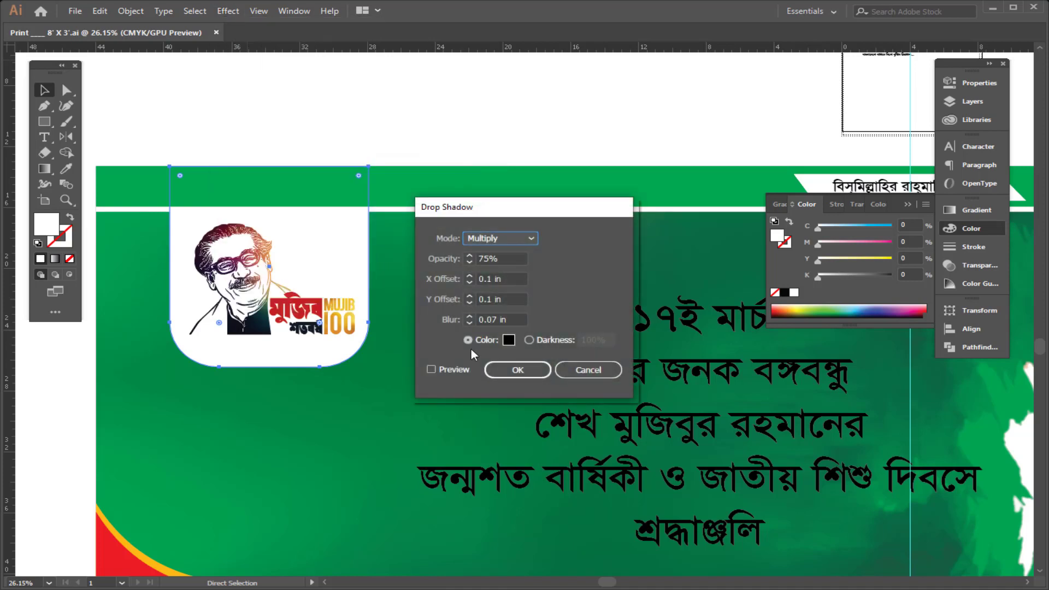
pyautogui.click(517, 317)
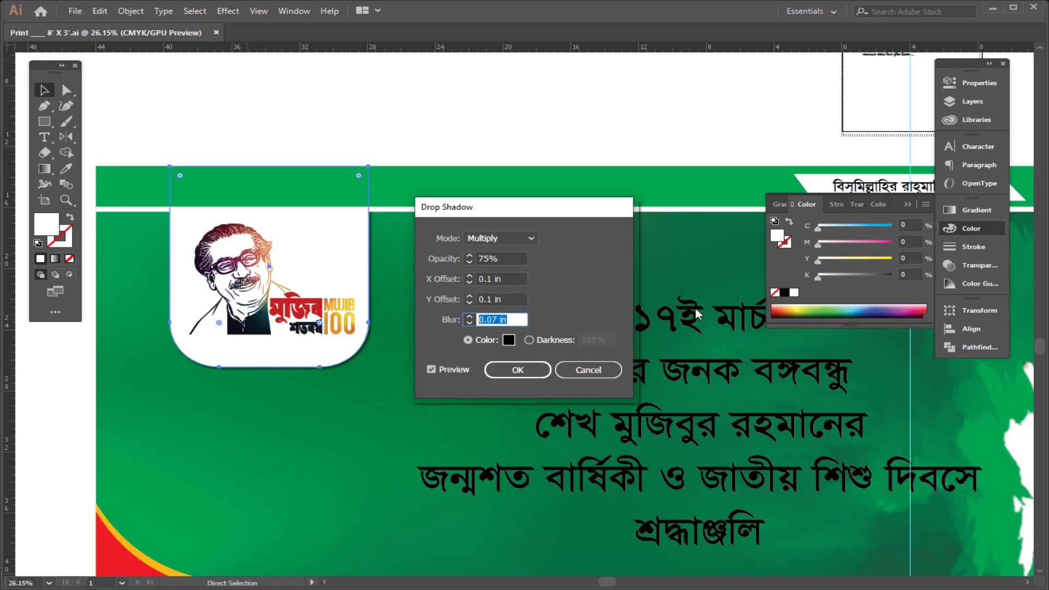
pyautogui.write('.1')
pyautogui.press('Tab')
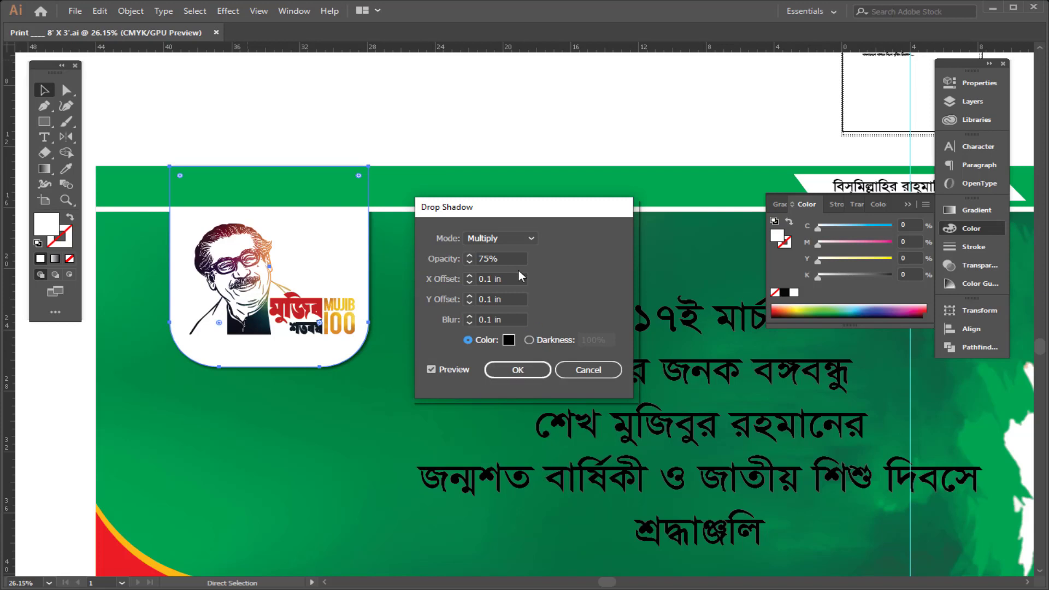
pyautogui.write('.2')
pyautogui.press('Tab')
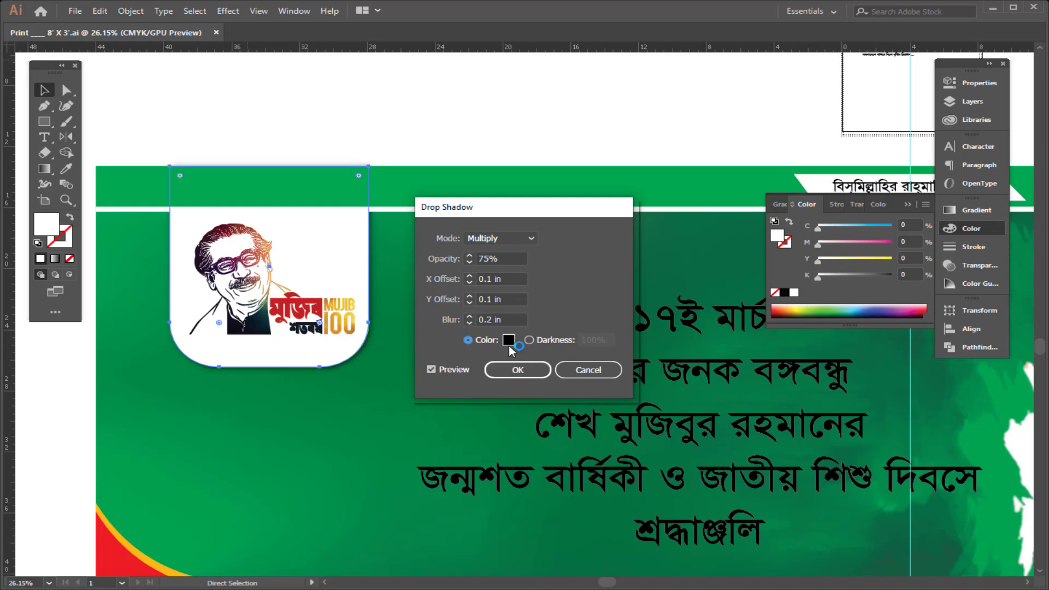
pyautogui.click(529, 373)
# Step: Expand the logo badge's appearance
pyautogui.click(130, 10)
pyautogui.click(218, 164)
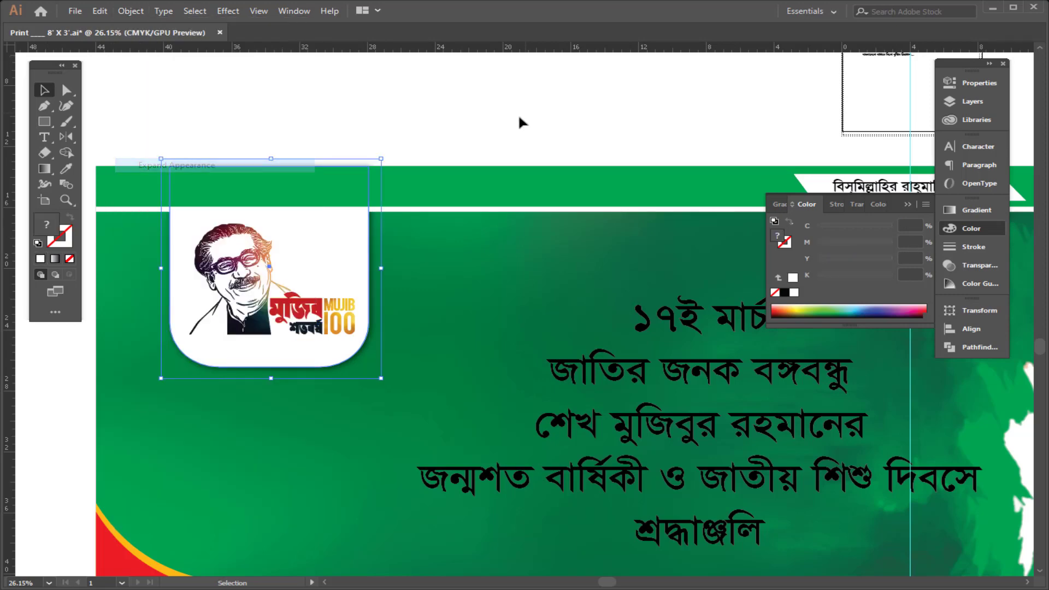
pyautogui.click(523, 121)
# Step: Cut the "১৭ই মার্চ" line out of the headline text block
pyautogui.moveTo(512, 111); pyautogui.dragTo(325, 138)
pyautogui.moveTo(689, 109); pyautogui.dragTo(449, 183)
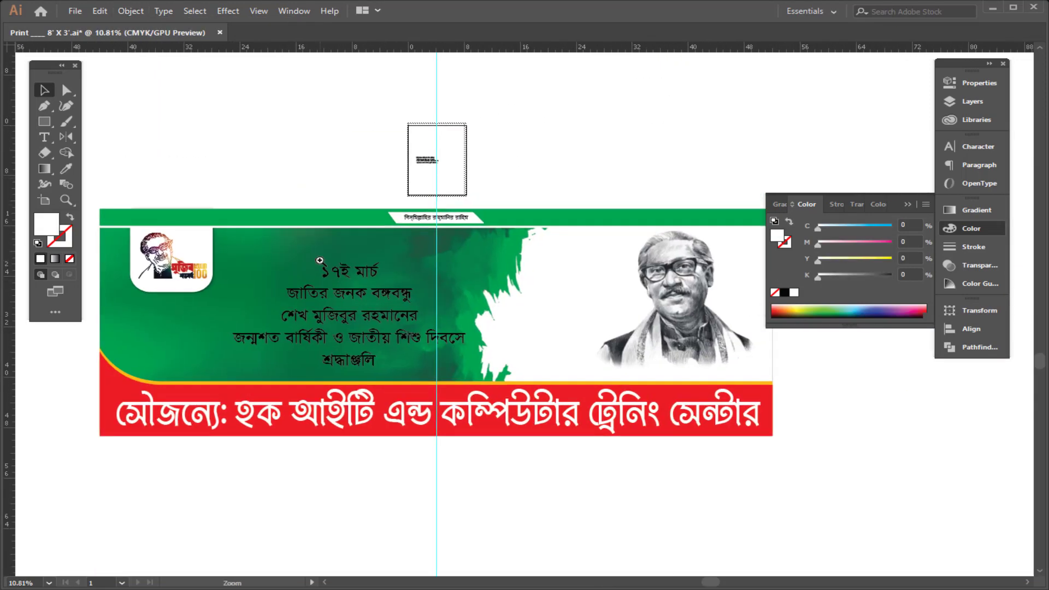
pyautogui.moveTo(321, 271); pyautogui.dragTo(393, 285)
pyautogui.click(515, 199)
pyautogui.moveTo(350, 146); pyautogui.dragTo(478, 140)
pyautogui.click(508, 267)
pyautogui.tripleClick(507, 268)
pyautogui.hotkey('ctrl', 'c')
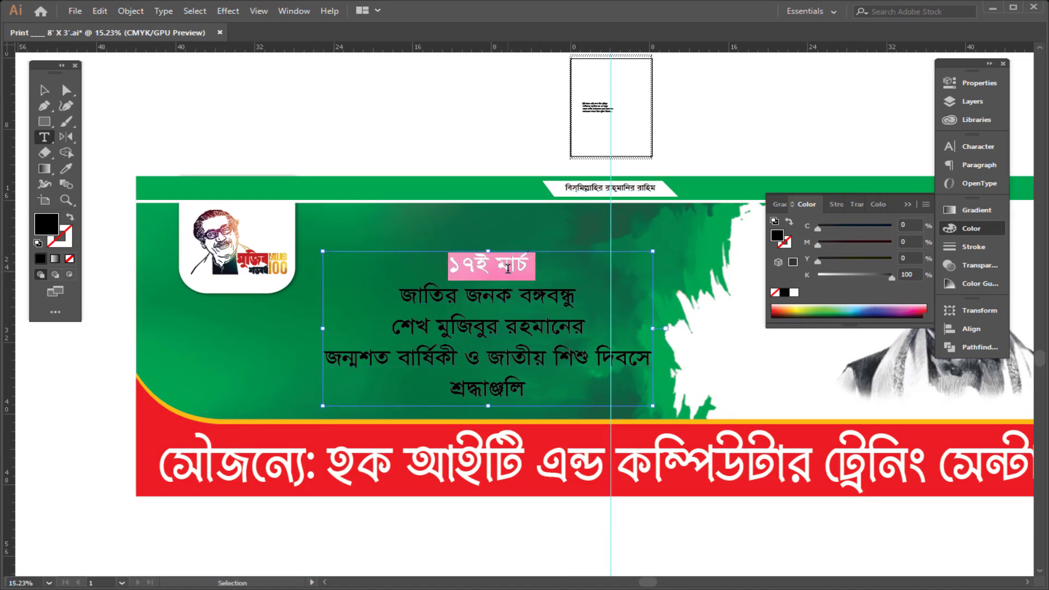
pyautogui.press('BackSpace')
pyautogui.press('Escape')
# Step: Duplicate the headline text block upward and replace its contents with the "১৭ই মার্চ" line
pyautogui.moveTo(483, 322); pyautogui.dragTo(440, 238)
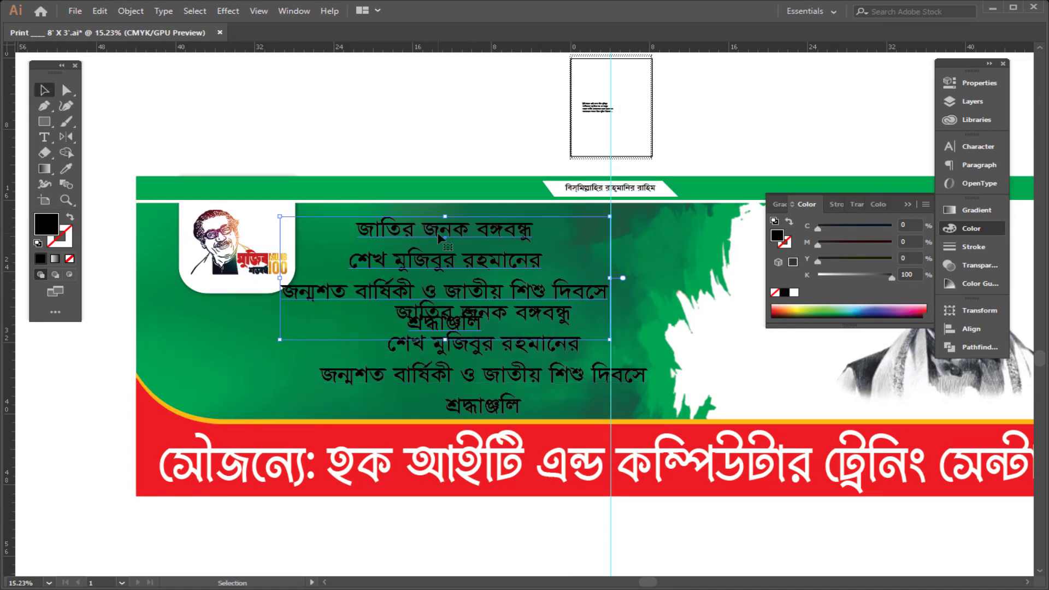
pyautogui.tripleClick(442, 236)
pyautogui.hotkey('ctrl', 'a')
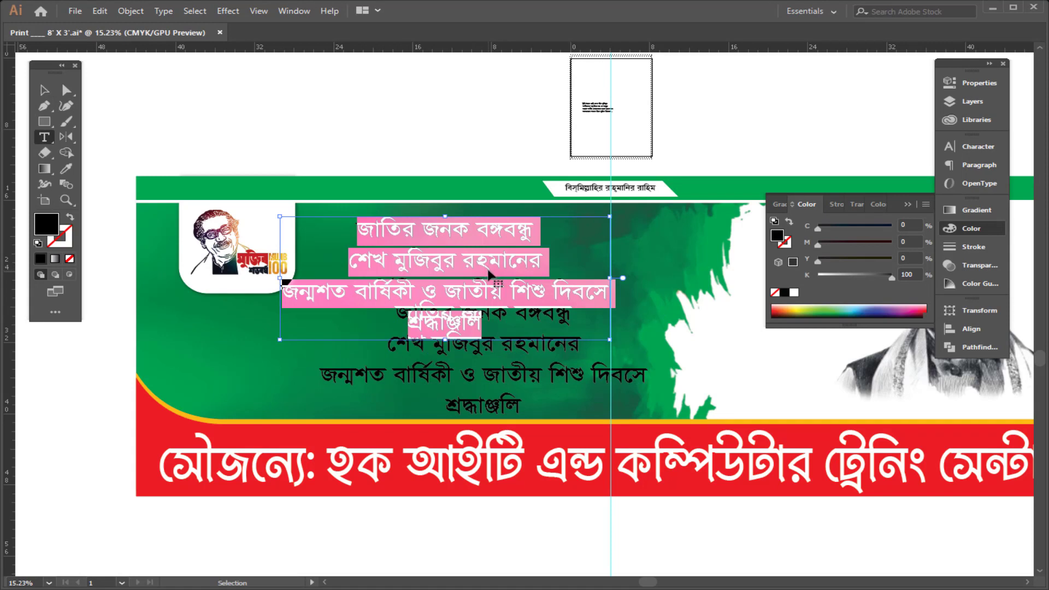
pyautogui.hotkey('ctrl', 'v')
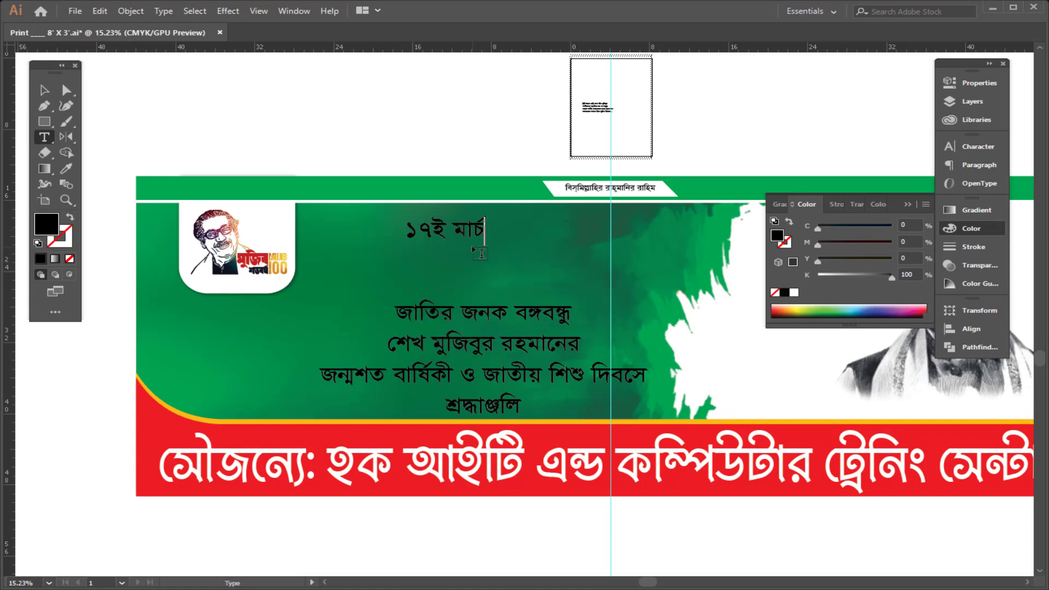
pyautogui.press('Escape')
# Step: Delete the word "মার্চ" from the new date text, leaving "১৭ই"
pyautogui.scroll(3, 386, 189)
pyautogui.moveTo(503, 254)
pyautogui.mouseDown()
pyautogui.moveTo(355, 252)
pyautogui.moveTo(487, 262)
pyautogui.mouseUp()
pyautogui.hotkey('ctrl', 'c')
pyautogui.press('t')
pyautogui.press('BackSpace')
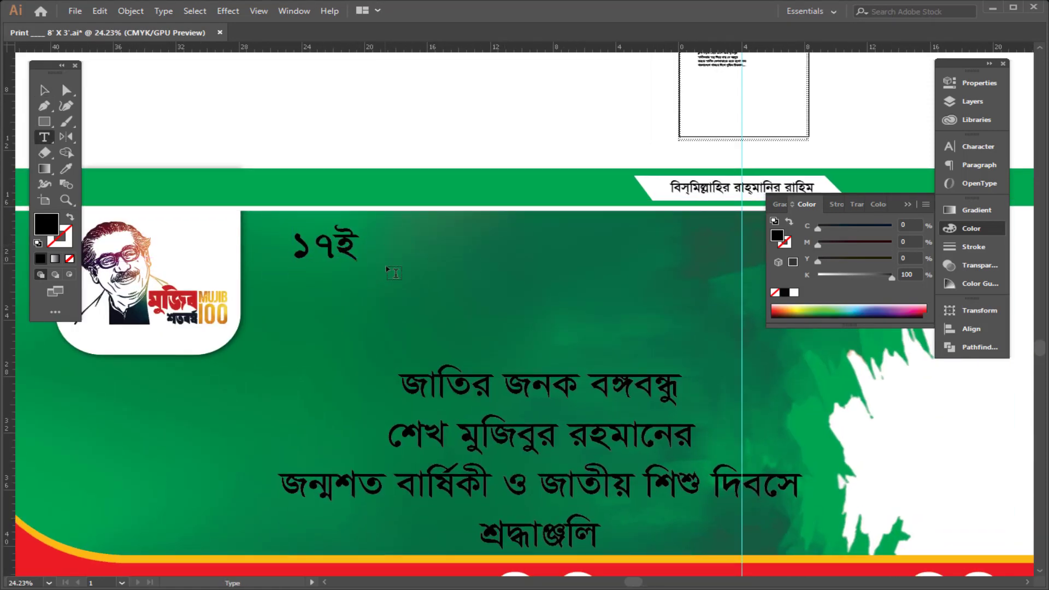
# Step: Duplicate the "১৭ই" text to the right and replace the copy's contents with "মার্চ"
pyautogui.press('Escape')
pyautogui.moveTo(350, 244); pyautogui.dragTo(470, 259)
pyautogui.press('t')
pyautogui.click(463, 268)
pyautogui.hotkey('ctrl', 'a')
pyautogui.hotkey('ctrl', 'v')
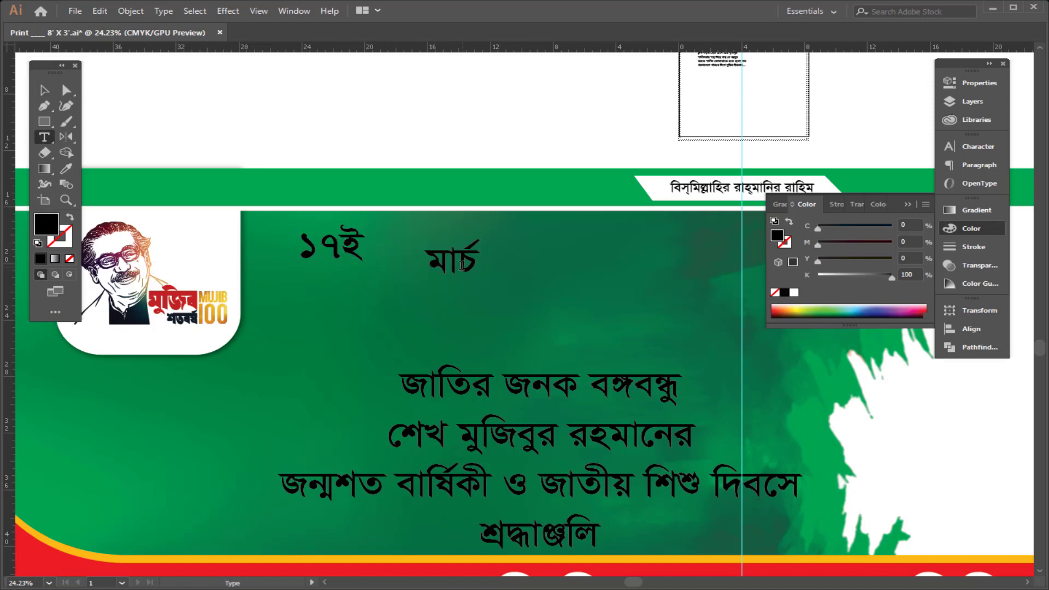
pyautogui.press('Escape')
# Step: Fill the "১৭ই" text white and scale it up
pyautogui.click(356, 256)
pyautogui.click(794, 292)
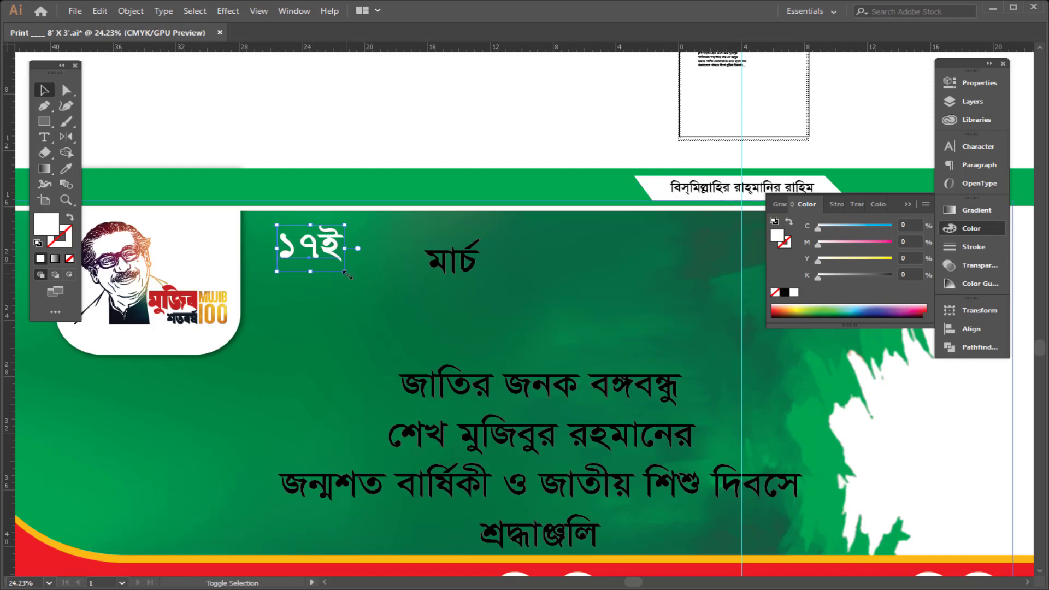
pyautogui.moveTo(366, 271); pyautogui.dragTo(483, 330)
# Step: Select both date texts and apply the Li Kongka Borno ANSI V1 Italic font
pyautogui.click(453, 264)
pyautogui.keyDown('shift'); pyautogui.click(335, 262); pyautogui.keyUp('shift')
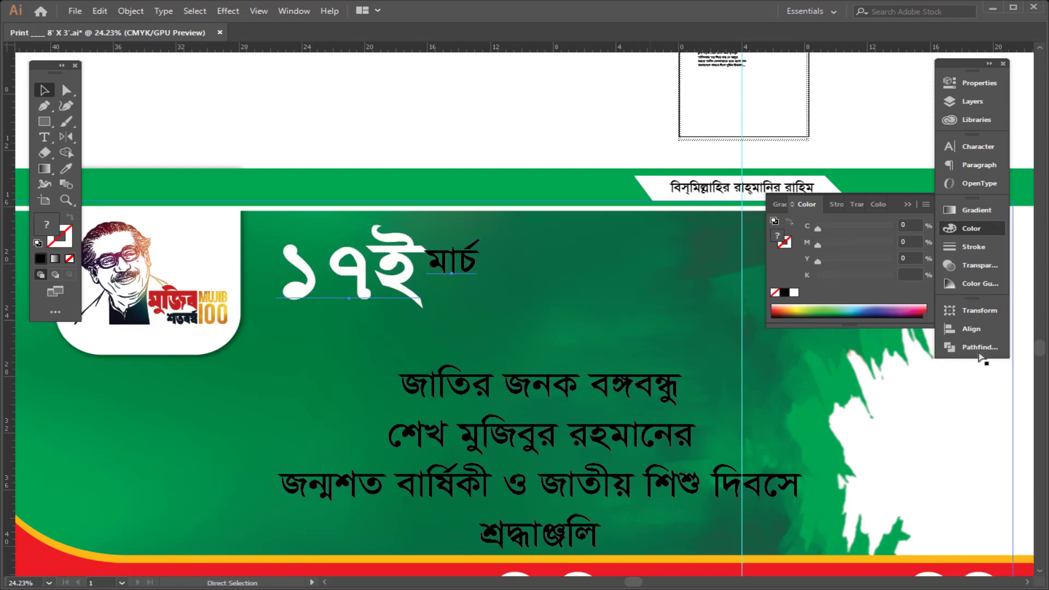
pyautogui.hotkey('ctrl', 't')
pyautogui.hotkey('ctrl', 't')
pyautogui.click(847, 163)
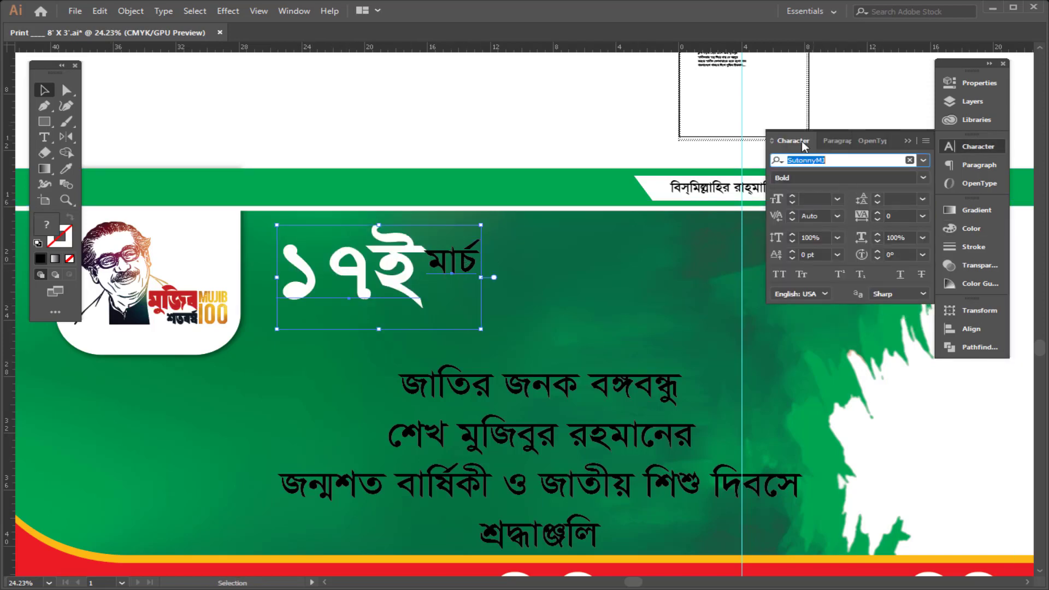
pyautogui.write('kong')
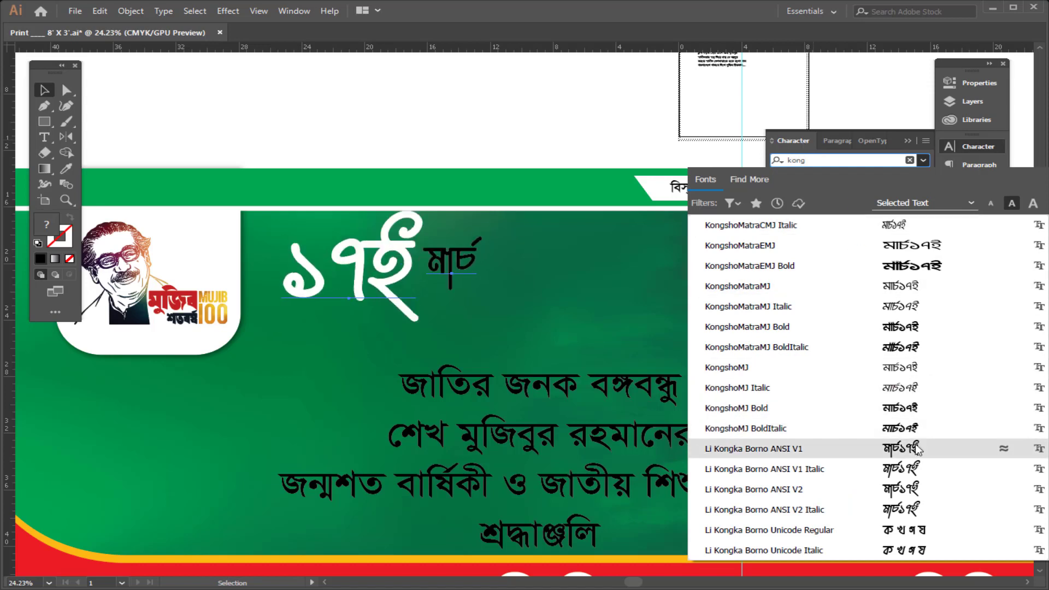
pyautogui.click(907, 471)
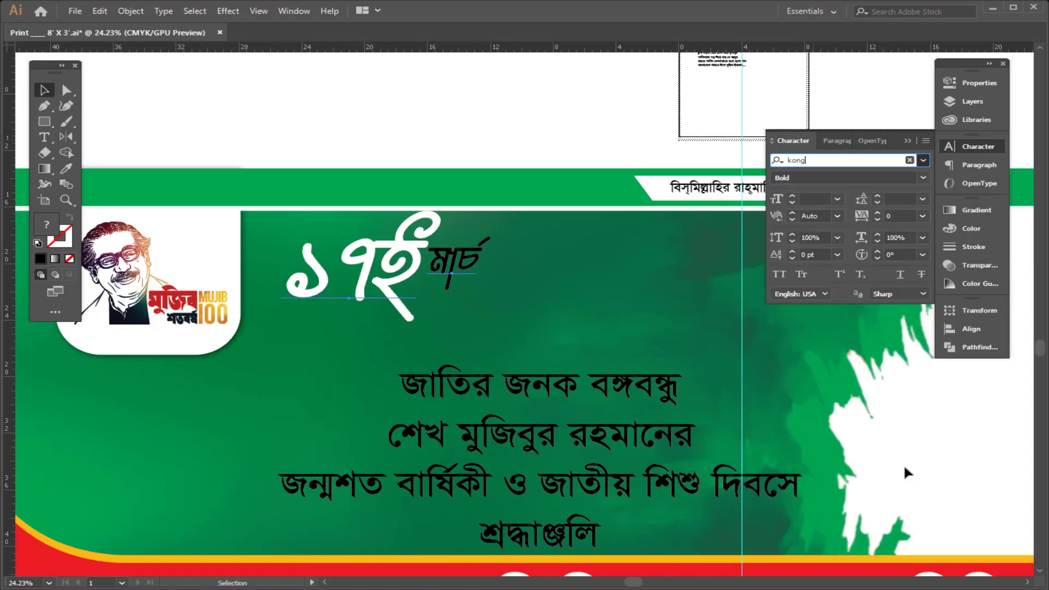
# Step: Set the "ই" character of the date to 360 pt
pyautogui.click(517, 106)
pyautogui.click(455, 257)
pyautogui.doubleClick(398, 263)
pyautogui.moveTo(386, 253); pyautogui.dragTo(407, 265)
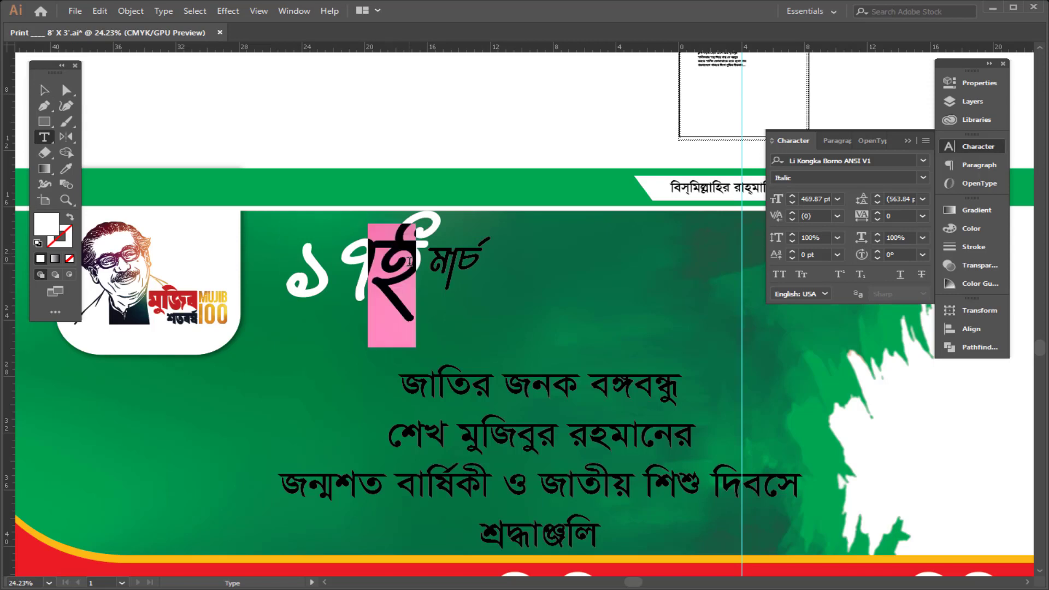
pyautogui.hotkey('ctrl', 't')
pyautogui.hotkey('ctrl', 't')
pyautogui.click(814, 199)
pyautogui.write('450')
pyautogui.press('Return')
pyautogui.hotkey('shift', 'Down')
pyautogui.hotkey('shift', 'Down')
pyautogui.hotkey('shift', 'Down')
pyautogui.hotkey('shift', 'Down')
pyautogui.hotkey('shift', 'Down')
pyautogui.hotkey('shift', 'Down')
pyautogui.hotkey('shift', 'Down')
pyautogui.hotkey('shift', 'Down')
pyautogui.hotkey('shift', 'Down')
pyautogui.hotkey('shift', 'Down')
pyautogui.hotkey('shift', 'Down')
pyautogui.hotkey('shift', 'Down')
pyautogui.hotkey('shift', 'Down')
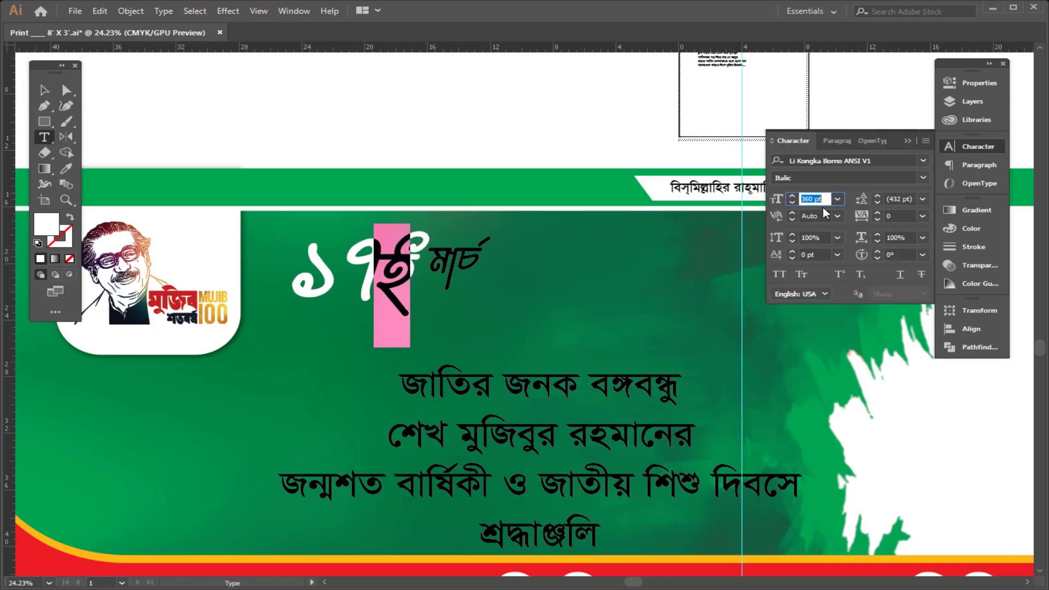
pyautogui.click(385, 279)
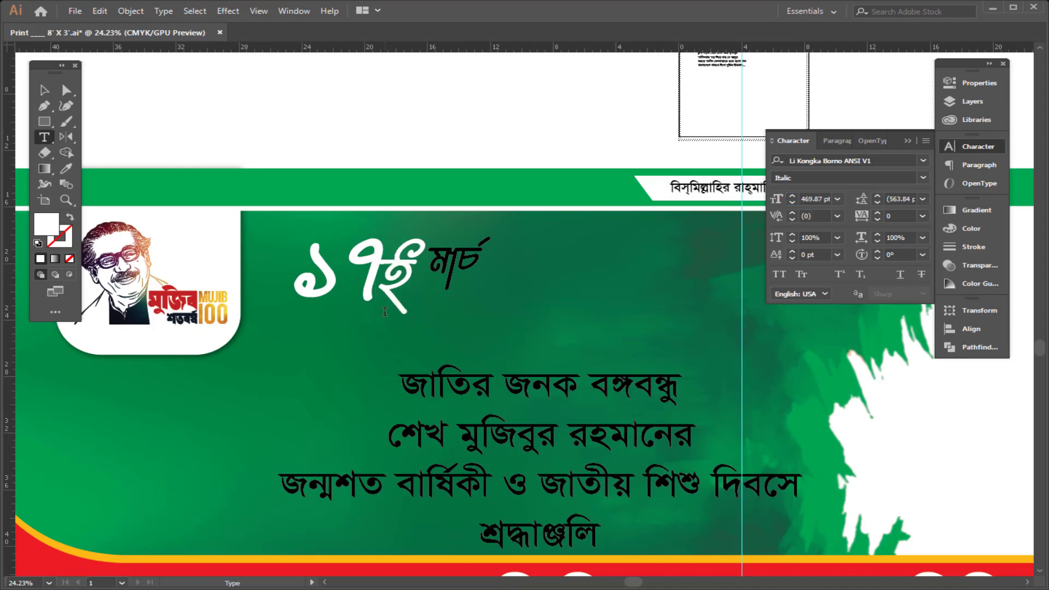
# Step: Delete the "ই" character from the date text, leaving "১৭"
pyautogui.hotkey('shift', 'Right')
pyautogui.hotkey('ctrl', 'c')
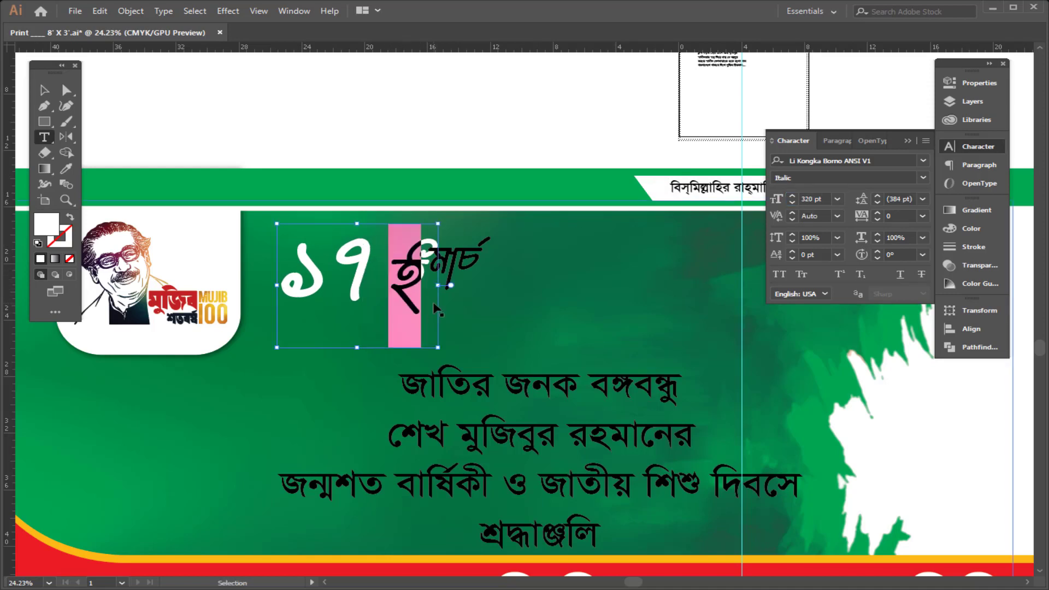
pyautogui.press('BackSpace')
pyautogui.press('Escape')
pyautogui.doubleClick(369, 265)
pyautogui.hotkey('ctrl', 'a')
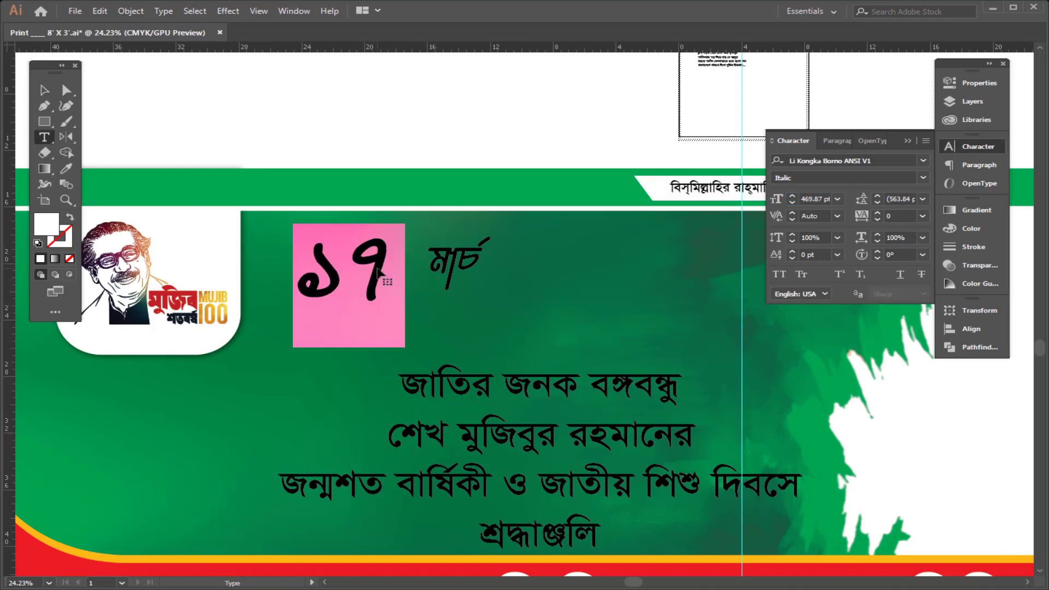
pyautogui.press('Right')
pyautogui.press('BackSpace')
pyautogui.press('Escape')
# Step: Move "১৭" left, duplicate it beside itself and paste new contents into the copy to form "ই"
pyautogui.moveTo(328, 277); pyautogui.dragTo(270, 271)
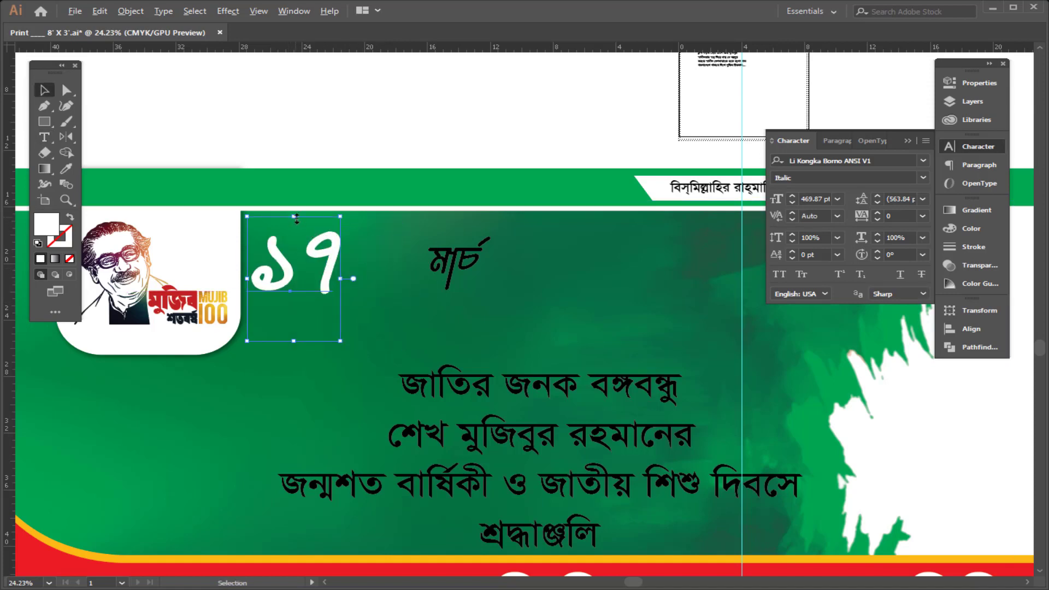
pyautogui.moveTo(297, 218); pyautogui.dragTo(299, 208)
pyautogui.moveTo(314, 257); pyautogui.dragTo(320, 260)
pyautogui.moveTo(320, 259); pyautogui.dragTo(372, 260)
pyautogui.doubleClick(377, 259)
pyautogui.hotkey('ctrl', 'a')
pyautogui.hotkey('ctrl', 'v')
pyautogui.press('Escape')
# Step: Enlarge the "মার্চ" text, place it beside the date and color it yellow with Y 100
pyautogui.click(462, 265)
pyautogui.moveTo(491, 298); pyautogui.dragTo(637, 372)
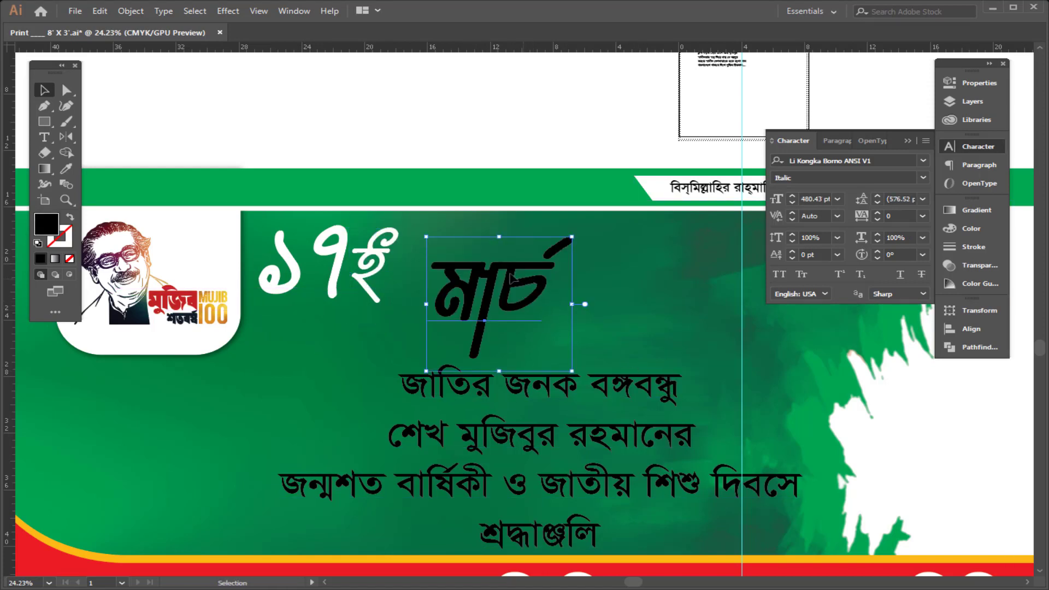
pyautogui.moveTo(511, 279); pyautogui.dragTo(483, 265)
pyautogui.click(986, 232)
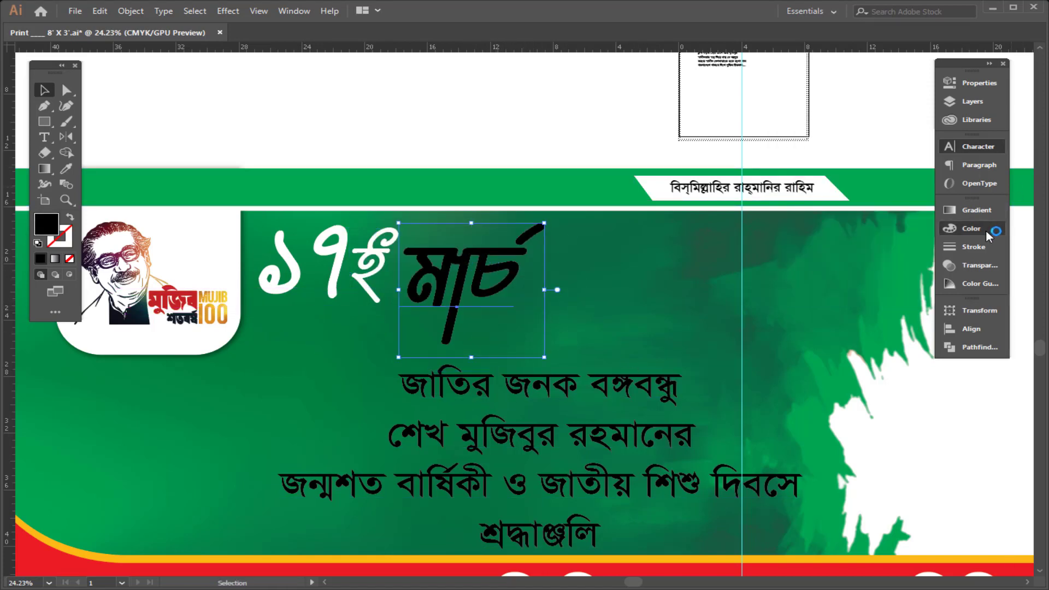
pyautogui.click(794, 293)
pyautogui.moveTo(818, 262); pyautogui.dragTo(894, 263)
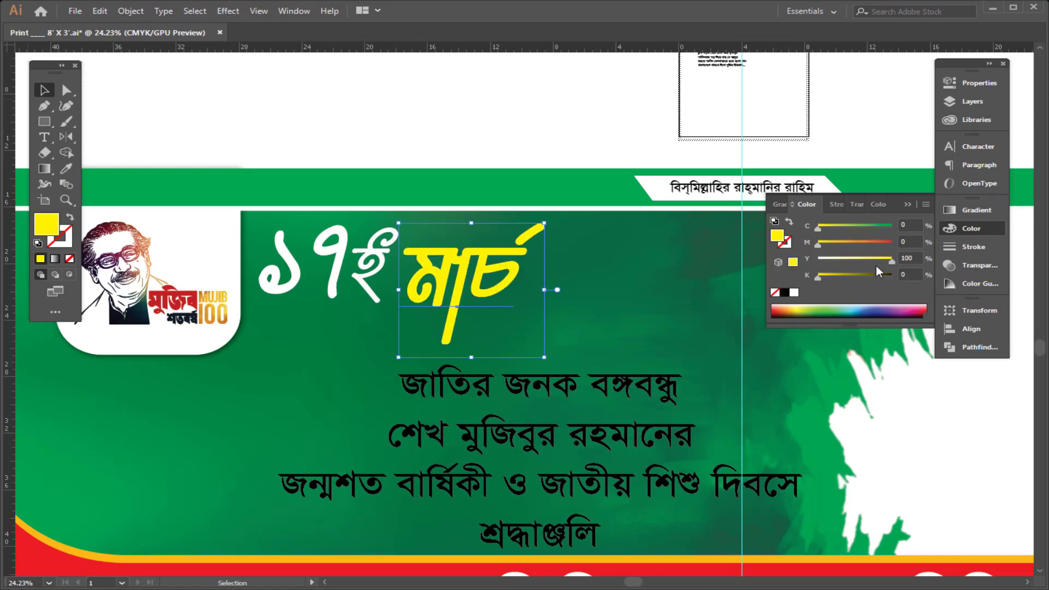
# Step: Apply the KongshoMJ font to the headline text block
pyautogui.click(566, 101)
pyautogui.moveTo(553, 100); pyautogui.dragTo(503, 104)
pyautogui.scroll(1, 394, 312)
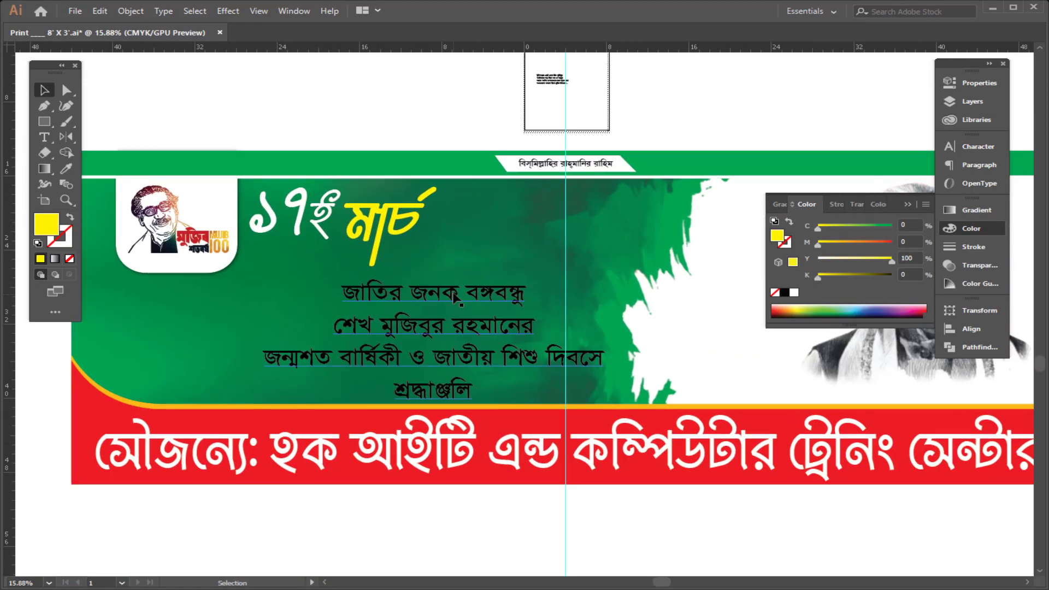
pyautogui.click(440, 305)
pyautogui.hotkey('ctrl', 't')
pyautogui.click(865, 160)
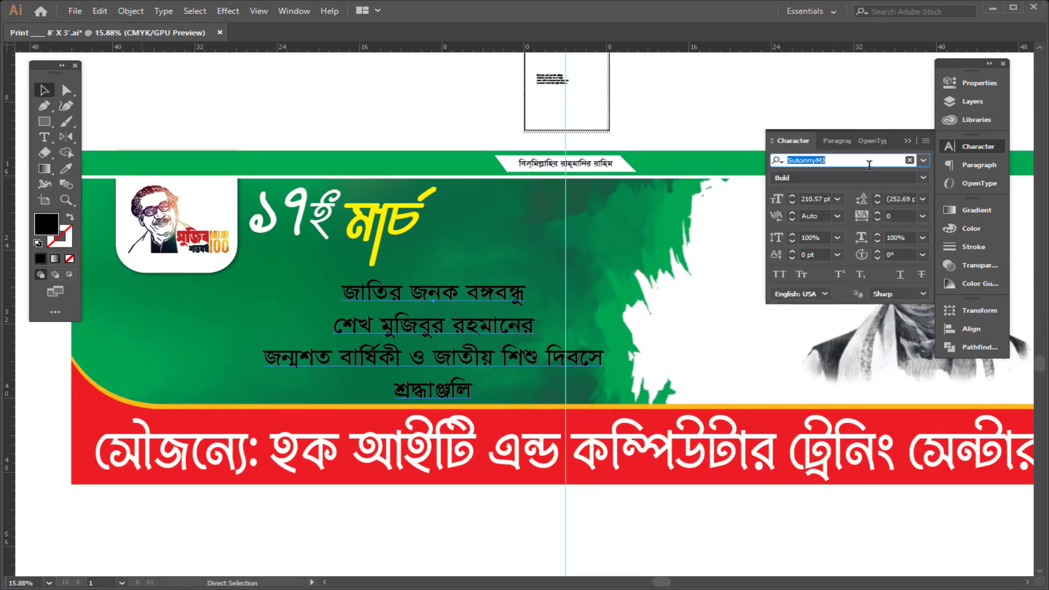
pyautogui.write('kon')
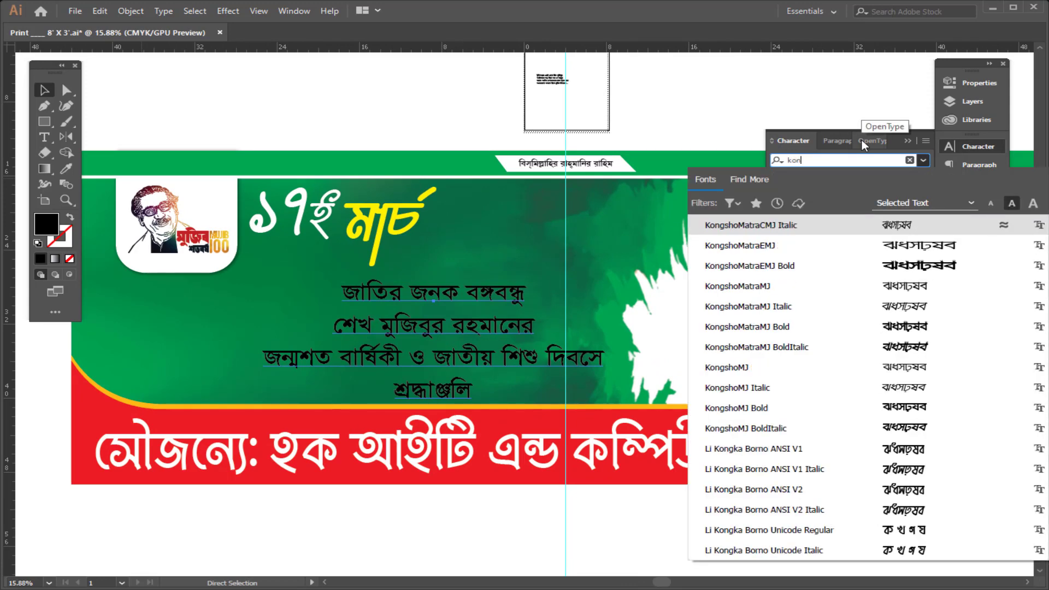
pyautogui.write('g')
pyautogui.click(862, 407)
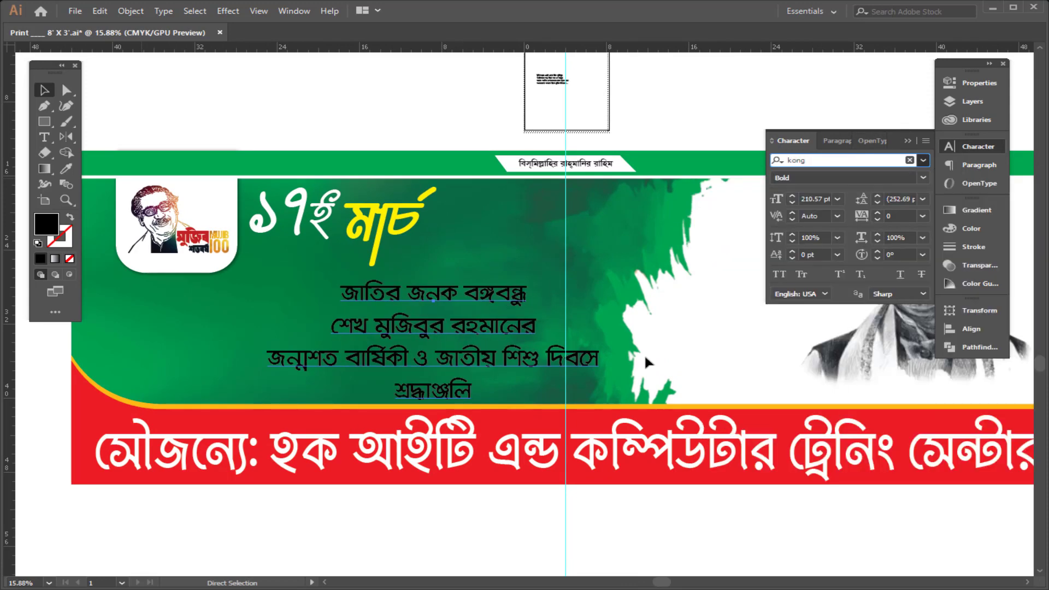
# Step: Cut the "শ্রদ্ধাঞ্জলি" line out of the headline block and remove the leftover empty line
pyautogui.tripleClick(452, 382)
pyautogui.hotkey('ctrl', 'x')
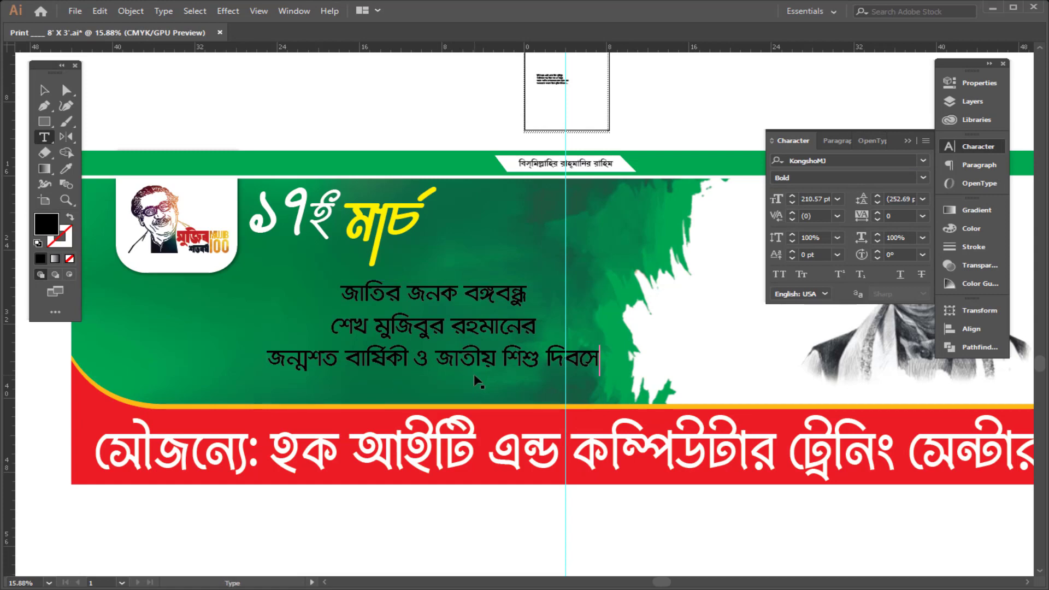
pyautogui.press('Escape')
pyautogui.scroll(1, 517, 366)
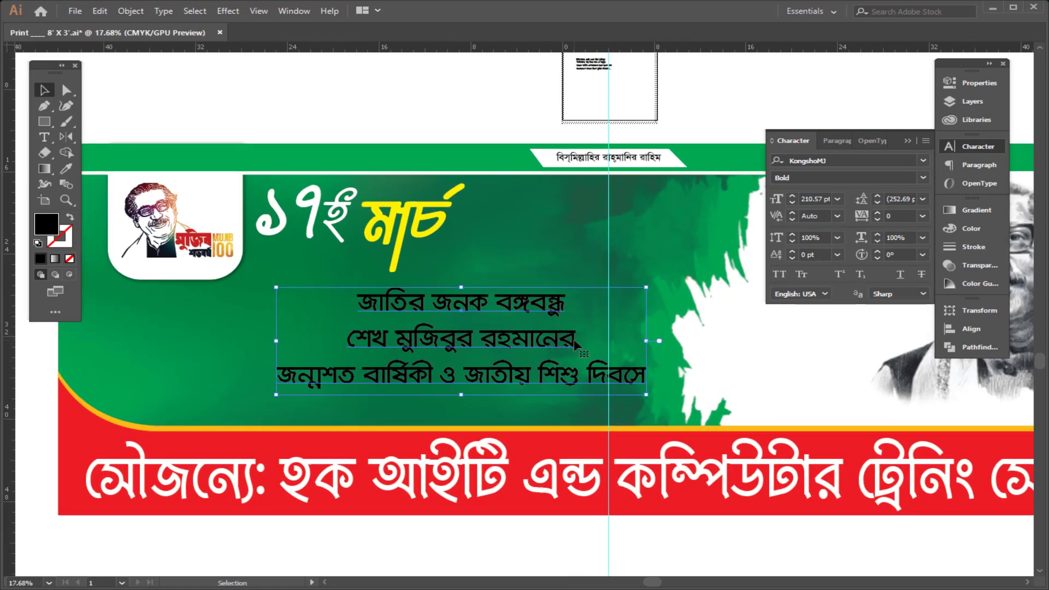
pyautogui.doubleClick(637, 367)
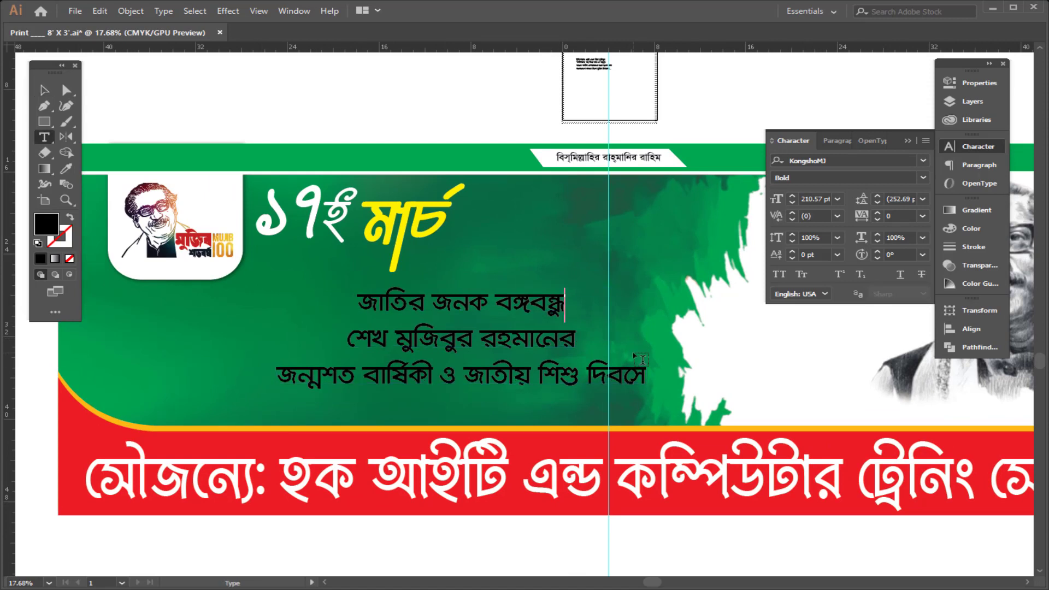
pyautogui.press('BackSpace')
pyautogui.press('Escape')
# Step: Widen the headline text block and scale it up
pyautogui.moveTo(539, 304); pyautogui.dragTo(404, 303)
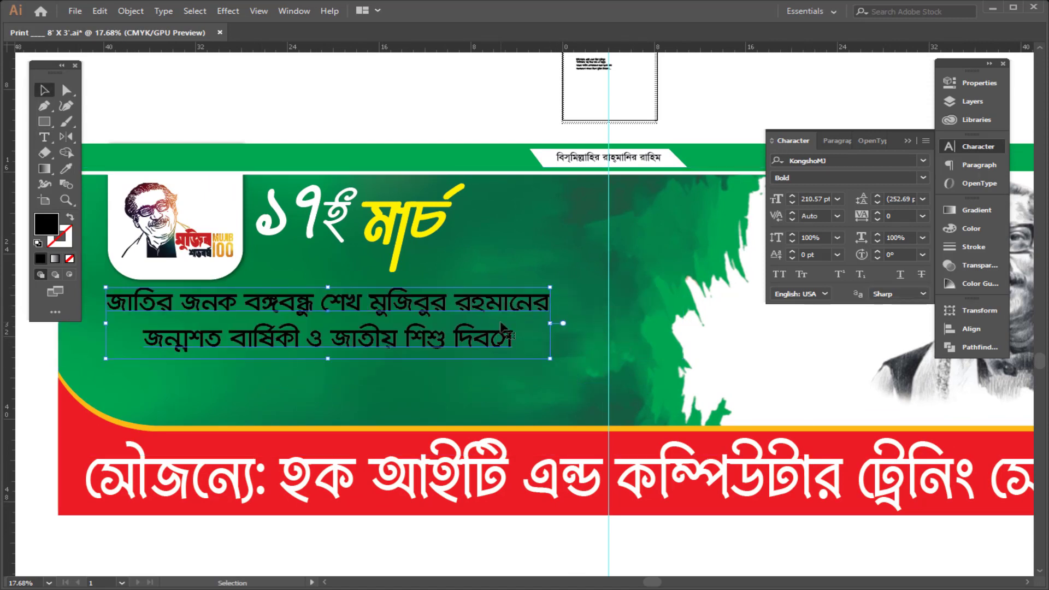
pyautogui.moveTo(462, 329); pyautogui.dragTo(443, 330)
pyautogui.moveTo(519, 380); pyautogui.dragTo(408, 382)
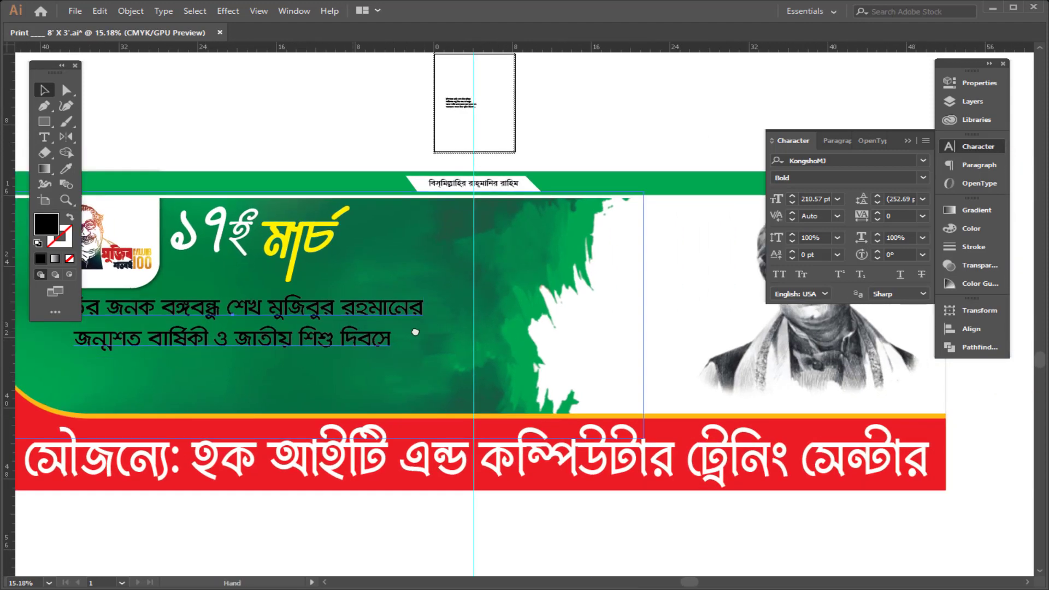
pyautogui.moveTo(417, 330); pyautogui.dragTo(541, 377)
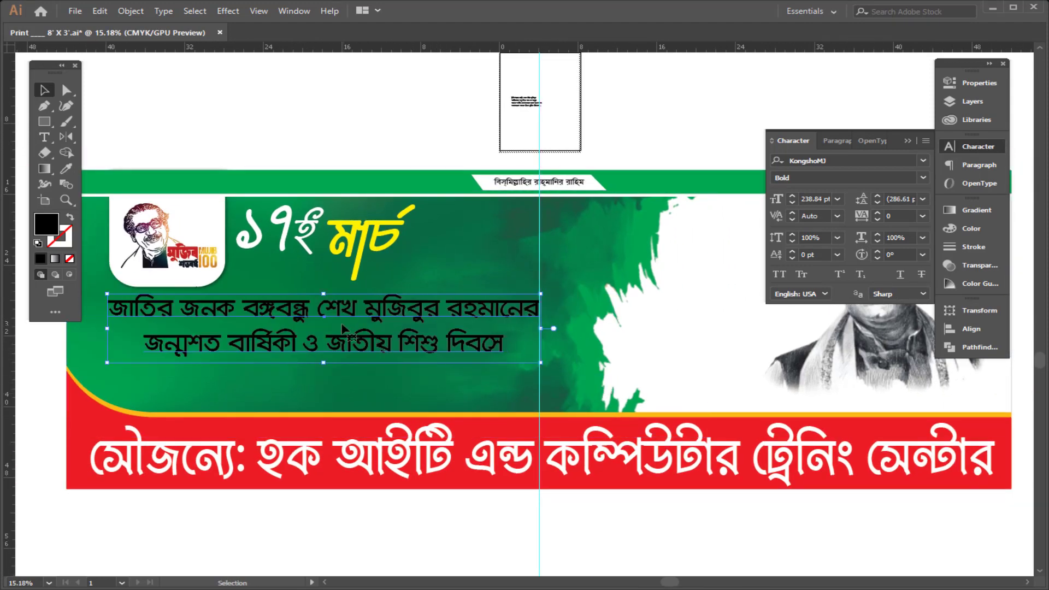
# Step: Insert a line break after "বঙ্গবন্ধু" to restore three headline lines
pyautogui.doubleClick(316, 310)
pyautogui.press('Return')
pyautogui.press('Escape')
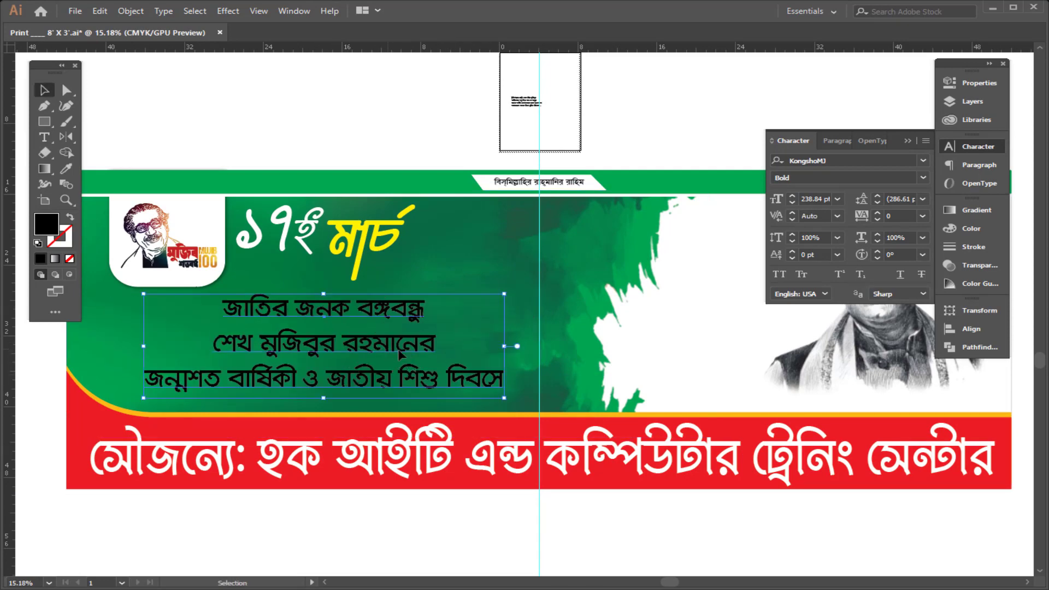
# Step: Move and enlarge the headline block and fill it white
pyautogui.moveTo(399, 351); pyautogui.dragTo(420, 351)
pyautogui.moveTo(525, 294); pyautogui.dragTo(559, 284)
pyautogui.moveTo(558, 398); pyautogui.dragTo(571, 402)
pyautogui.click(984, 233)
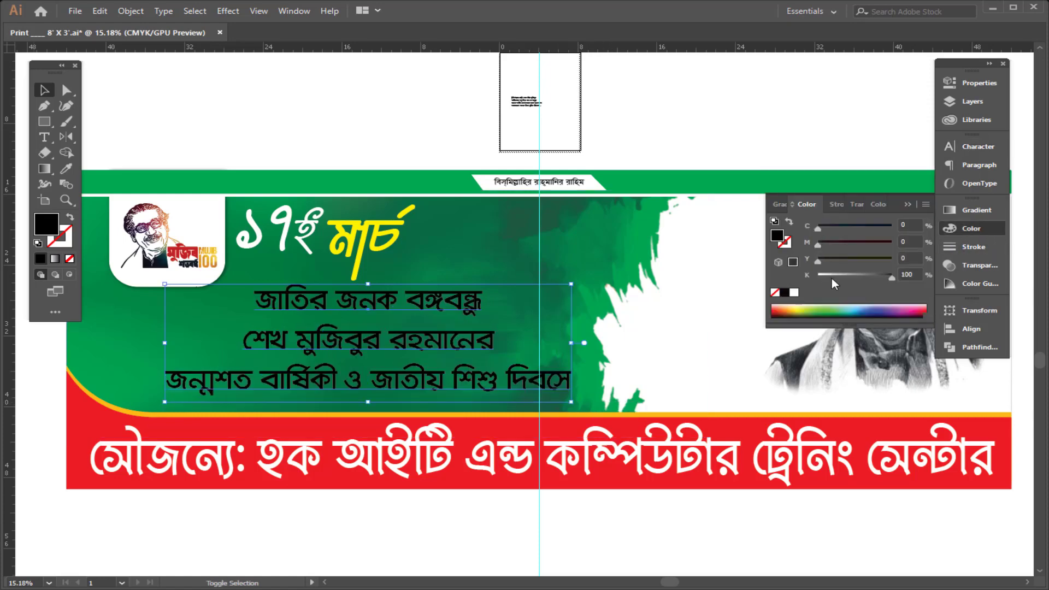
pyautogui.click(794, 292)
# Step: Duplicate the headline block to the right, replace its contents with "শ্রদ্ধাঞ্জলি" and enlarge it
pyautogui.moveTo(444, 345); pyautogui.dragTo(432, 345)
pyautogui.moveTo(384, 409); pyautogui.dragTo(282, 400)
pyautogui.moveTo(271, 362); pyautogui.dragTo(549, 323)
pyautogui.doubleClick(553, 328)
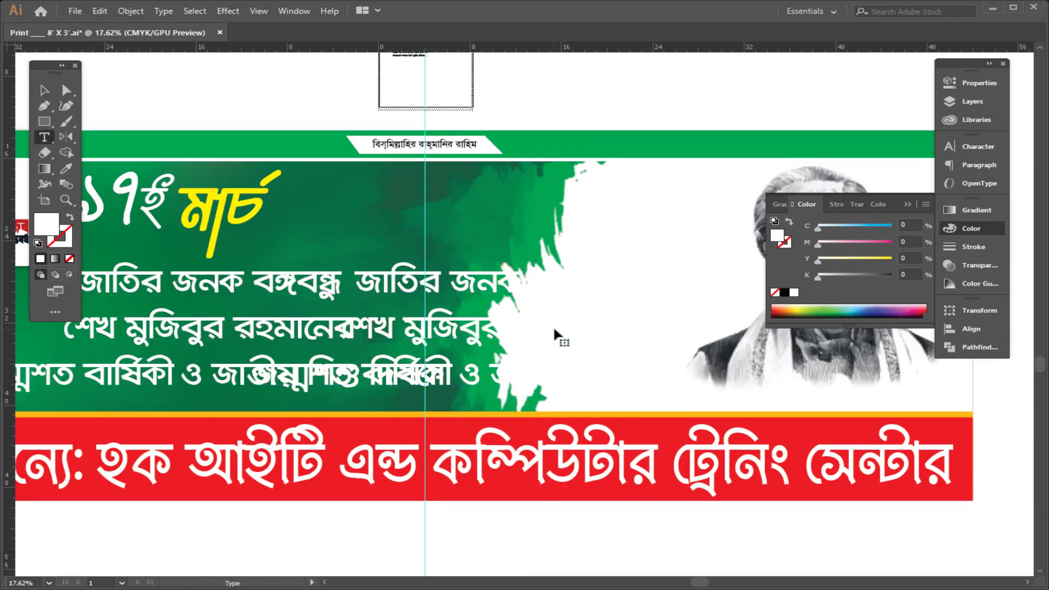
pyautogui.hotkey('ctrl', 'a')
pyautogui.hotkey('ctrl', 'v')
pyautogui.press('Escape')
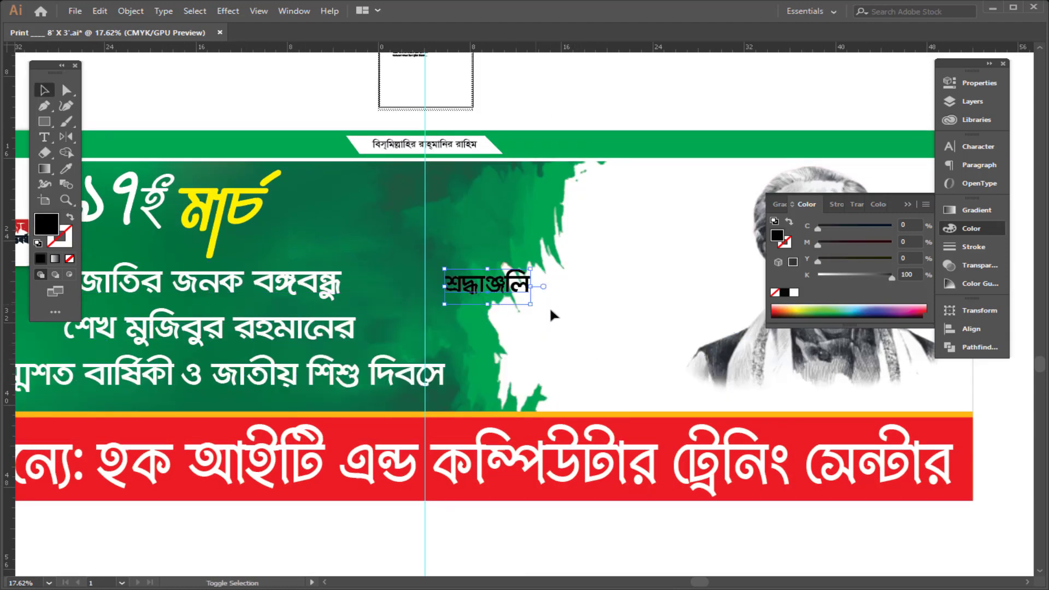
pyautogui.moveTo(543, 298); pyautogui.dragTo(662, 345)
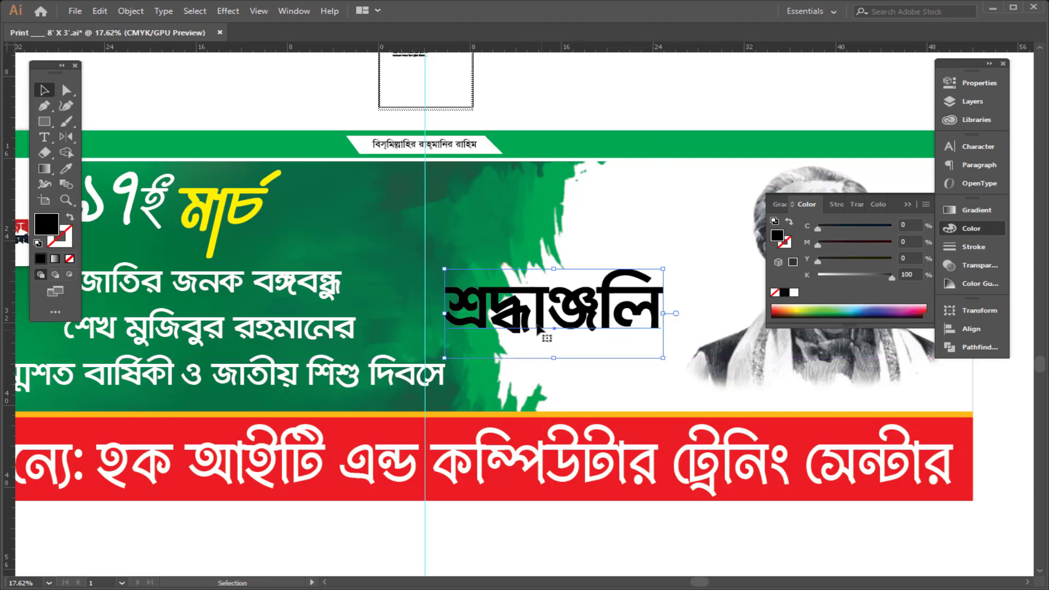
# Step: Reposition the headline block under the date
pyautogui.keyDown('ctrl'); pyautogui.keyDown('alt'); pyautogui.click(558, 360); pyautogui.keyUp('alt'); pyautogui.keyUp('ctrl')
pyautogui.keyDown('ctrl'); pyautogui.keyDown('alt'); pyautogui.click(557, 359); pyautogui.keyUp('alt'); pyautogui.keyUp('ctrl')
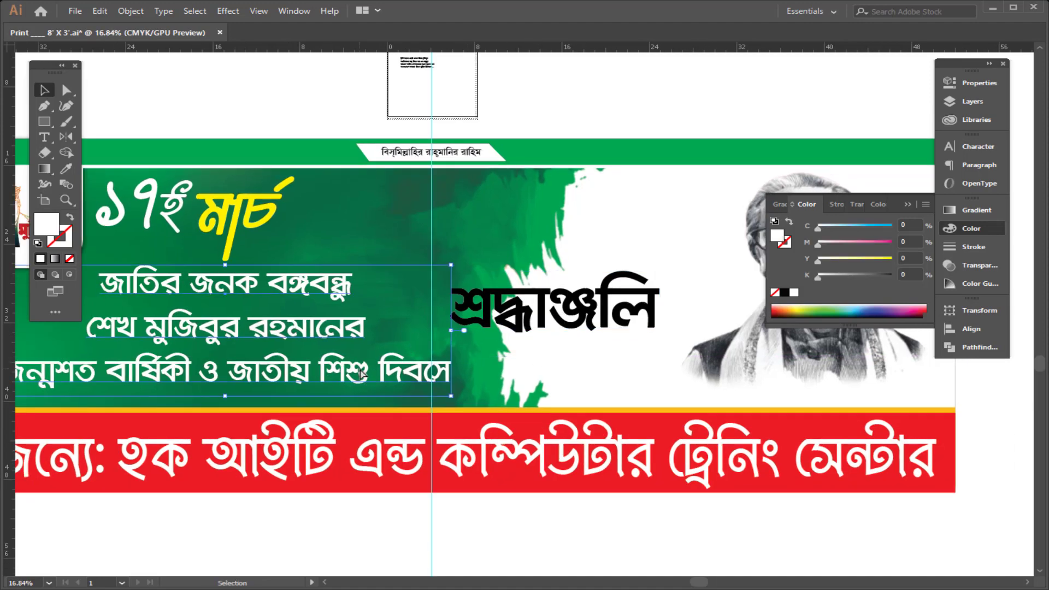
pyautogui.moveTo(314, 331); pyautogui.dragTo(398, 331)
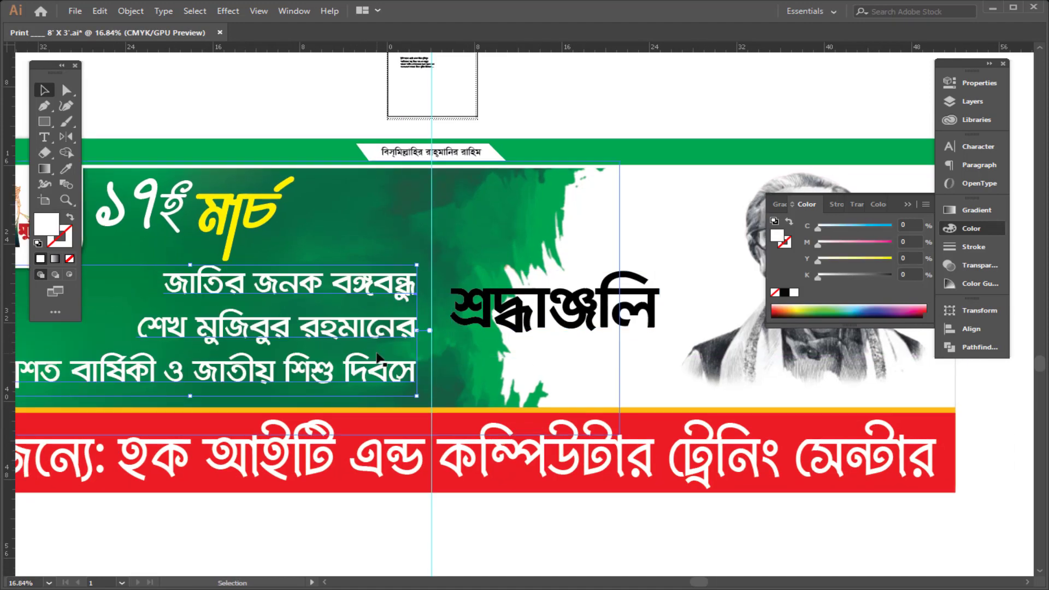
pyautogui.scroll(-4, 445, 360)
pyautogui.moveTo(477, 340); pyautogui.dragTo(459, 339)
pyautogui.moveTo(569, 344); pyautogui.dragTo(581, 345)
# Step: Adjust the headline's line spacing, tightening and then loosening it
pyautogui.hotkey('alt', 'Up')
pyautogui.hotkey('alt', 'Up')
pyautogui.hotkey('alt', 'Up')
pyautogui.hotkey('alt', 'Up')
pyautogui.hotkey('alt', 'Up')
pyautogui.hotkey('alt', 'Up')
pyautogui.hotkey('alt', 'Up')
pyautogui.hotkey('alt', 'Up')
pyautogui.hotkey('alt', 'Up')
pyautogui.hotkey('alt', 'Up')
pyautogui.hotkey('alt', 'Up')
pyautogui.hotkey('alt', 'Up')
pyautogui.hotkey('alt', 'Up')
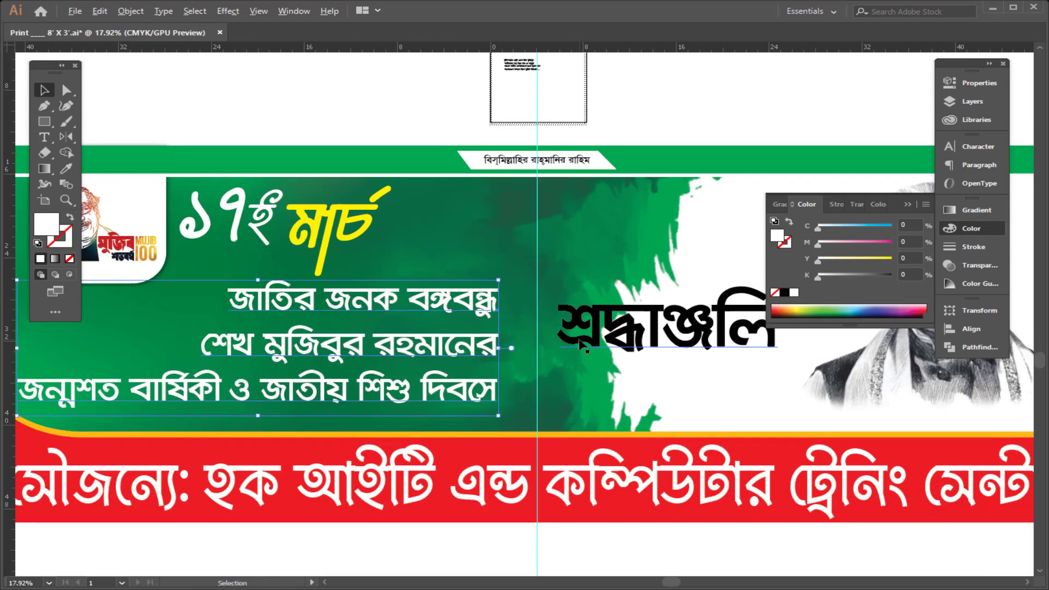
pyautogui.moveTo(258, 412); pyautogui.dragTo(258, 418)
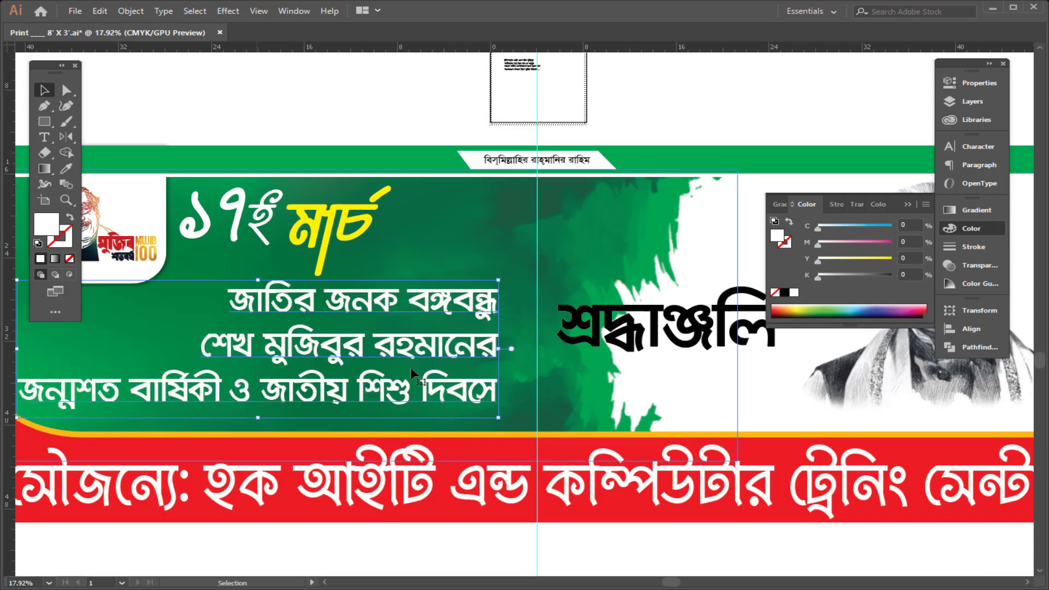
pyautogui.scroll(-2, 417, 374)
pyautogui.moveTo(359, 374); pyautogui.dragTo(406, 361)
pyautogui.hotkey('alt', 'Down')
pyautogui.hotkey('alt', 'Down')
pyautogui.hotkey('alt', 'Down')
pyautogui.hotkey('alt', 'Down')
pyautogui.hotkey('alt', 'Down')
pyautogui.hotkey('alt', 'Down')
pyautogui.hotkey('alt', 'Down')
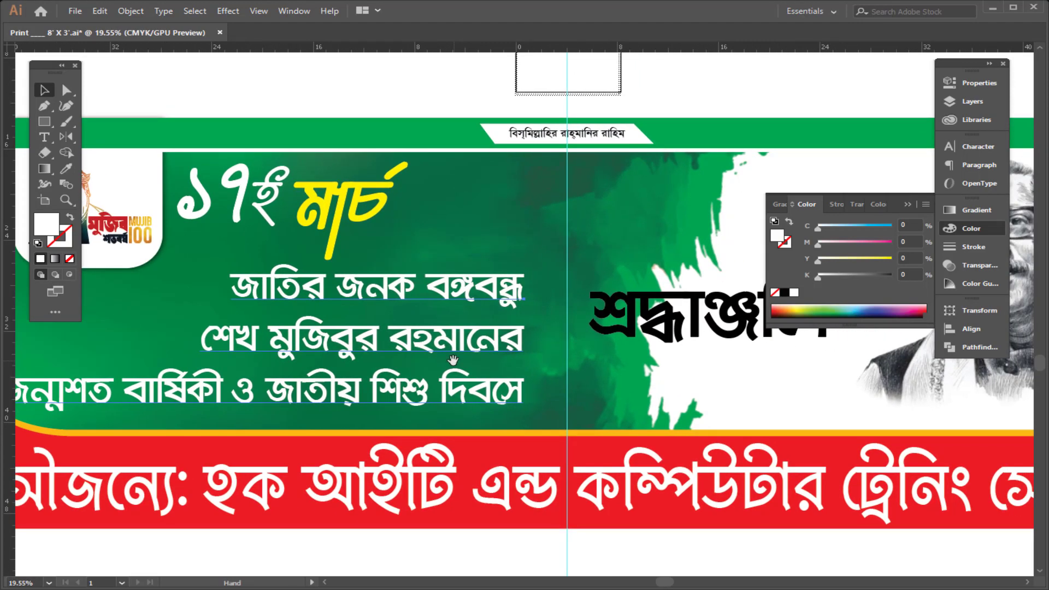
# Step: Draw a vertical divider line between the three-line tribute text and the headline, with a white 12 pt stroke
pyautogui.hotkey('ctrl', 'shift', 'a')
pyautogui.press('p')
pyautogui.click(542, 263)
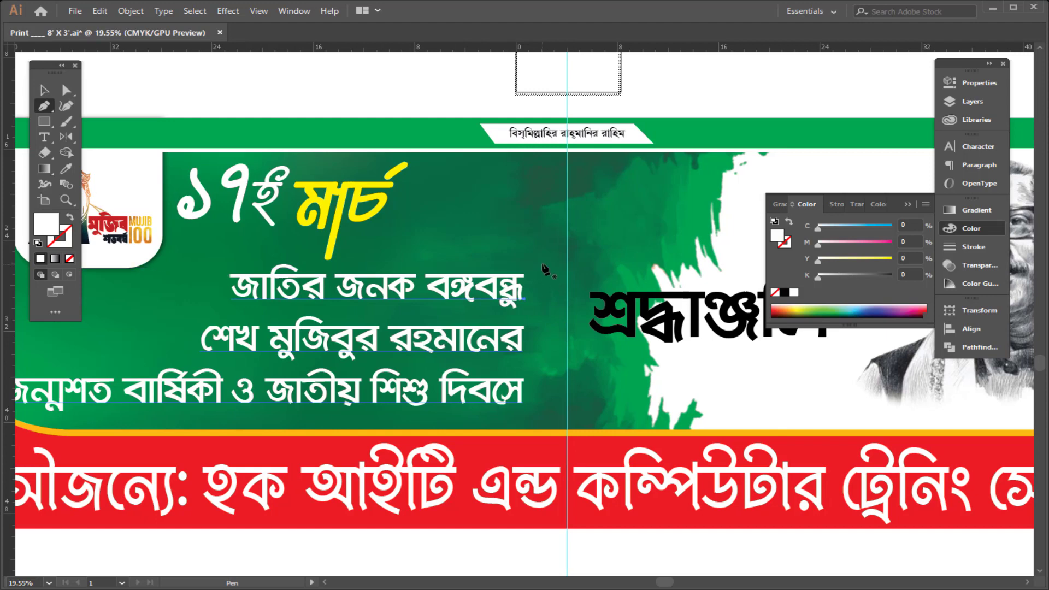
pyautogui.keyDown('shift'); pyautogui.click(556, 411); pyautogui.keyUp('shift')
pyautogui.press('v')
pyautogui.scroll(1, 537, 267)
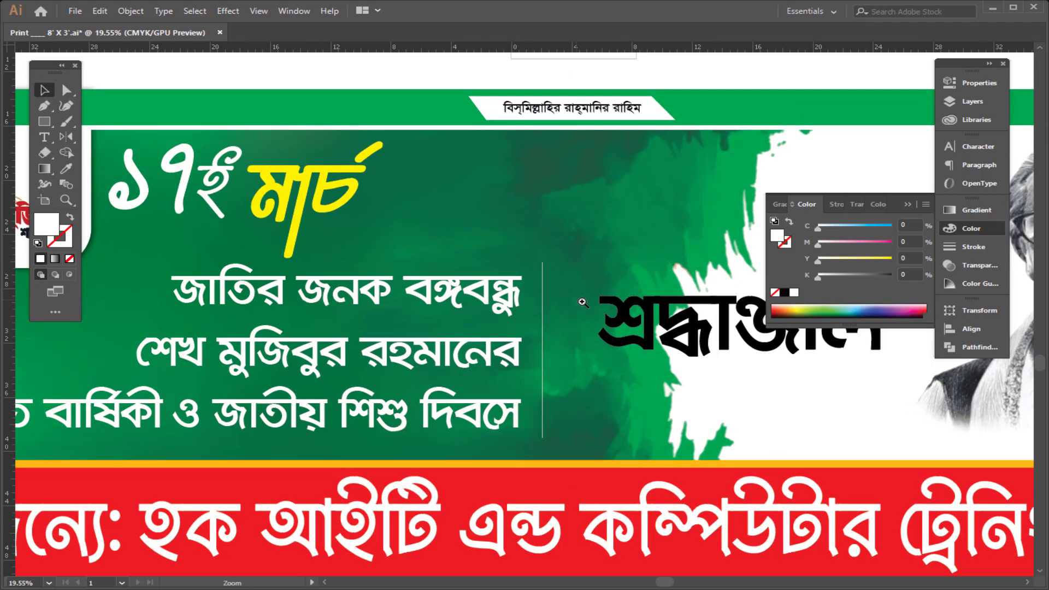
pyautogui.click(69, 218)
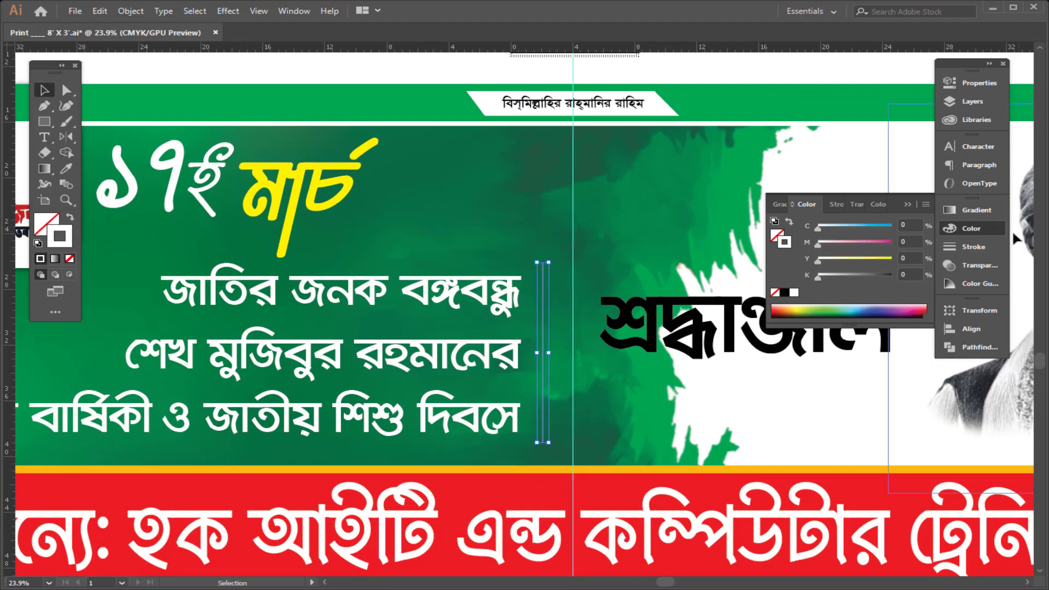
pyautogui.click(978, 247)
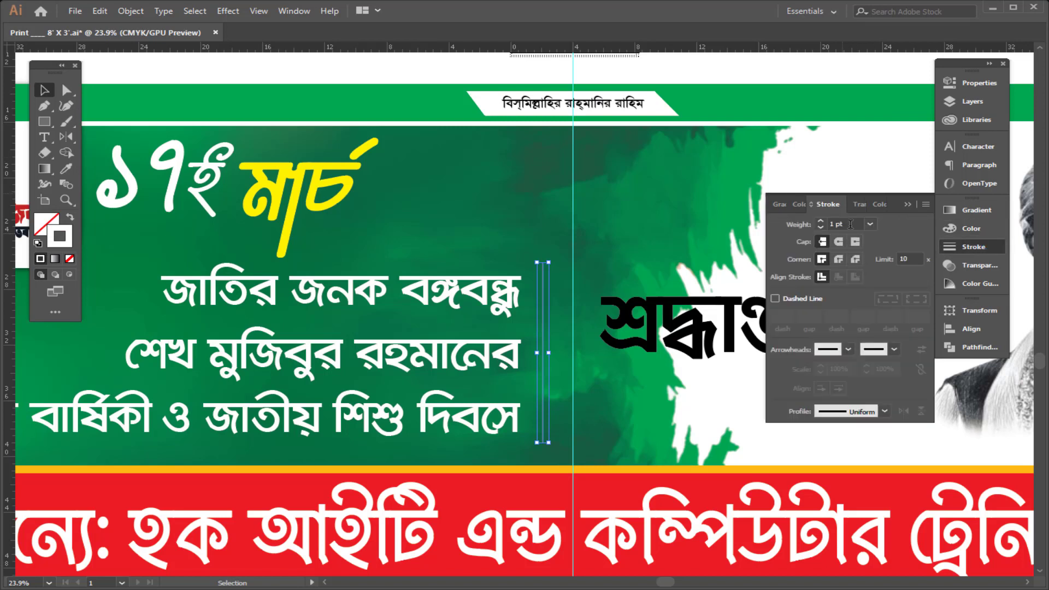
pyautogui.write('1')
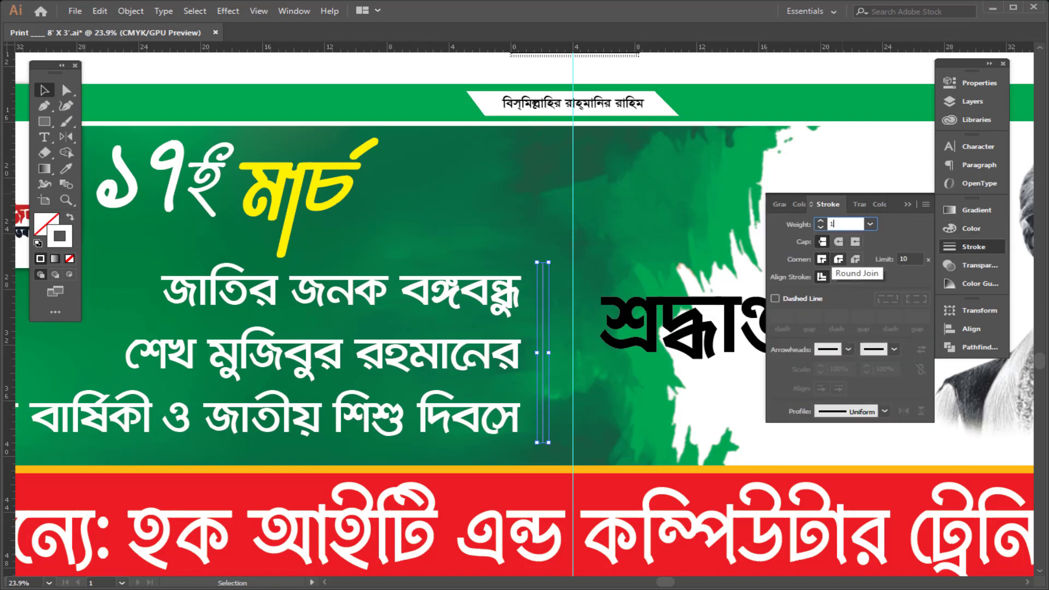
pyautogui.write('2')
pyautogui.press('Return')
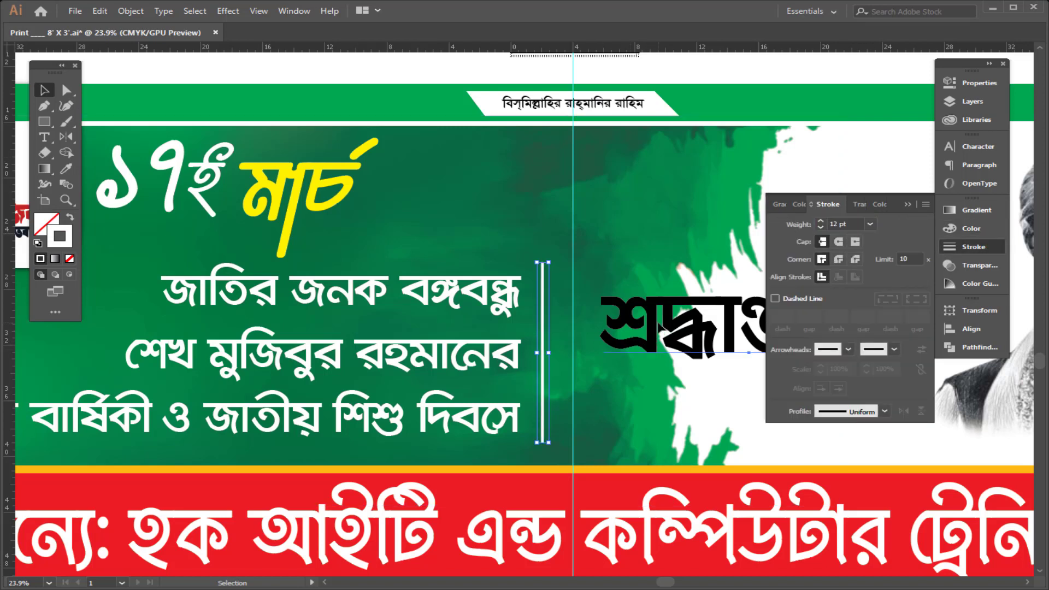
# Step: Move the শ্রদ্ধাঞ্জলি headline beside the divider and stretch it wider
pyautogui.moveTo(658, 324); pyautogui.dragTo(620, 354)
pyautogui.moveTo(754, 360); pyautogui.dragTo(515, 357)
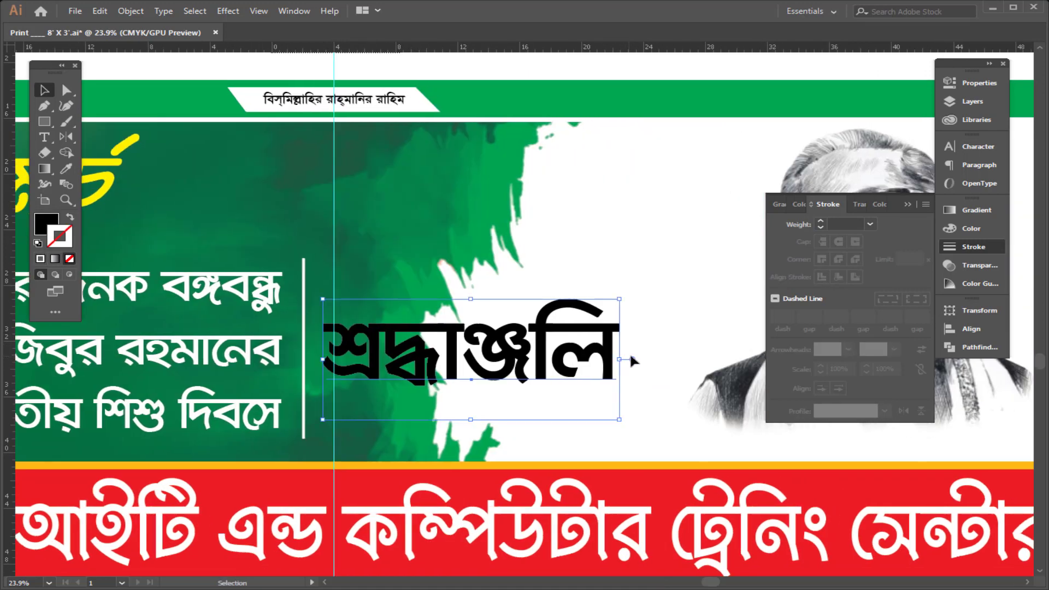
pyautogui.moveTo(621, 359); pyautogui.dragTo(668, 359)
# Step: Change the headline's font to Li Shobuj Borno ANSI V1
pyautogui.hotkey('ctrl', 't')
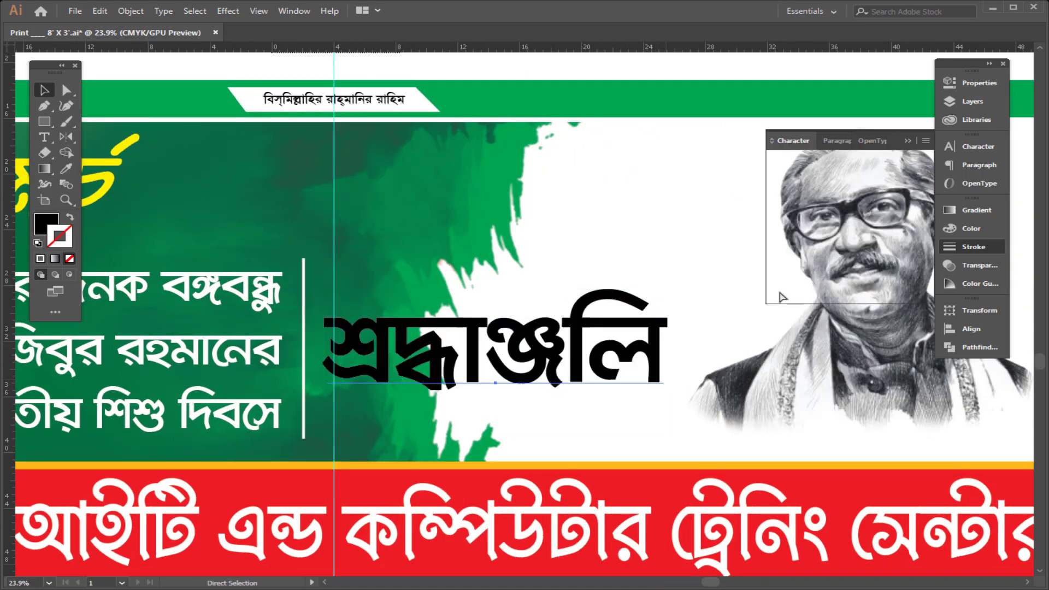
pyautogui.click(858, 158)
pyautogui.write('sho')
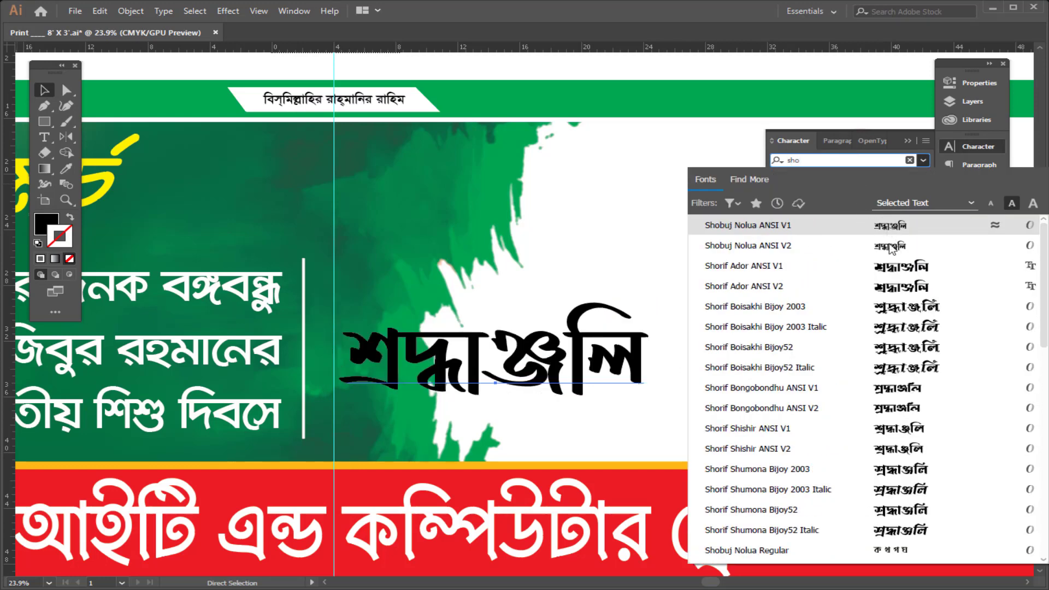
pyautogui.scroll(-4, 932, 494)
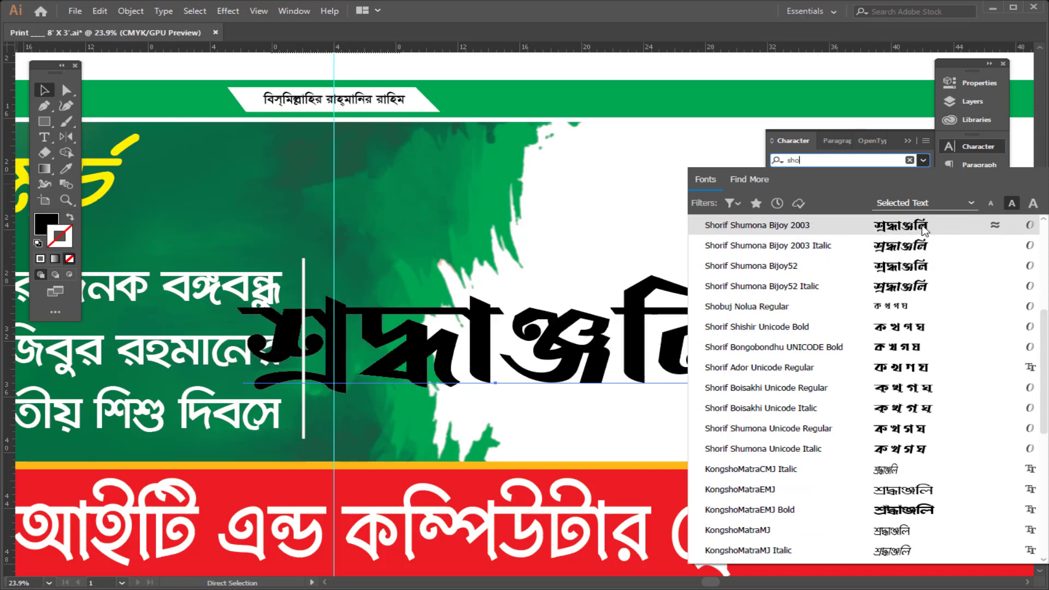
pyautogui.scroll(-3, 913, 397)
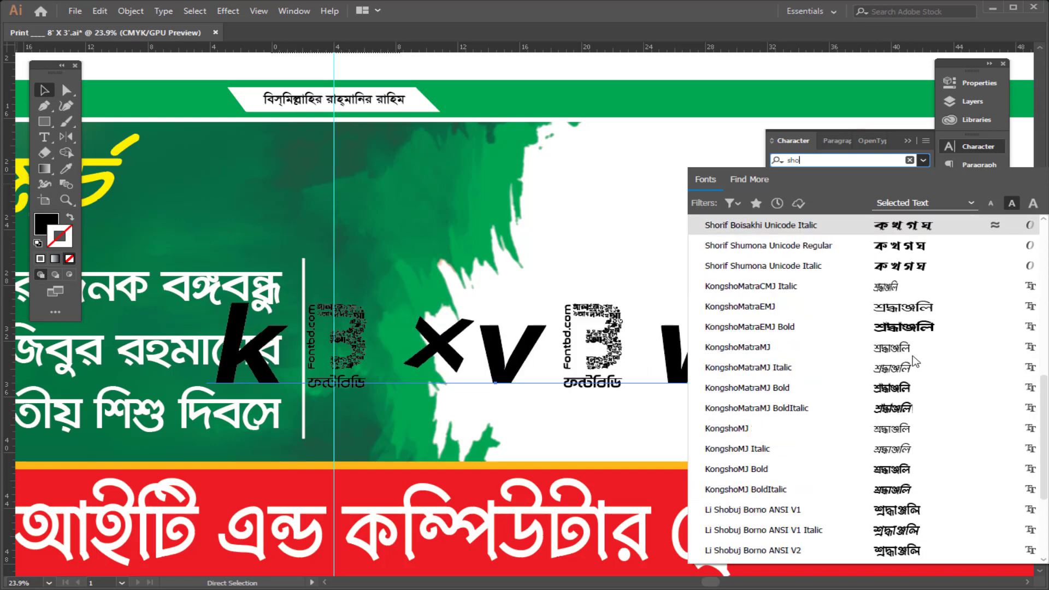
pyautogui.click(910, 517)
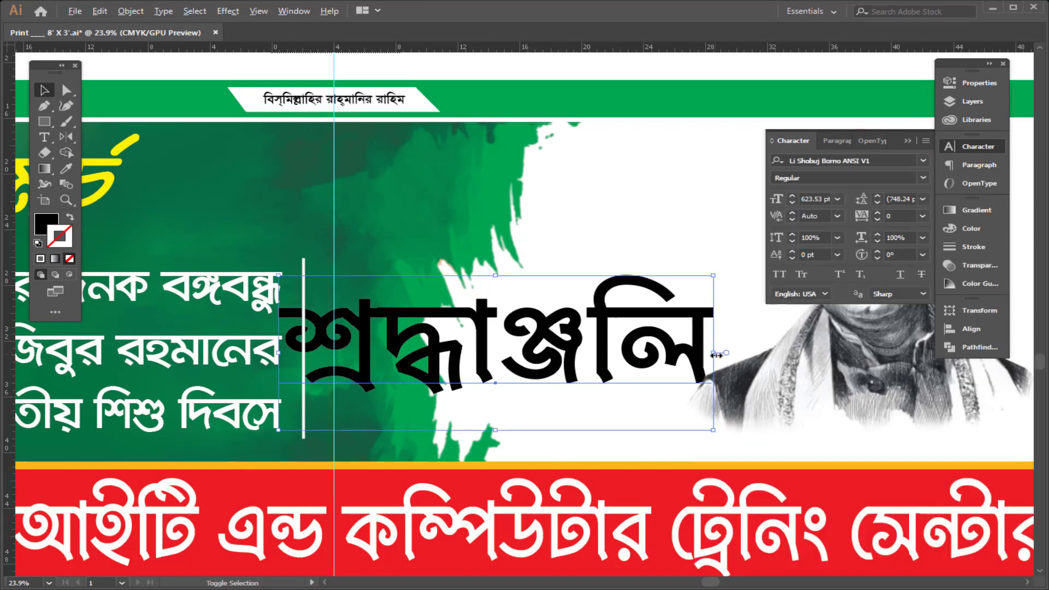
# Step: Narrow the headline to fit right of the divider and fill it red (C0 M100 Y100 K0)
pyautogui.moveTo(713, 353); pyautogui.dragTo(683, 352)
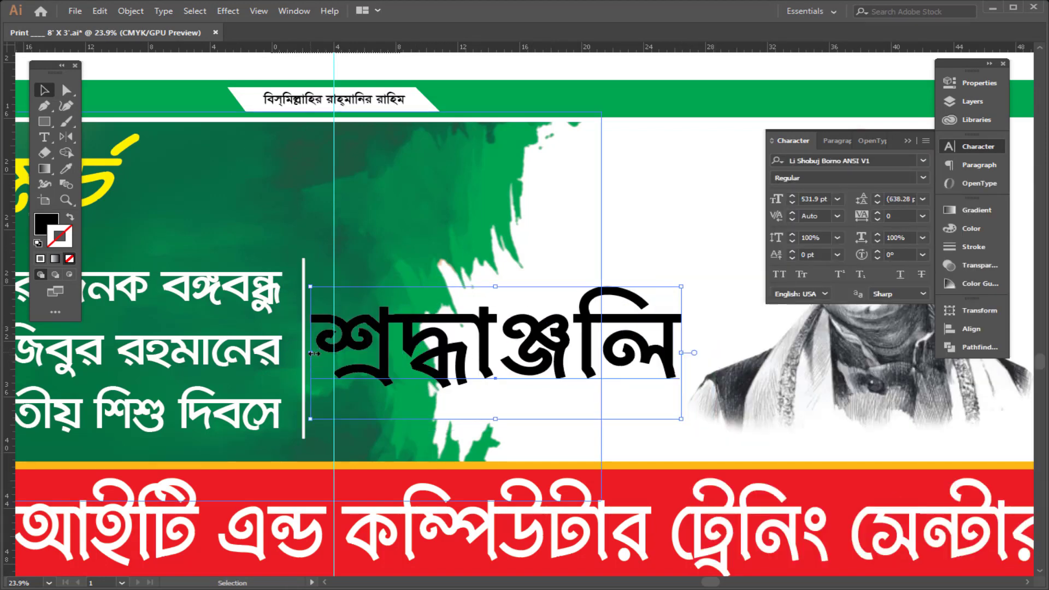
pyautogui.moveTo(306, 354); pyautogui.dragTo(324, 356)
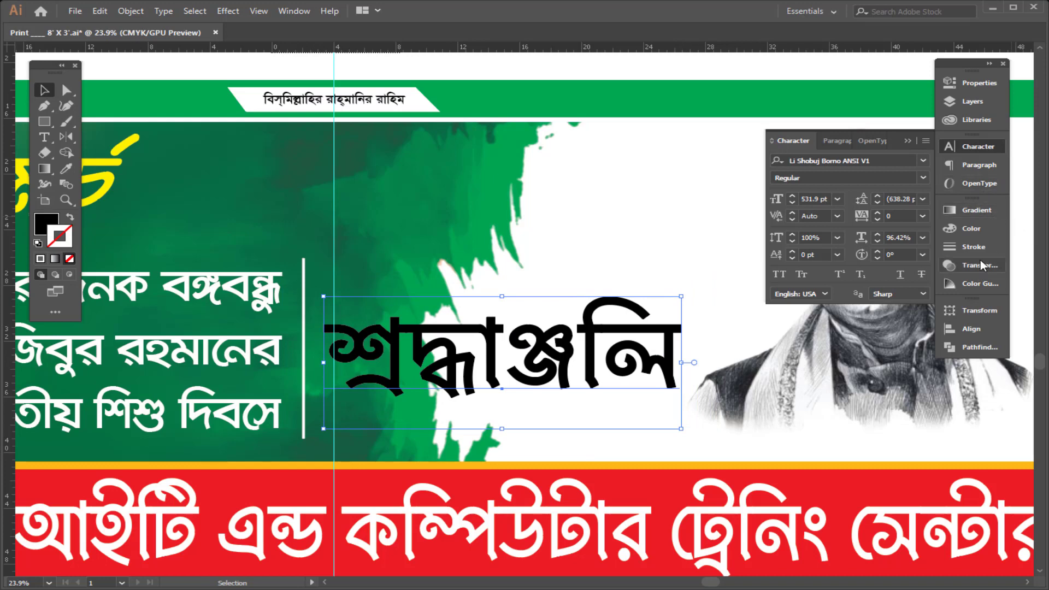
pyautogui.click(973, 230)
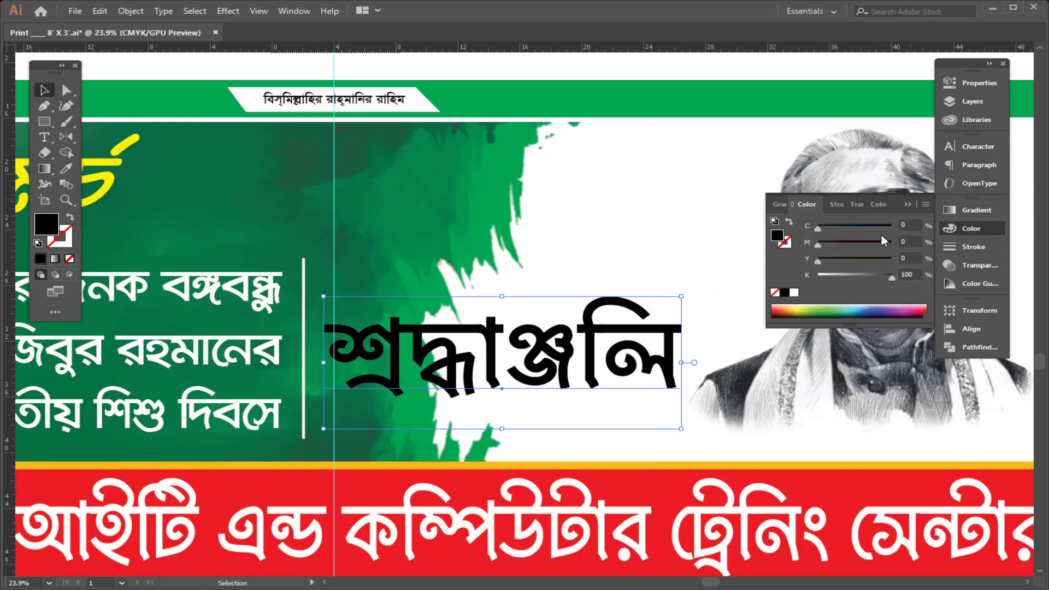
pyautogui.moveTo(891, 277); pyautogui.dragTo(818, 276)
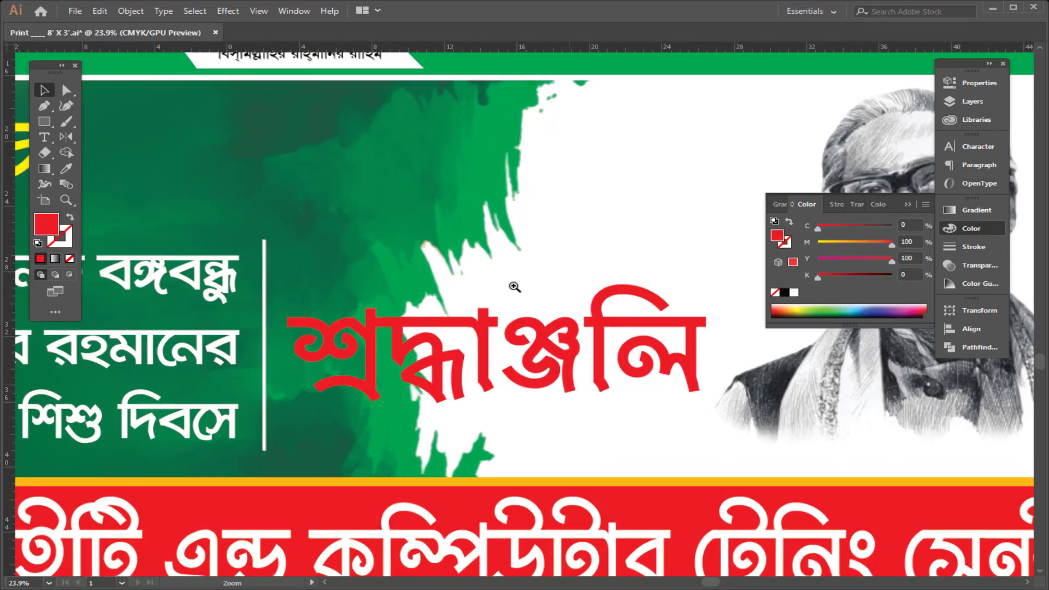
# Step: Nudge the headline up and apply a Drop Shadow with Multiply, 75% opacity, 0.1 in offsets and 0.2 in blur
pyautogui.scroll(1, 506, 279)
pyautogui.moveTo(496, 285); pyautogui.dragTo(497, 282)
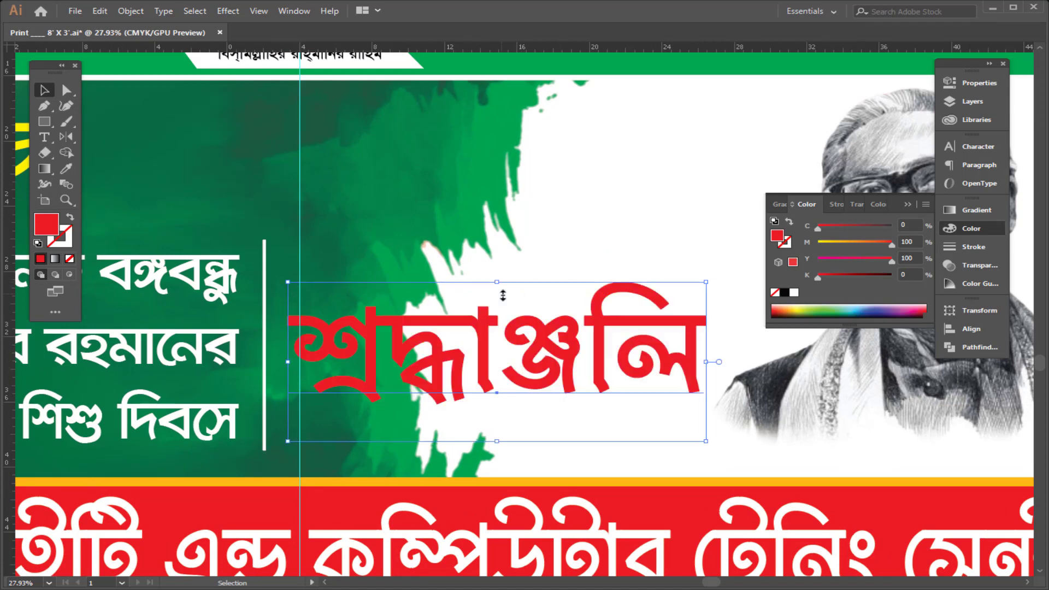
pyautogui.click(229, 12)
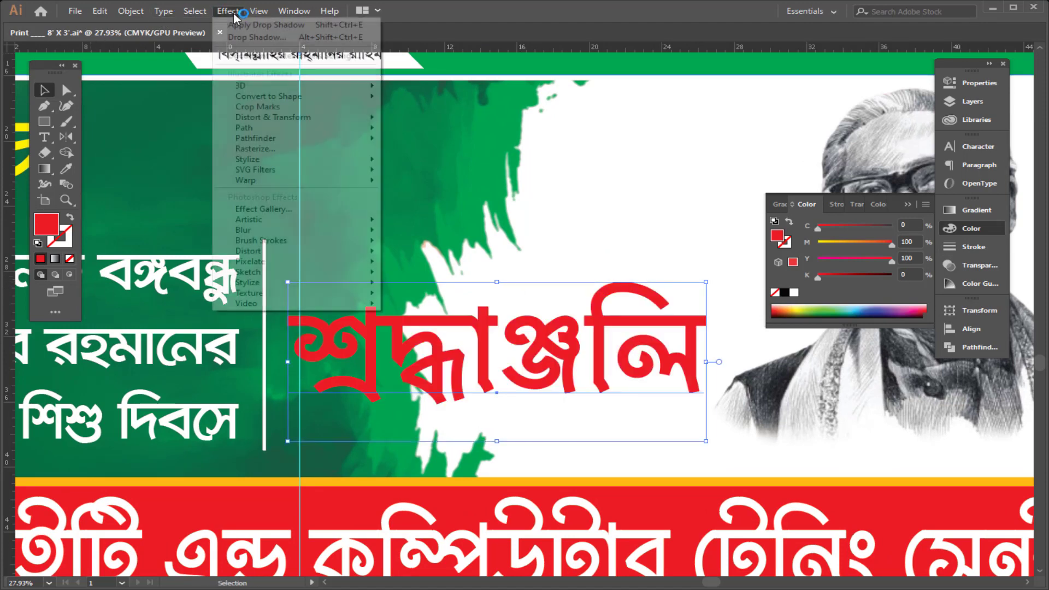
pyautogui.moveTo(307, 163)
pyautogui.click(431, 161)
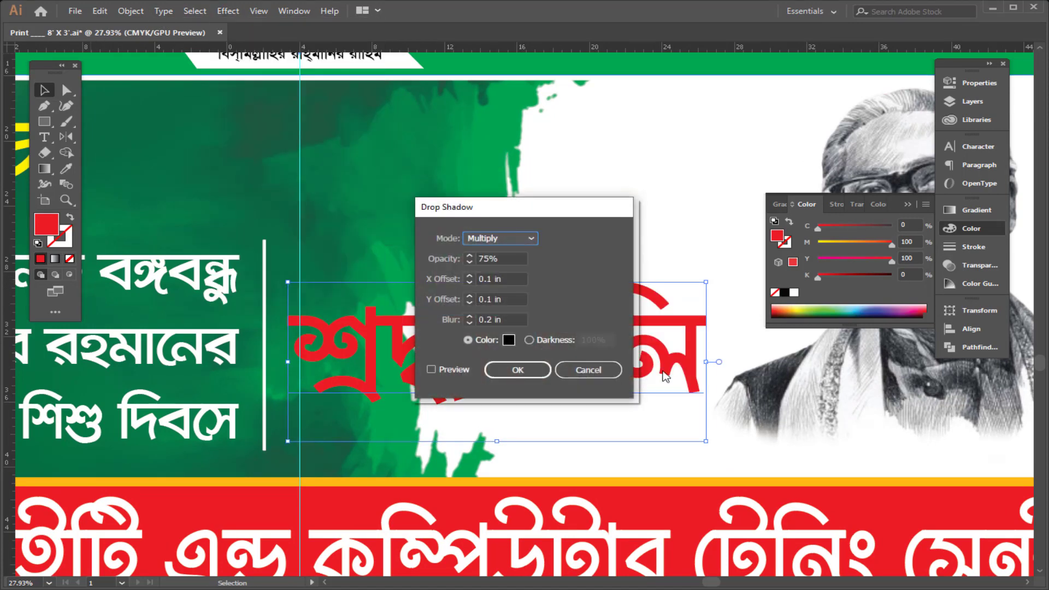
pyautogui.click(503, 369)
# Step: Expand the headline's appearance and give it a white 12 pt outline stroke with round joins
pyautogui.click(131, 11)
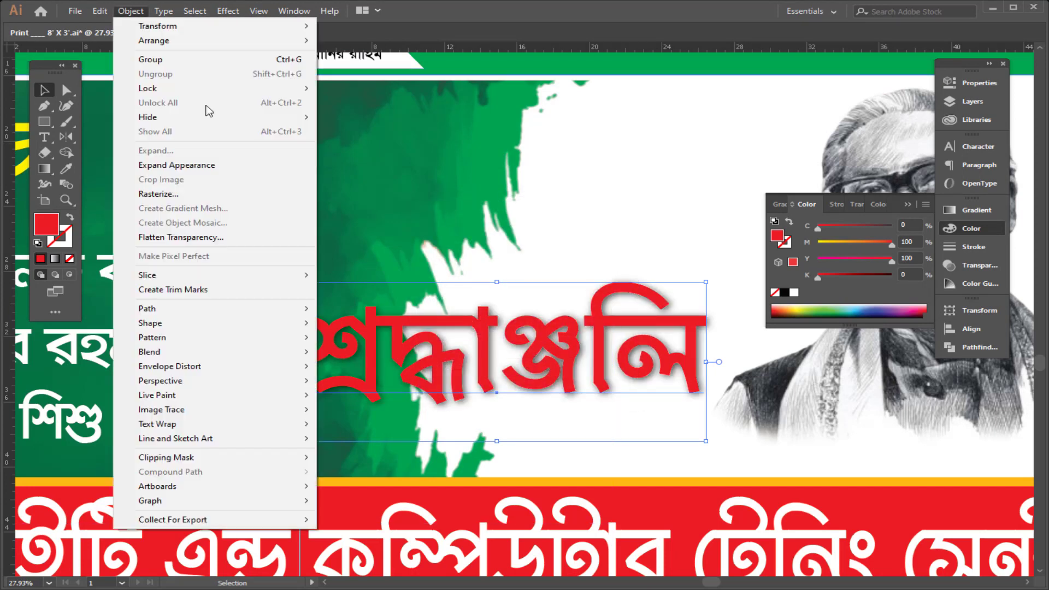
pyautogui.click(191, 166)
pyautogui.keyDown('ctrl'); pyautogui.click(655, 347); pyautogui.keyUp('ctrl')
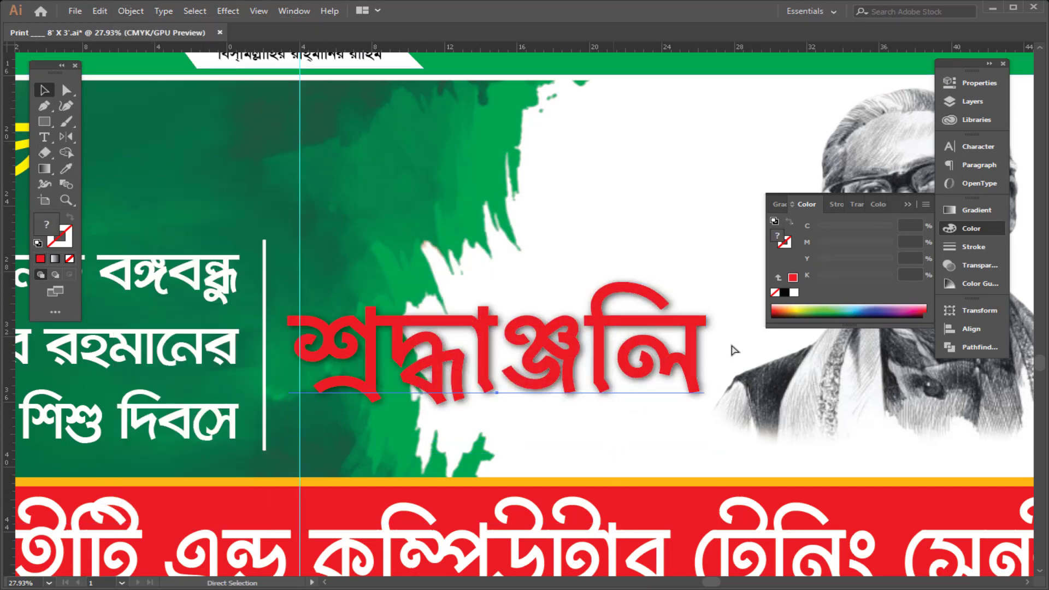
pyautogui.click(988, 251)
pyautogui.click(836, 222)
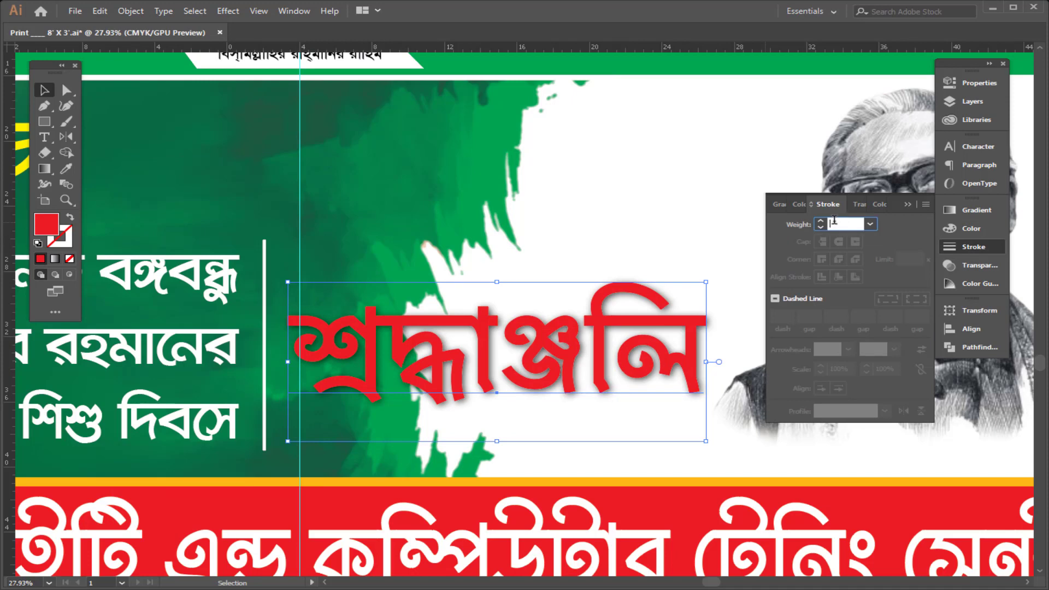
pyautogui.write('10')
pyautogui.press('Return')
pyautogui.click(839, 259)
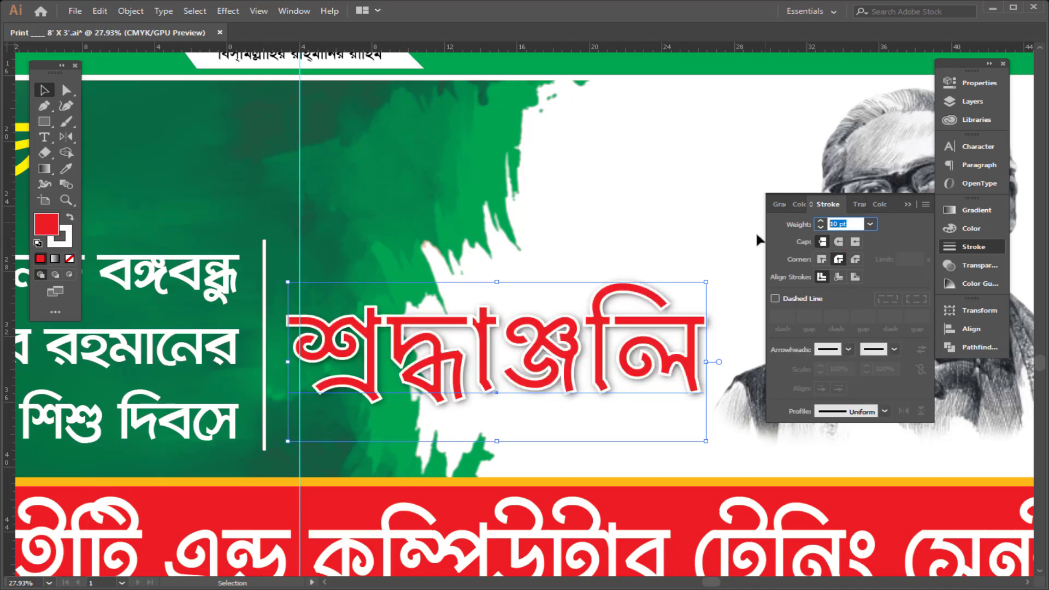
pyautogui.write('12')
pyautogui.press('Return')
# Step: Apply the same default drop shadow to the date and three-line tribute text block
pyautogui.hotkey('ctrl', 'f')
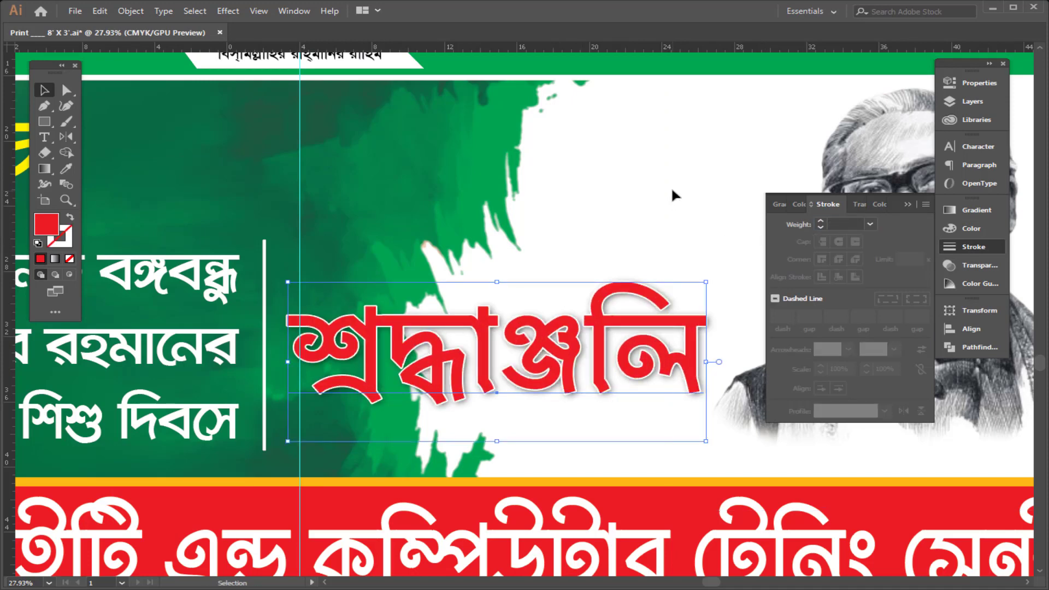
pyautogui.click(671, 189)
pyautogui.hotkey('ctrl', 'space')
pyautogui.moveTo(579, 188); pyautogui.dragTo(383, 262)
pyautogui.moveTo(485, 279)
pyautogui.mouseDown()
pyautogui.moveTo(511, 280)
pyautogui.moveTo(482, 281)
pyautogui.mouseUp()
pyautogui.moveTo(492, 281); pyautogui.dragTo(422, 297)
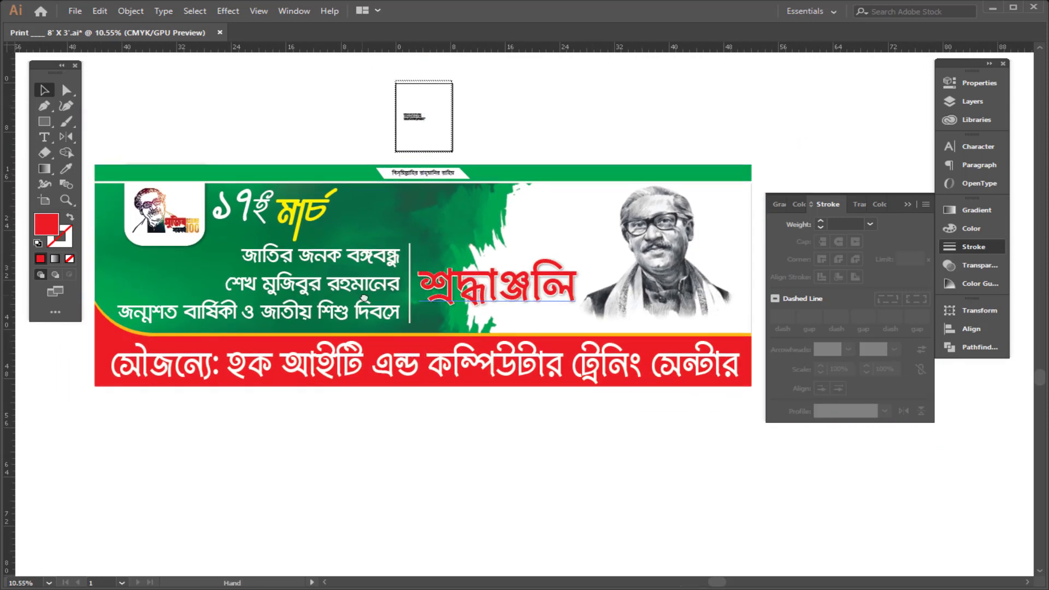
pyautogui.moveTo(328, 252); pyautogui.dragTo(456, 331)
pyautogui.click(377, 385)
pyautogui.keyDown('shift'); pyautogui.click(353, 288); pyautogui.keyUp('shift')
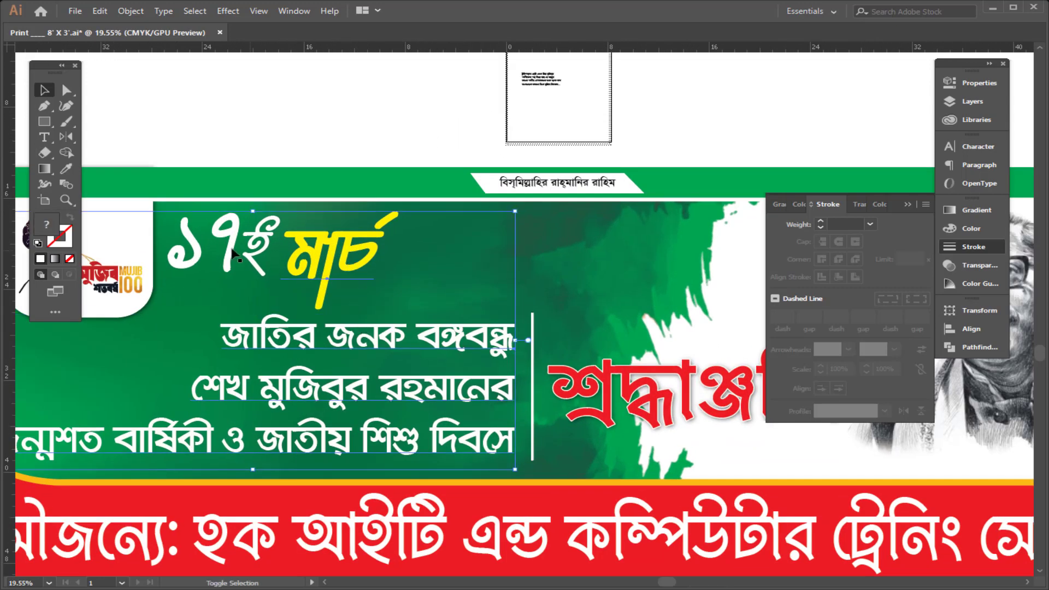
pyautogui.click(228, 11)
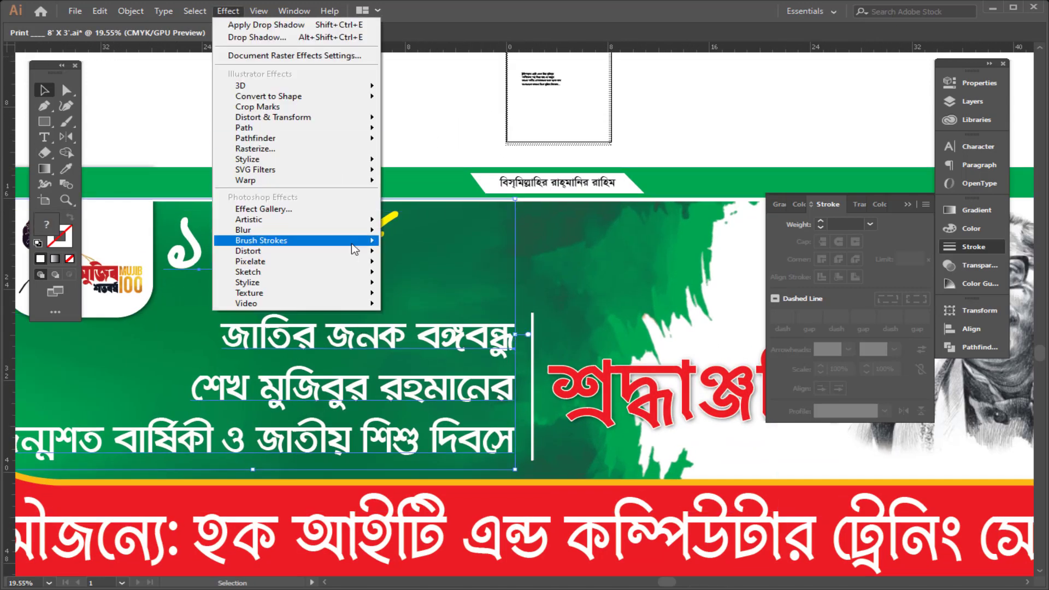
pyautogui.click(437, 160)
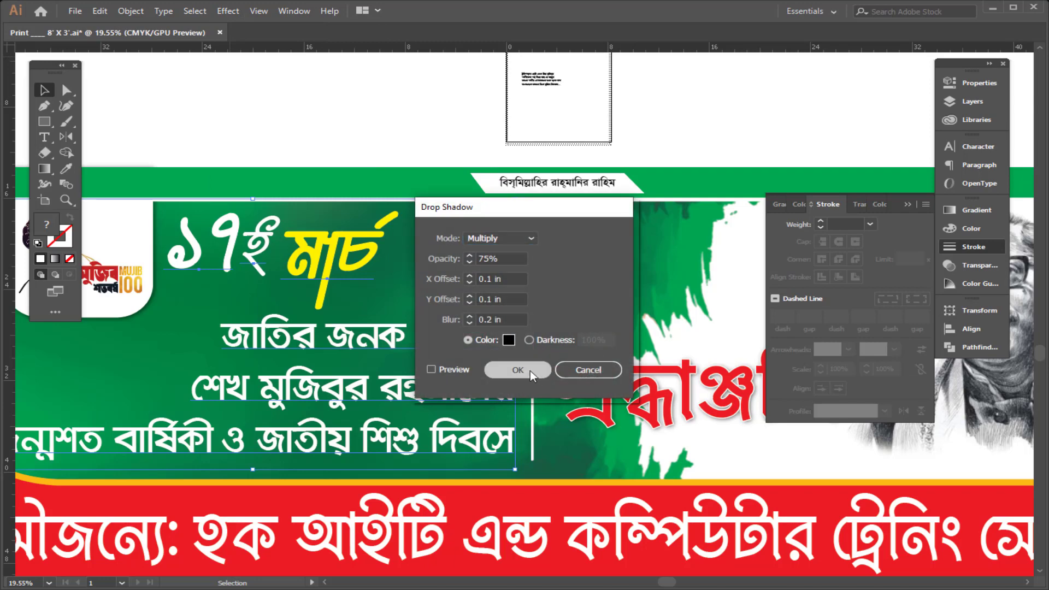
pyautogui.click(574, 131)
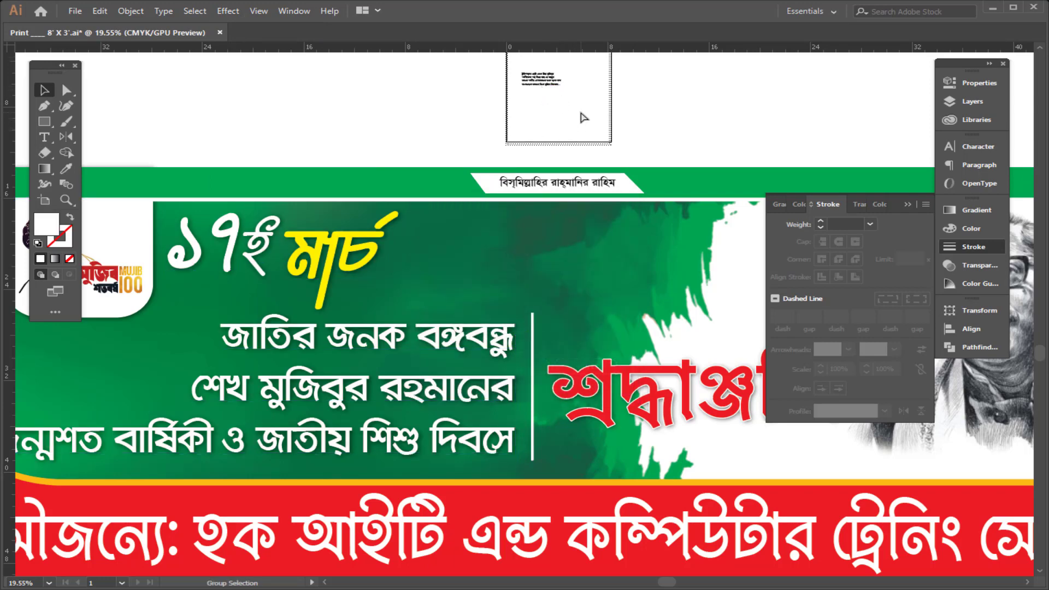
# Step: Hide the panels and review the whole banner layout
pyautogui.scroll(-2, 584, 118)
pyautogui.press('Tab')
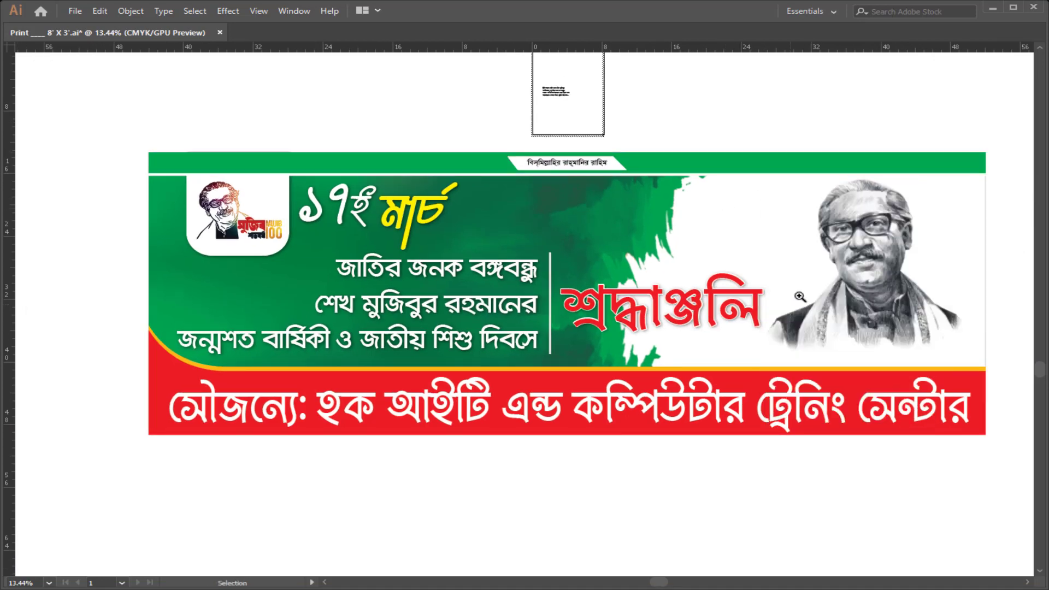
pyautogui.moveTo(630, 233); pyautogui.dragTo(639, 239)
pyautogui.moveTo(753, 116); pyautogui.dragTo(706, 121)
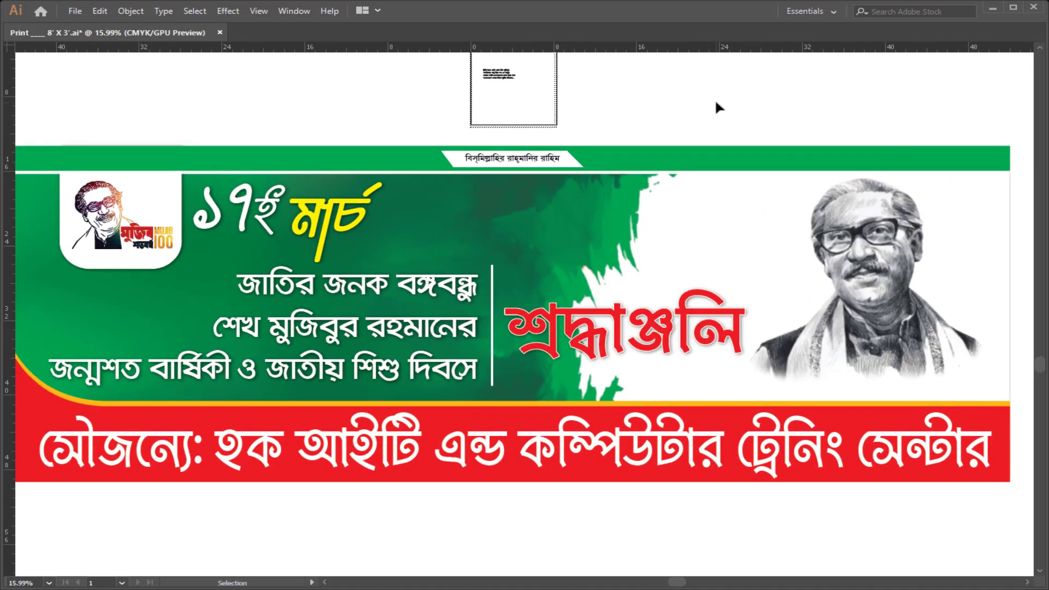
pyautogui.hotkey('ctrl', '-')
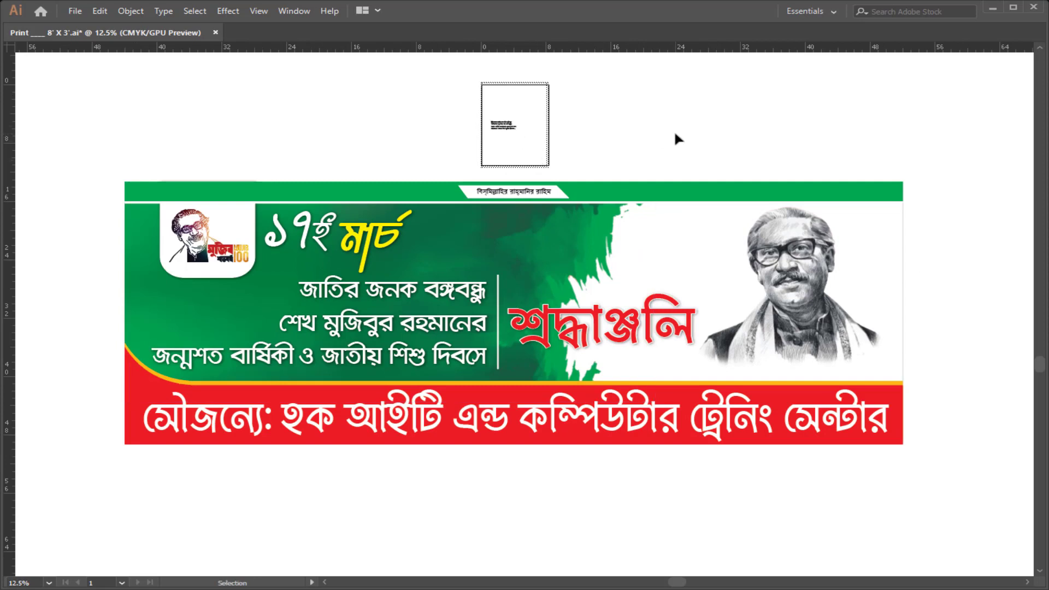
# Step: Delete the leftover text on the small artboard above the banner and save the file
pyautogui.moveTo(388, 77); pyautogui.dragTo(562, 139)
pyautogui.press('Delete')
pyautogui.hotkey('ctrl', 's')
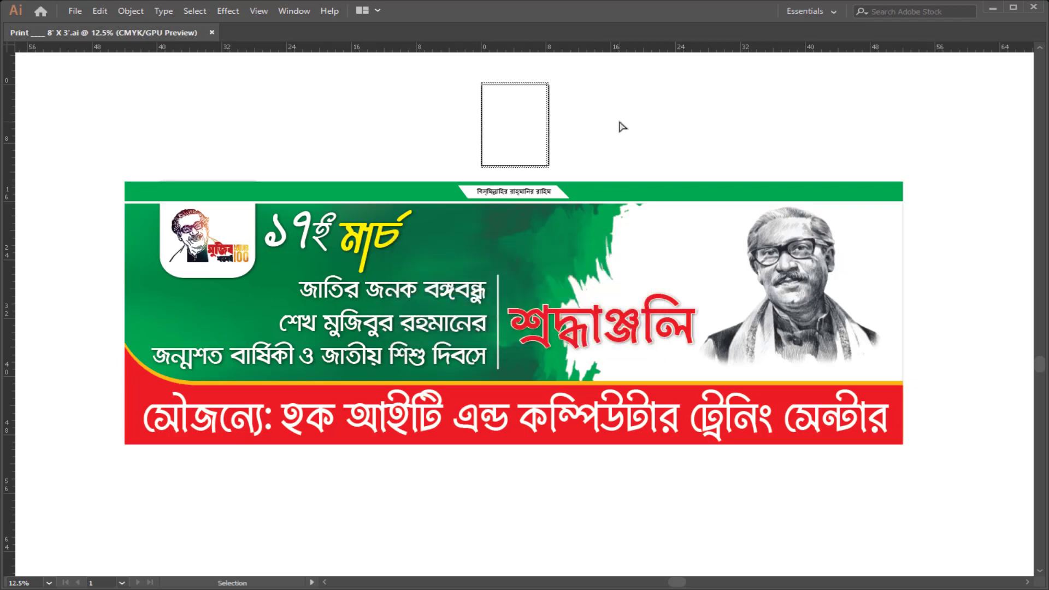
# Step: Select the sponsor credit line in the red footer
pyautogui.scroll(1, 487, 267)
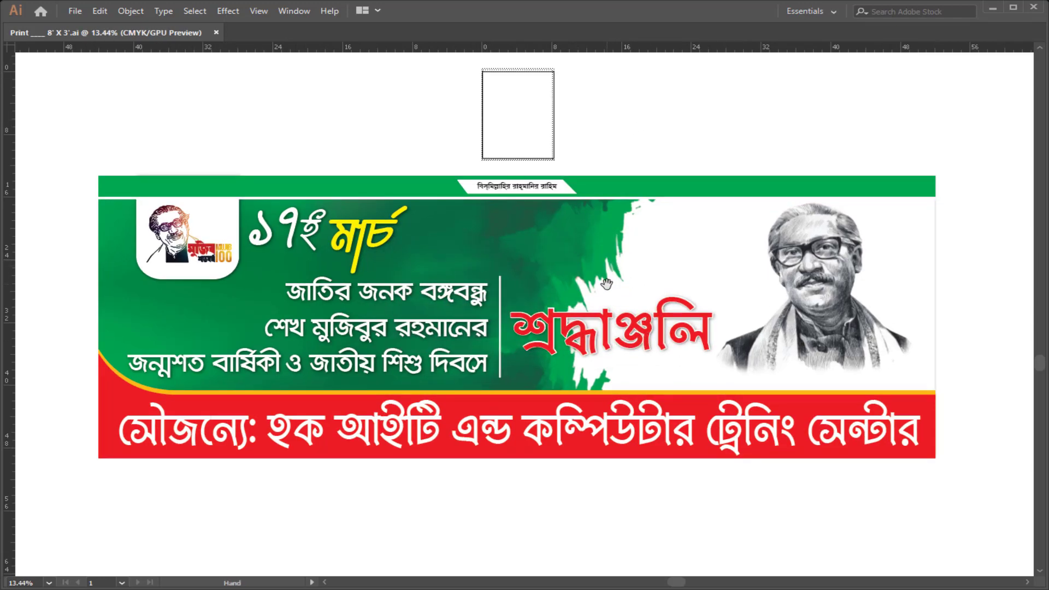
pyautogui.hotkey('ctrl', 'a')
pyautogui.press('Tab')
pyautogui.press('Tab')
pyautogui.click(701, 133)
pyautogui.click(781, 416)
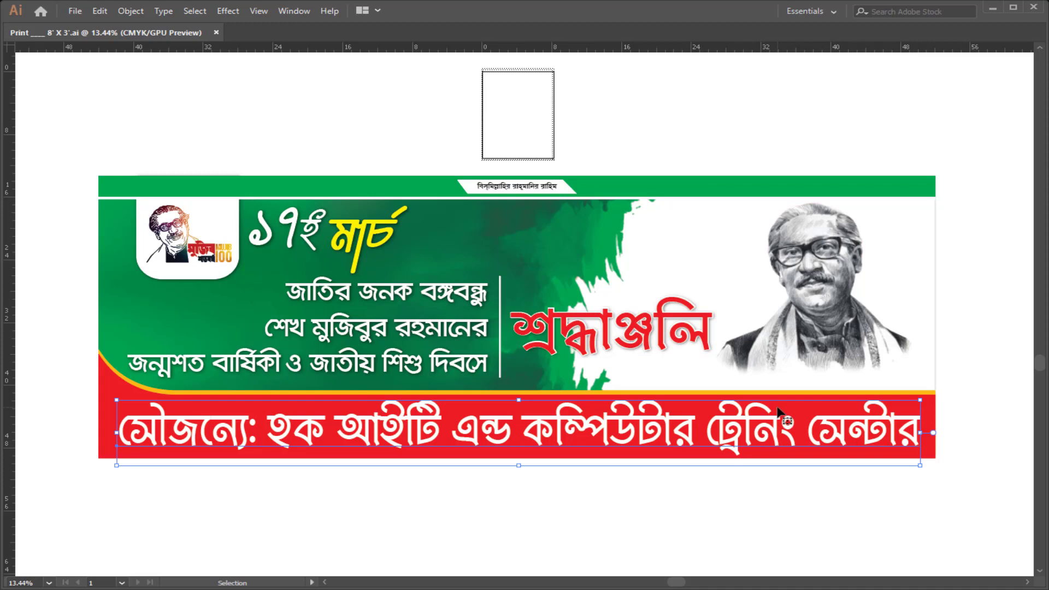